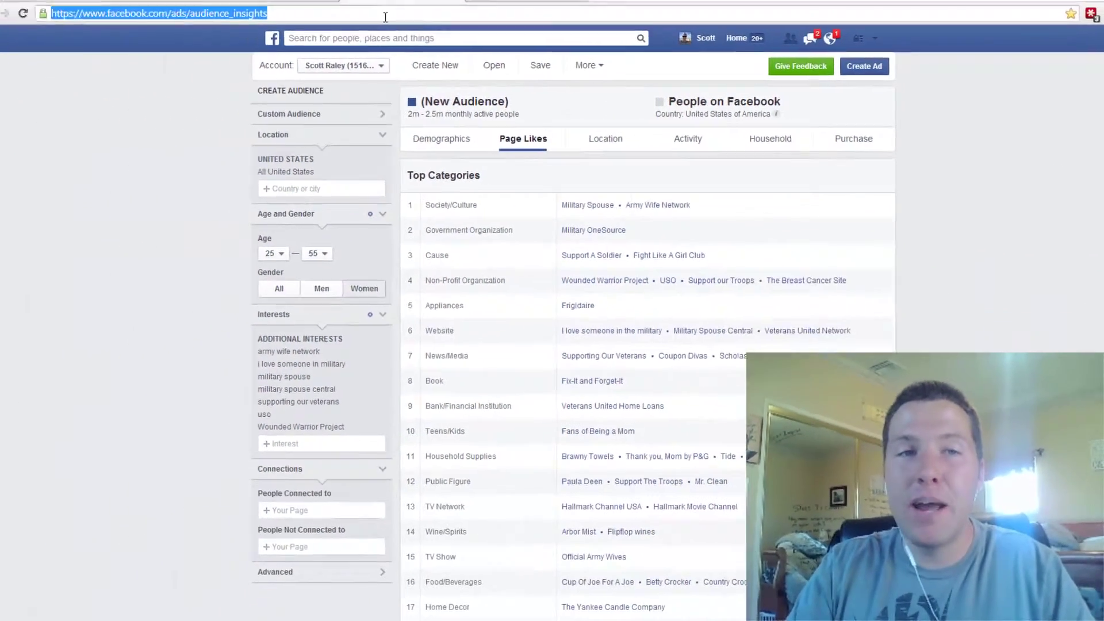
key(alt+Tab)
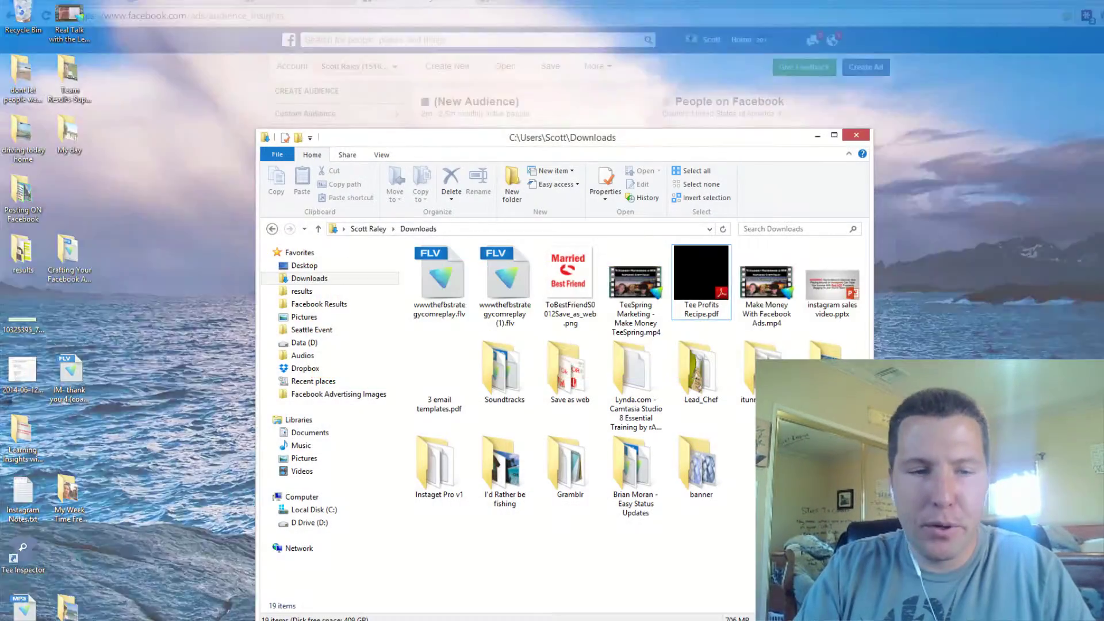
key(super)
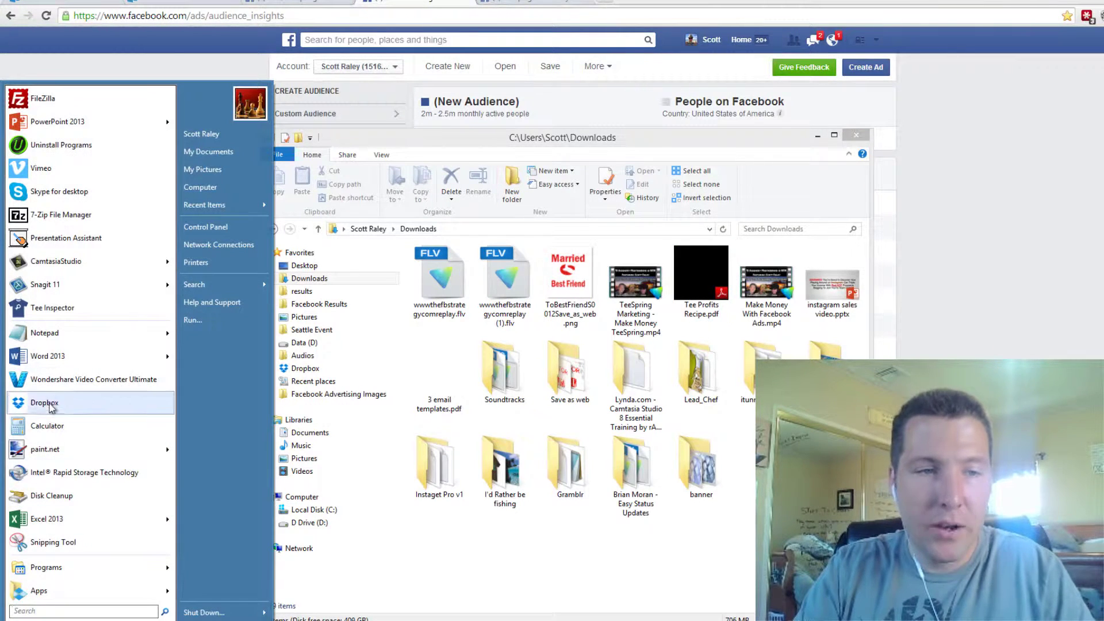
click(87, 332)
text(https://www.facebook.com/ads/audience_insights)
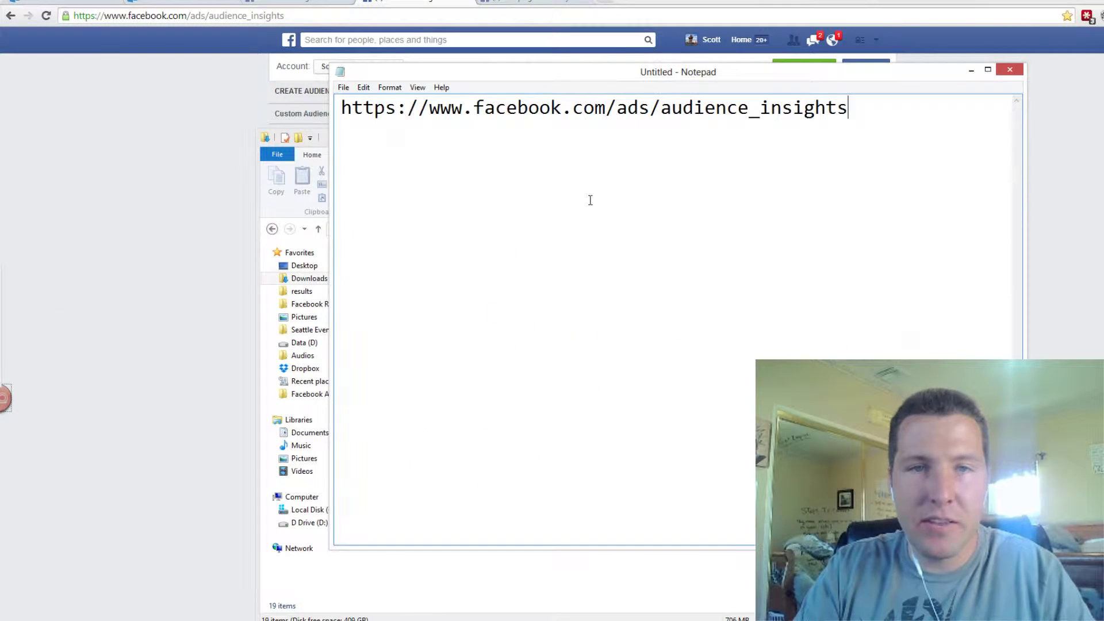
drag(432, 108, 329, 112)
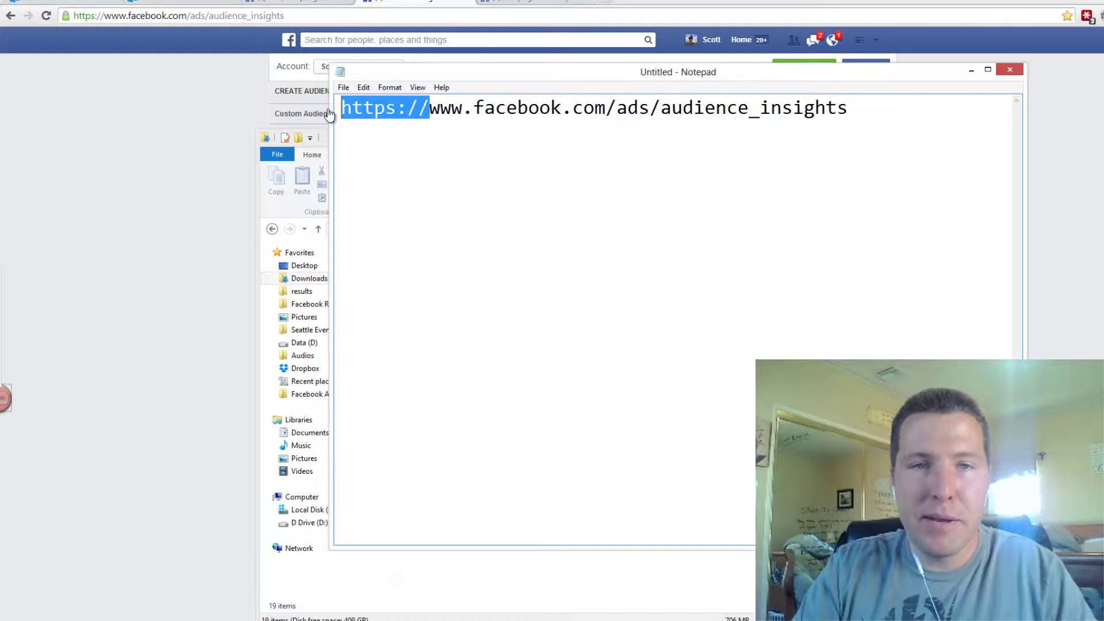
key(BackSpace)
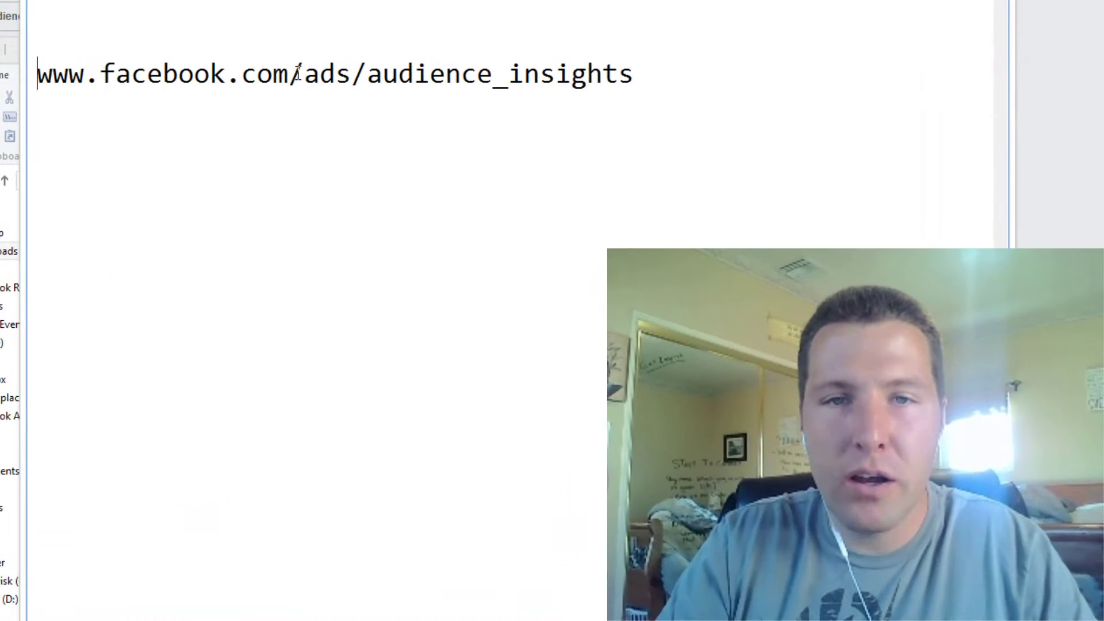
drag(394, 105, 562, 108)
drag(495, 75, 661, 98)
click(488, 74)
key(ctrl+a)
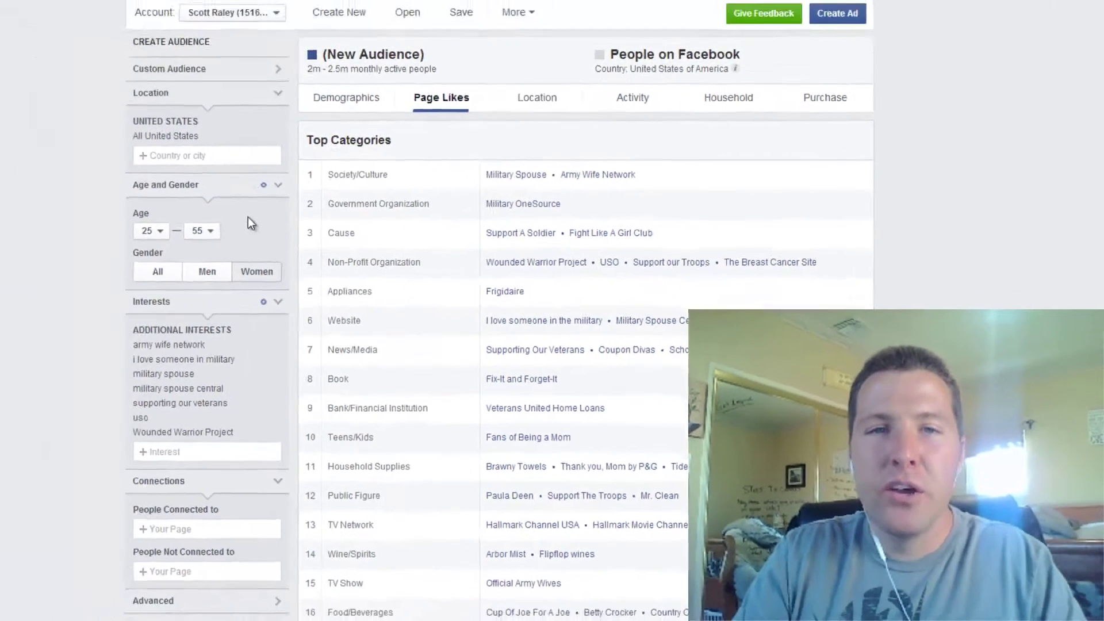
Copy the Audience Insights address from the browser and open it in a new tab
scroll(246, 236, down, 3)
scroll(485, 253, up, 3)
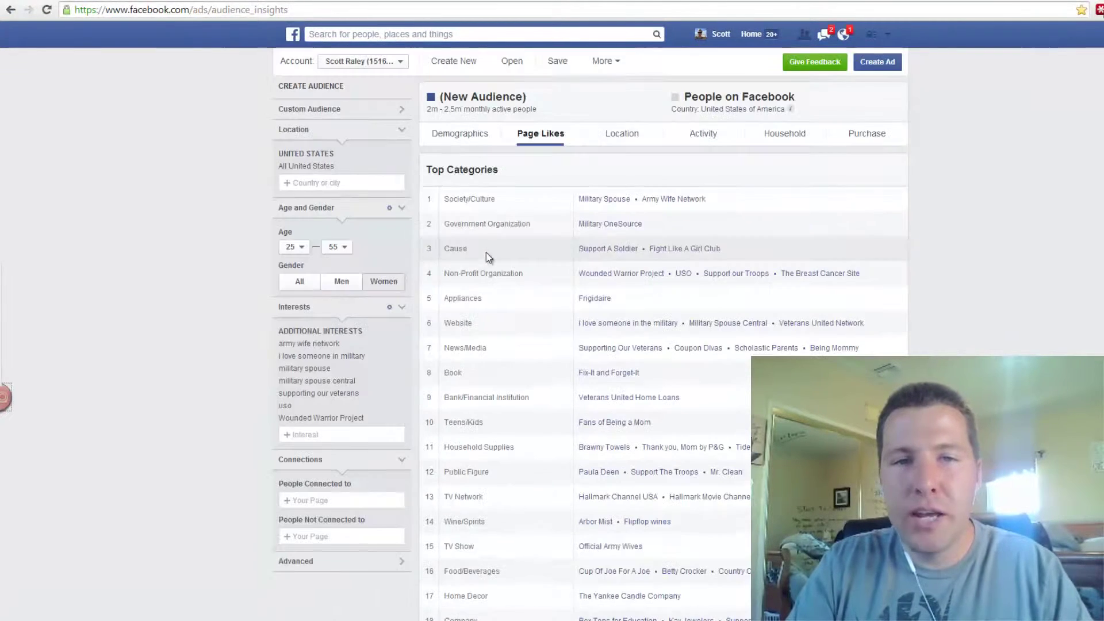
click(372, 8)
key(ctrl+c)
key(ctrl+t)
key(ctrl+v)
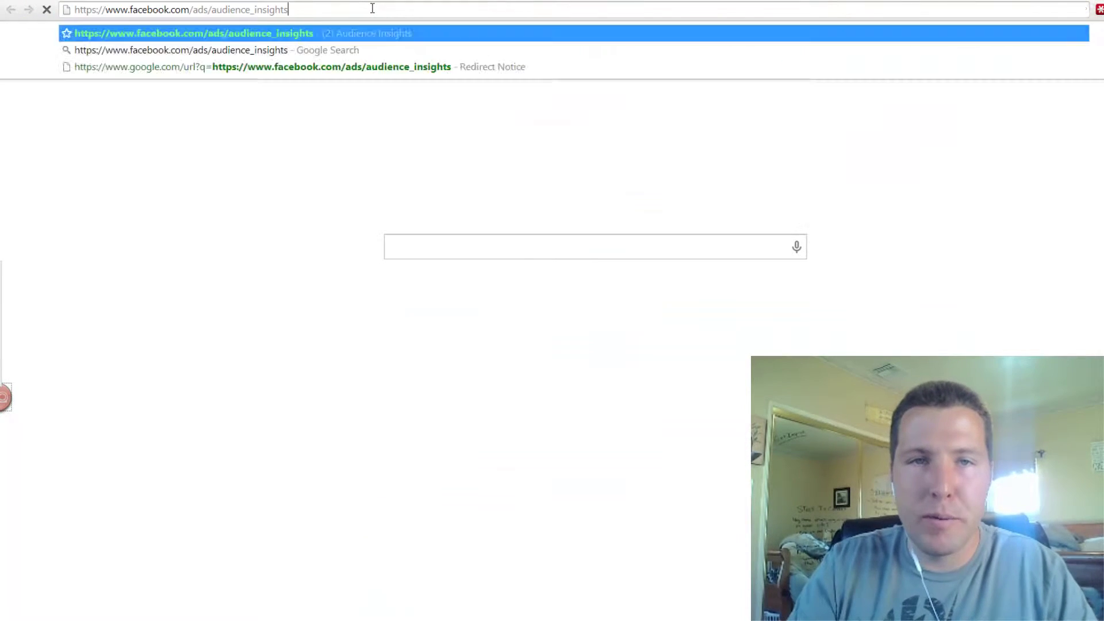
key(Return)
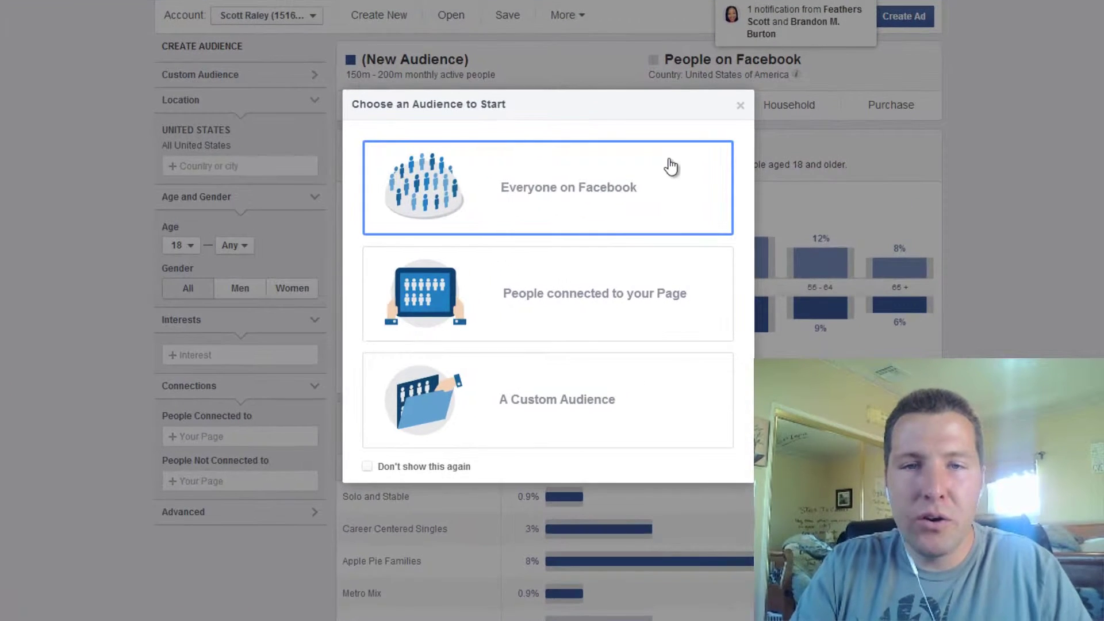
Start the new audience from Everyone on Facebook and dismiss the location tip
mouse_move(668, 148)
mouse_down()
mouse_move(372, 153)
mouse_move(650, 273)
mouse_move(641, 123)
mouse_move(469, 131)
mouse_up()
click(555, 217)
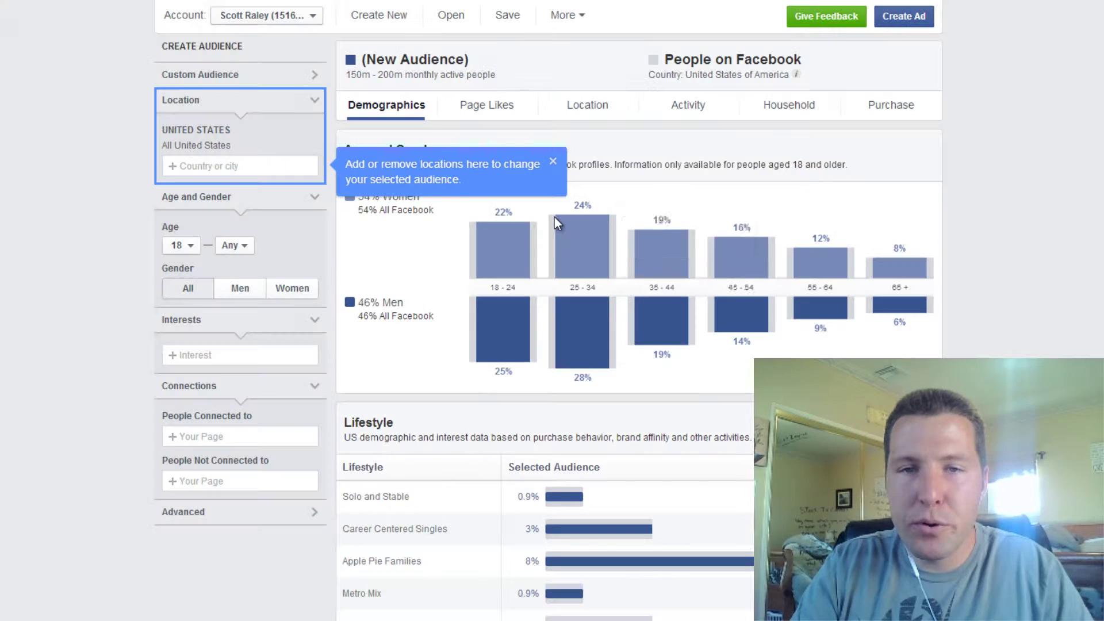
click(553, 161)
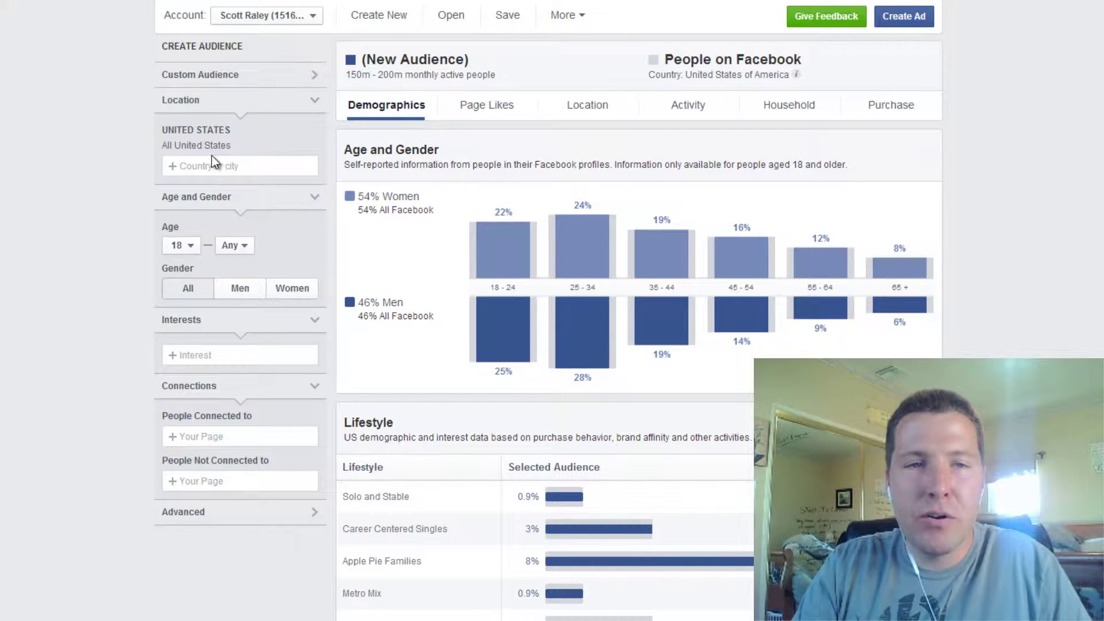
Enlarge the page, underline the All United States location in red, and clear the markup
key(ctrl+plus)
key(ctrl+plus)
key(ctrl+plus)
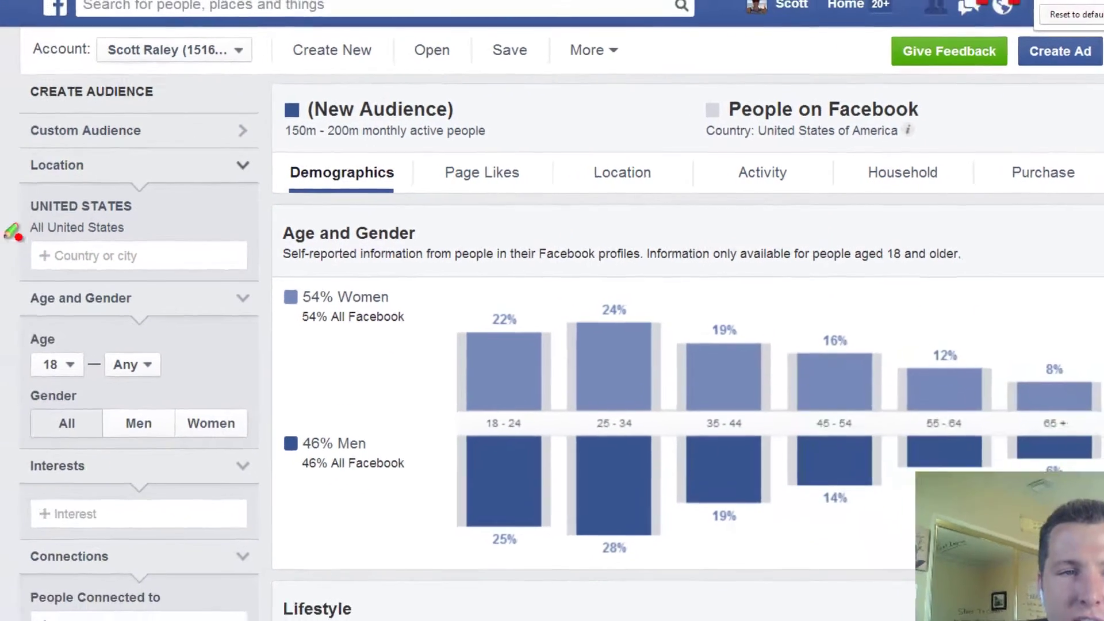
mouse_move(1, 246)
mouse_down()
mouse_move(121, 247)
mouse_move(1, 244)
mouse_up()
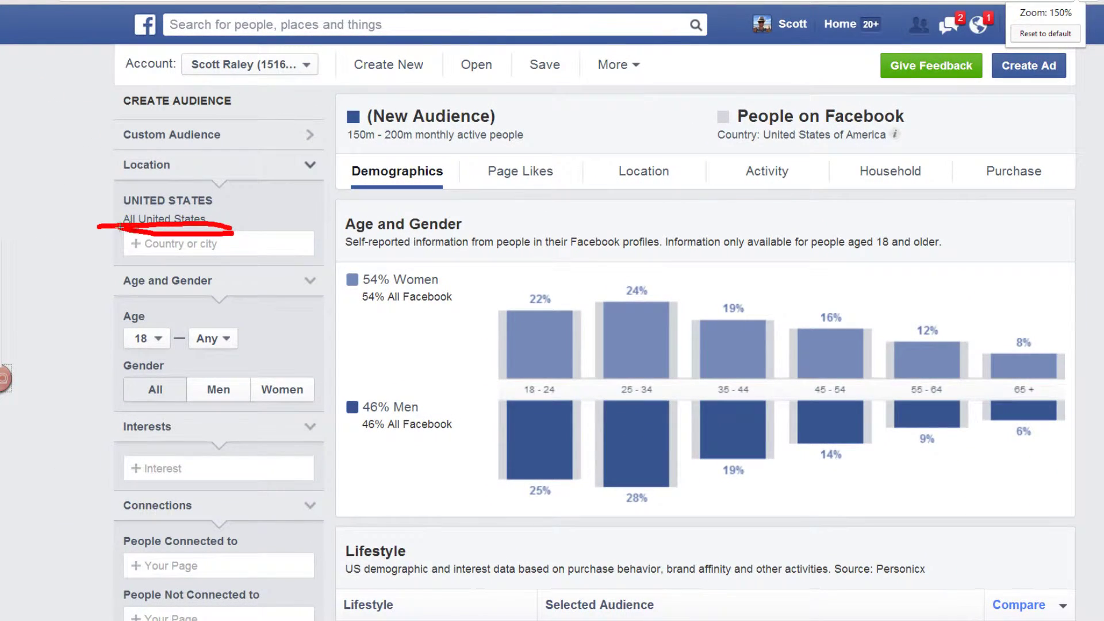
key(Escape)
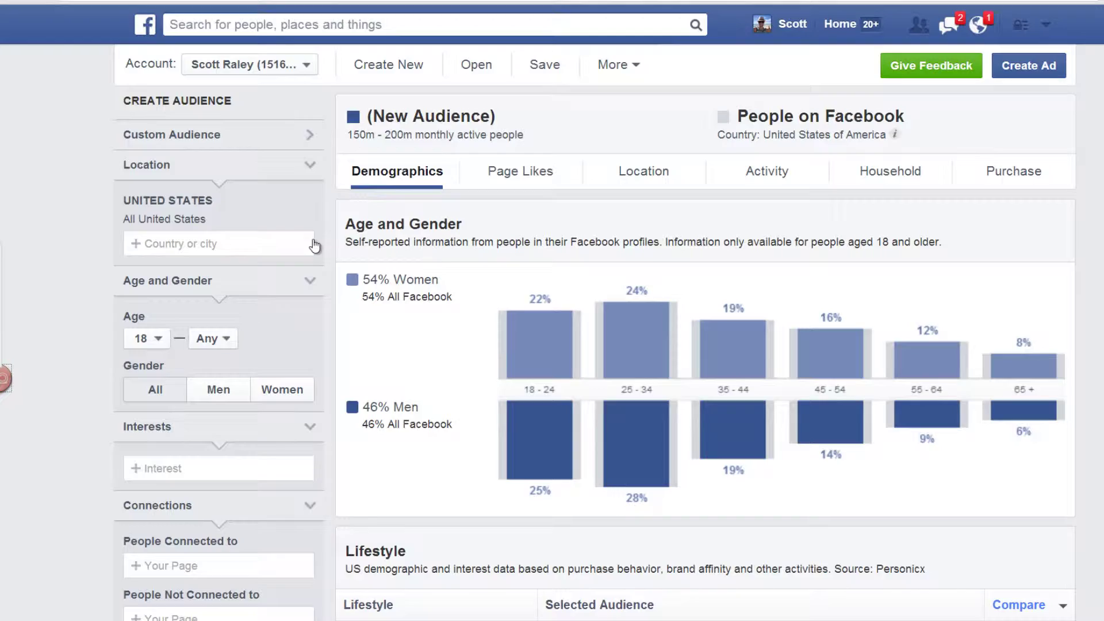
key(ctrl+minus)
key(ctrl+minus)
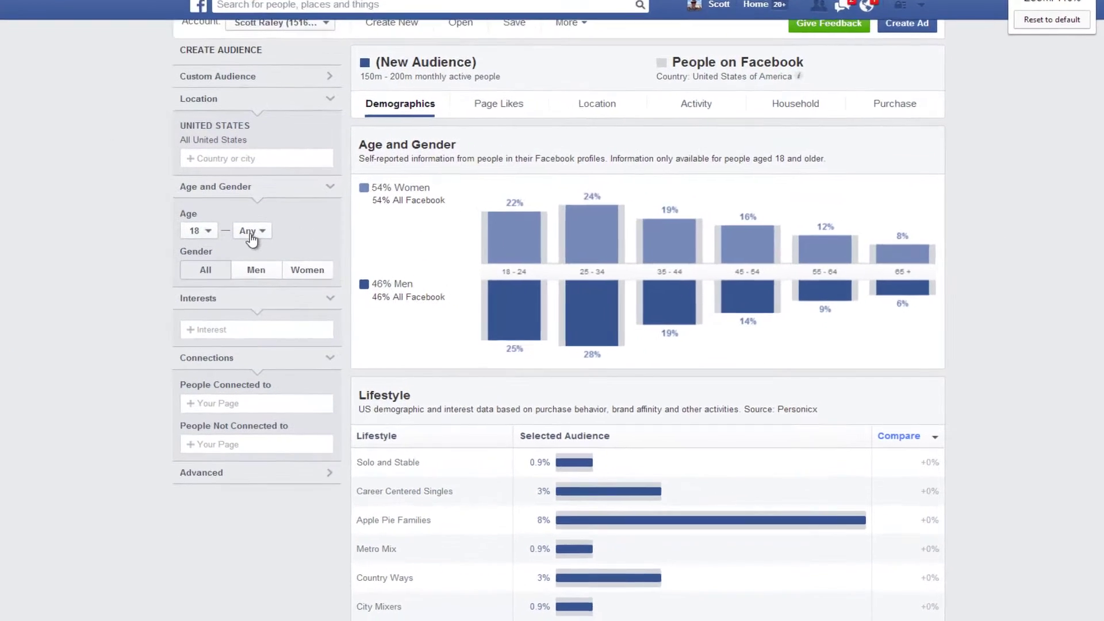
scroll(318, 248, down, 1)
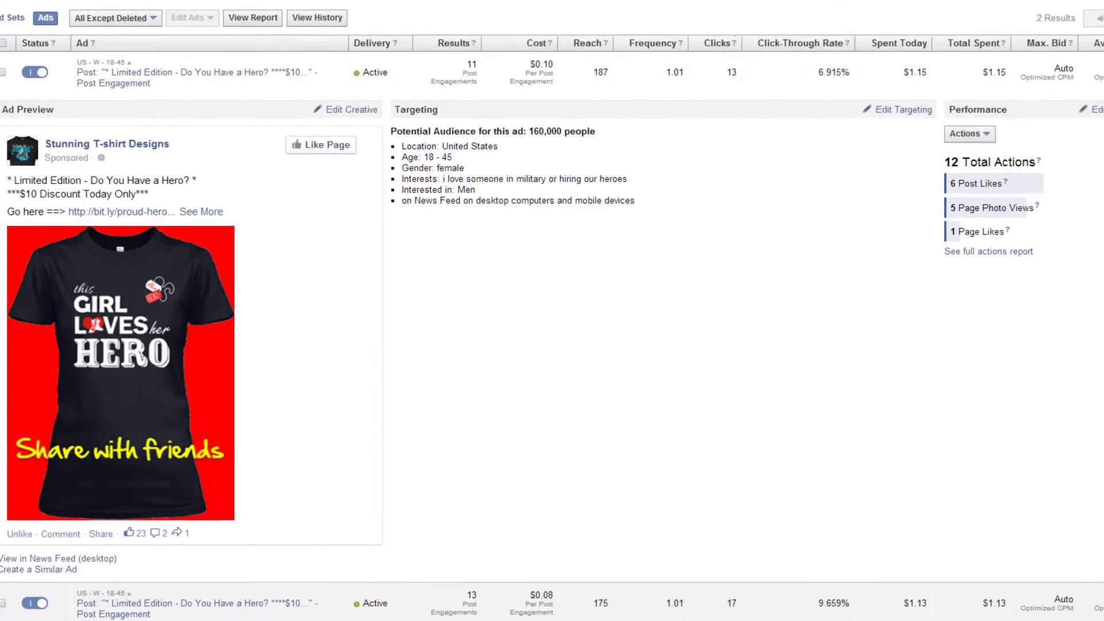
Enlarge the first Limited Edition ad and mark the sleeve and side of its shirt in red
key(ctrl+plus)
key(ctrl+plus)
scroll(598, 241, down, 5)
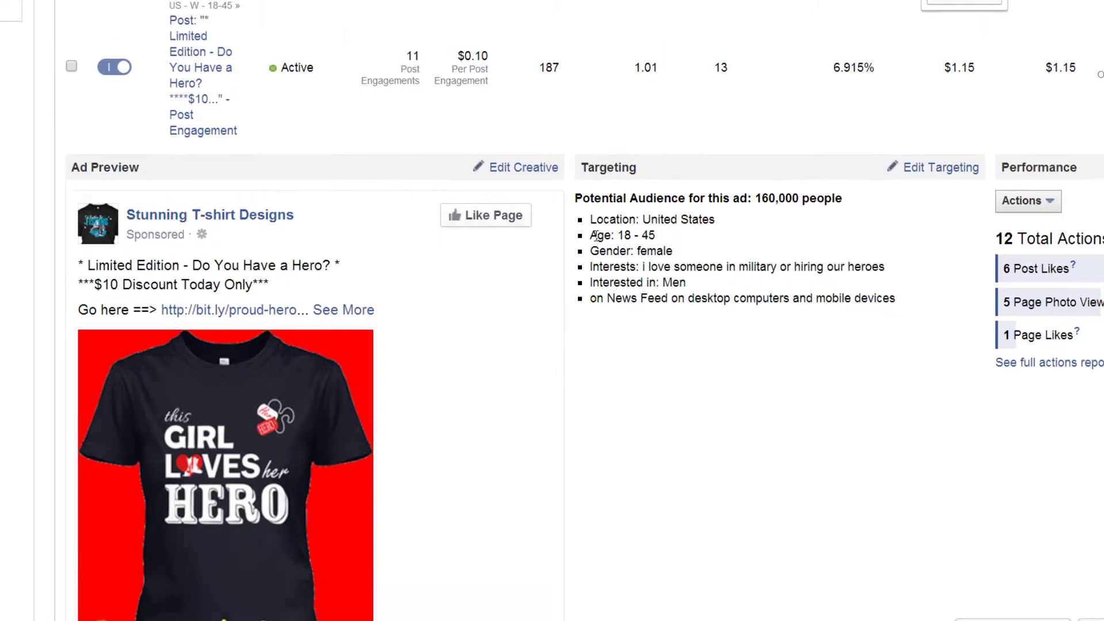
scroll(598, 242, down, 1)
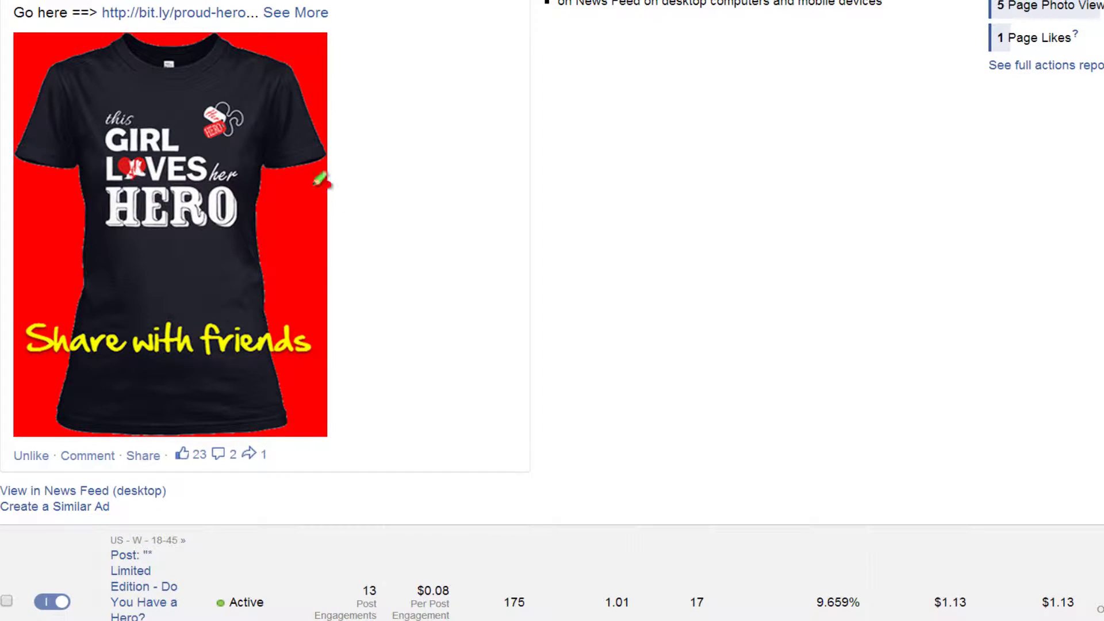
drag(109, 47, 50, 178)
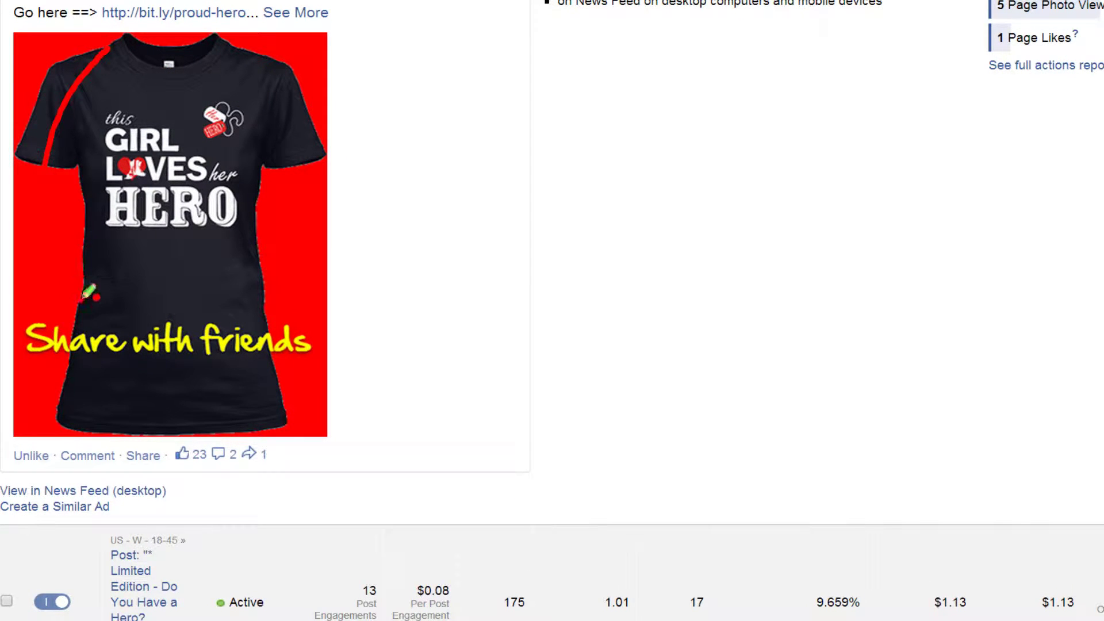
mouse_move(86, 294)
mouse_down()
mouse_move(224, 296)
mouse_move(277, 164)
mouse_move(241, 72)
mouse_move(143, 59)
mouse_up()
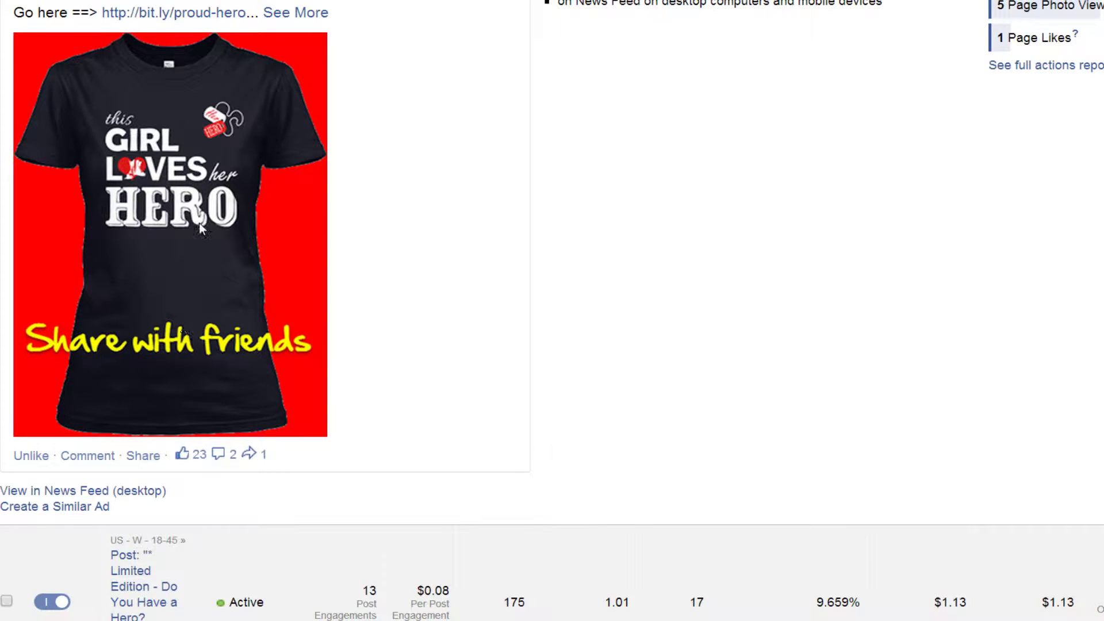
Circle the shirt's dog tags and draw an arrow to the heart in LOVES, clearing the markup
mouse_move(234, 84)
mouse_down()
mouse_move(196, 84)
mouse_move(209, 144)
mouse_move(257, 112)
mouse_move(209, 80)
mouse_up()
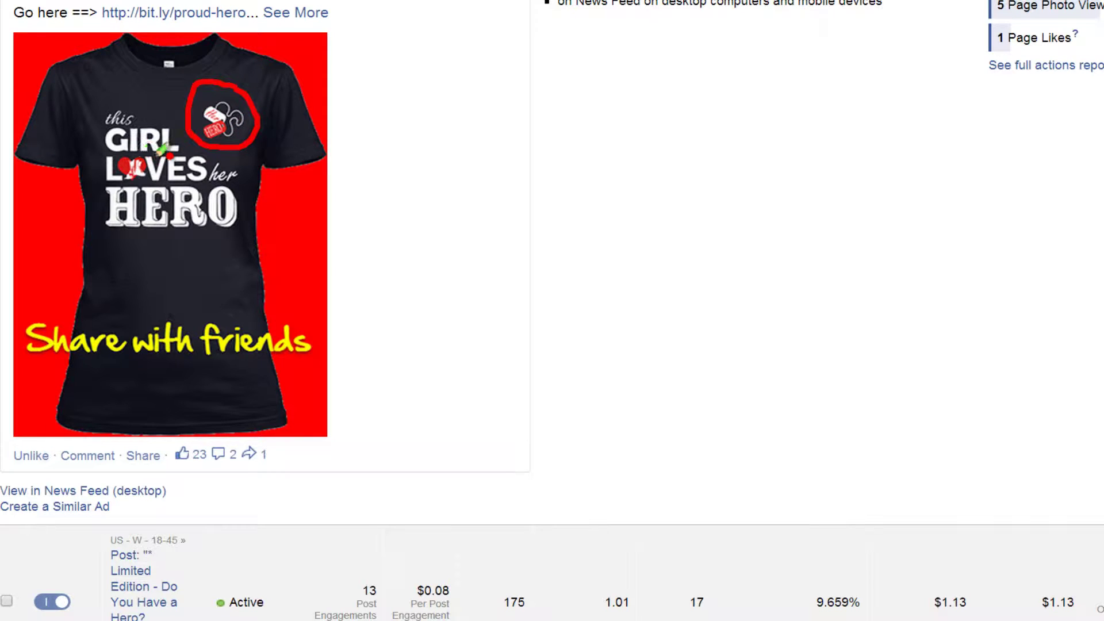
drag(46, 123, 88, 157)
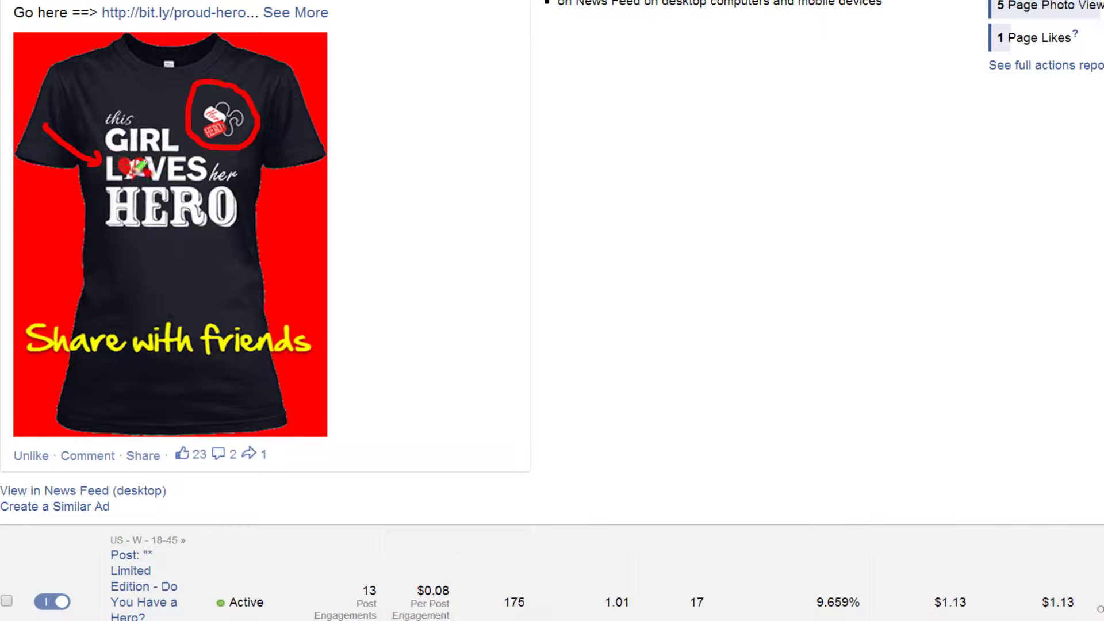
key(Escape)
scroll(373, 308, up, 1)
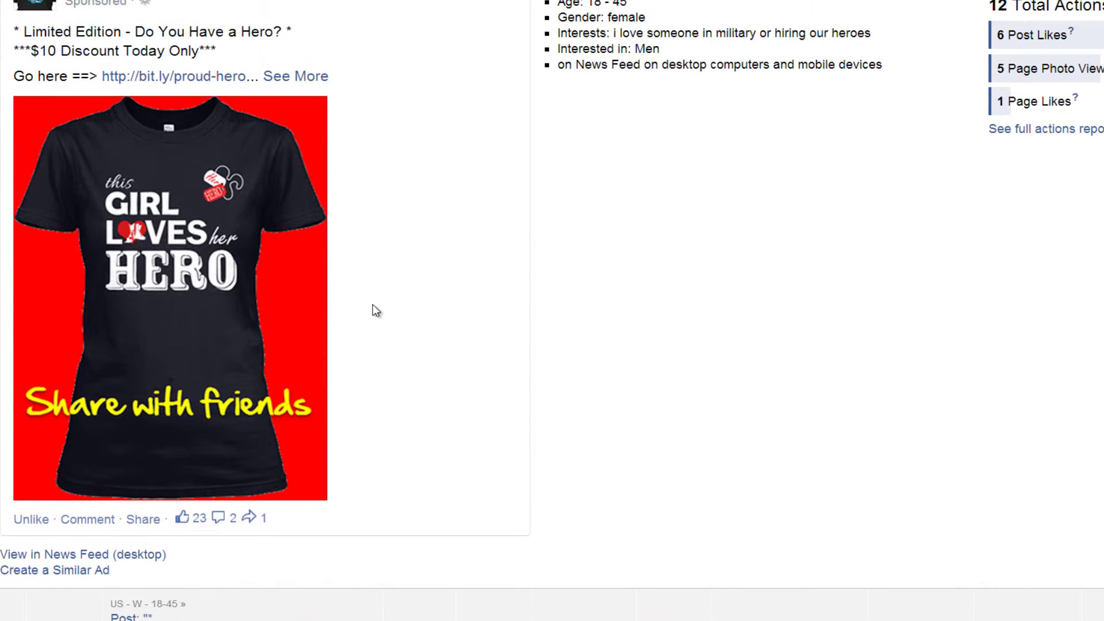
Examine the targeting details of the second Limited Edition ad
scroll(376, 311, down, 1)
scroll(374, 308, up, 1)
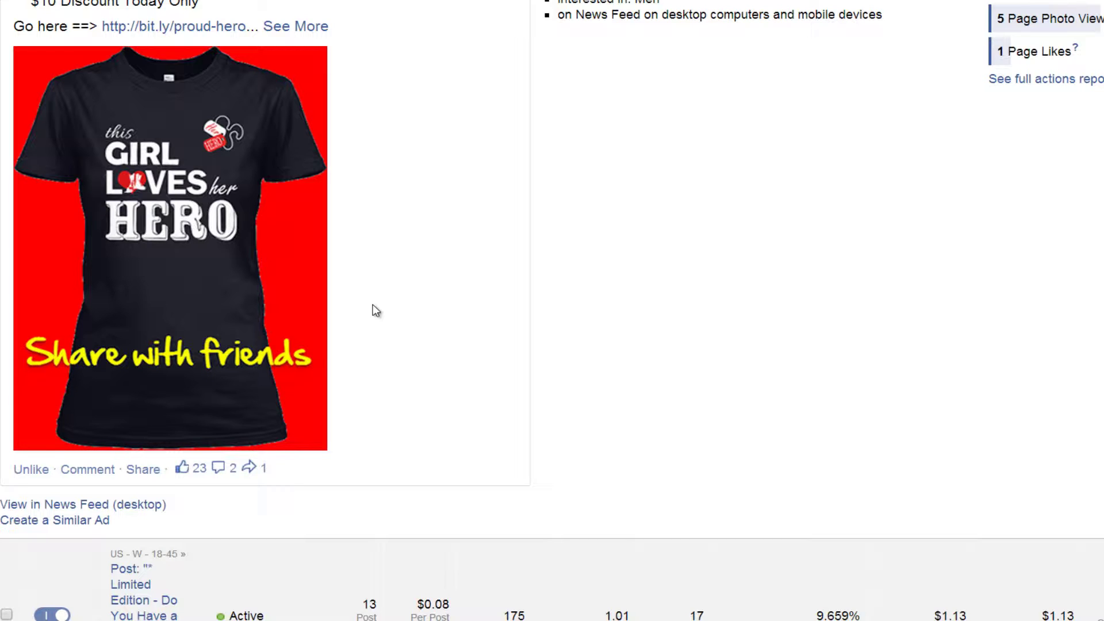
scroll(373, 305, down, 5)
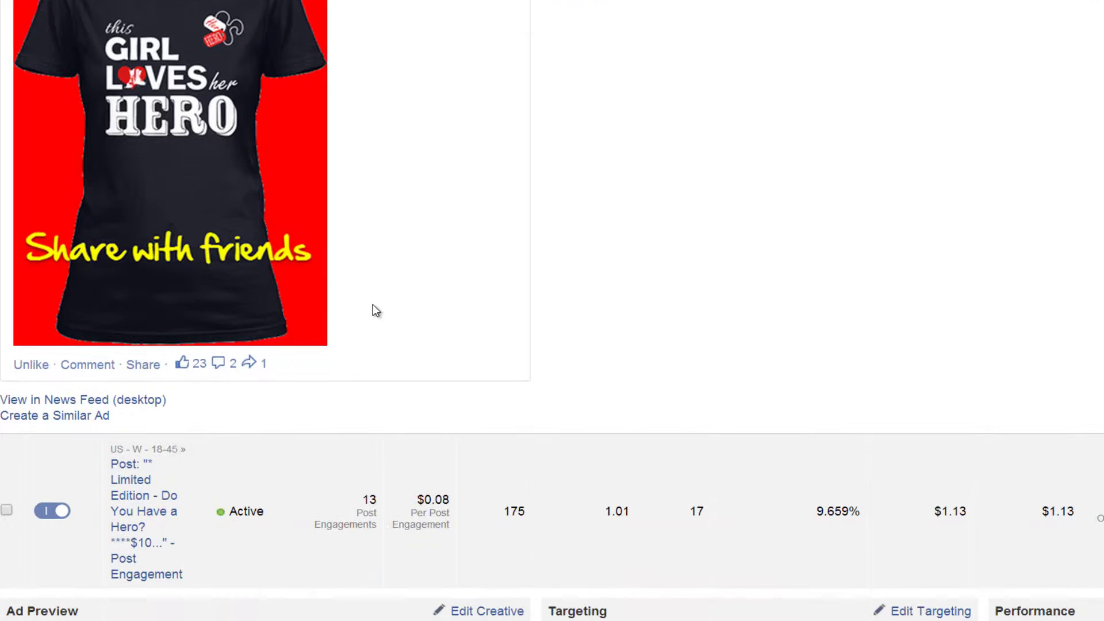
scroll(374, 309, down, 1)
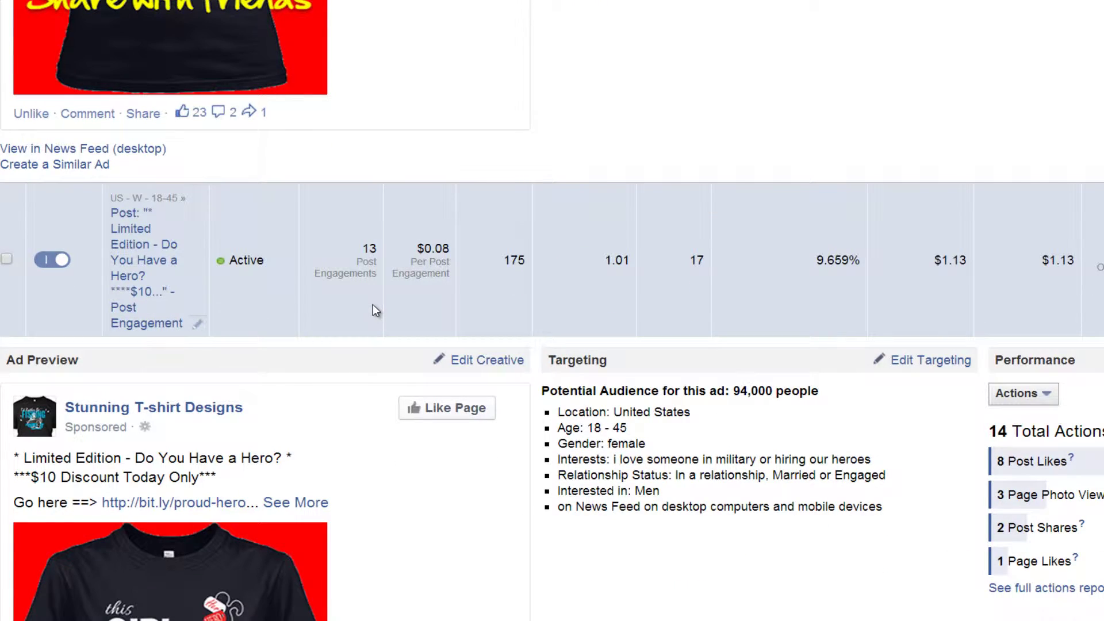
key(ctrl+minus)
key(ctrl+minus)
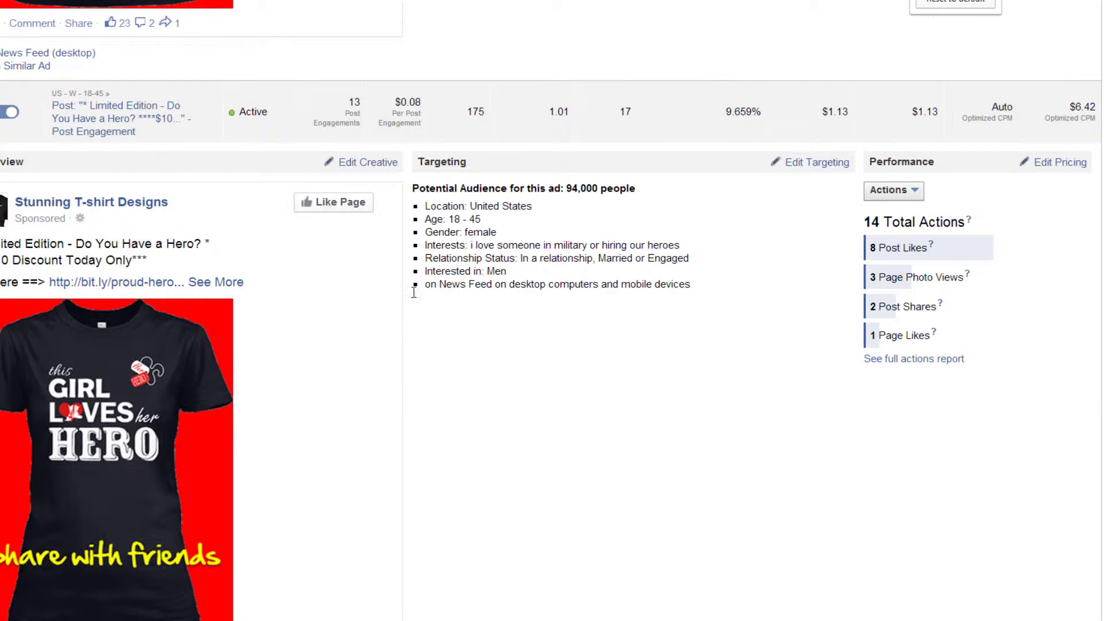
scroll(504, 298, down, 2)
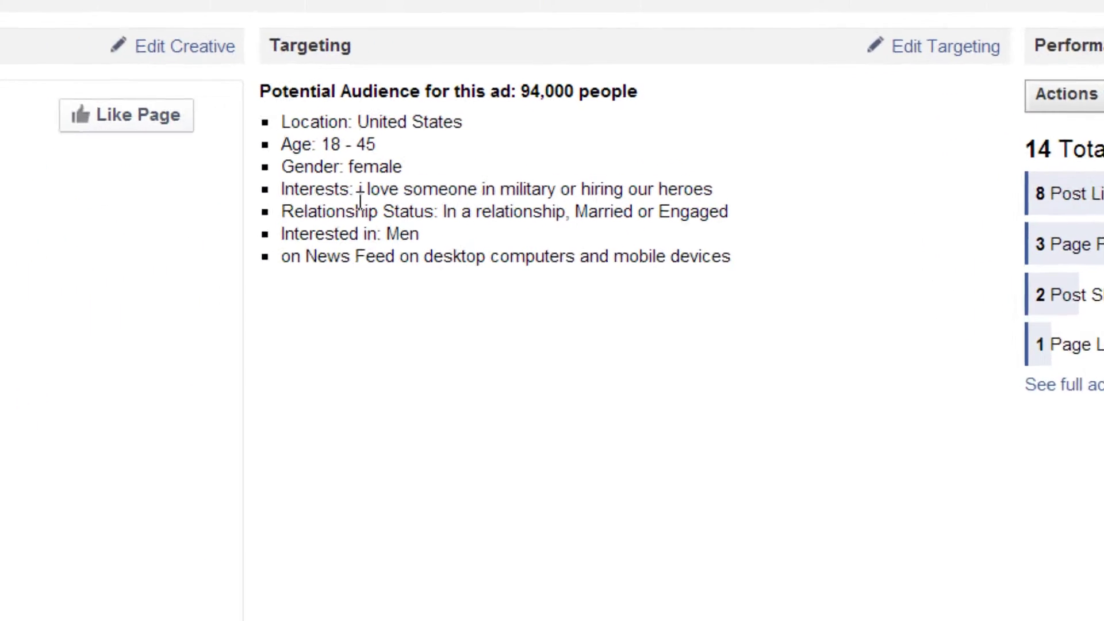
Mark the second ad's interests and Married or Engaged statuses, sketch three diverging lines below, and clear the markup
drag(469, 159, 635, 144)
drag(705, 188, 754, 221)
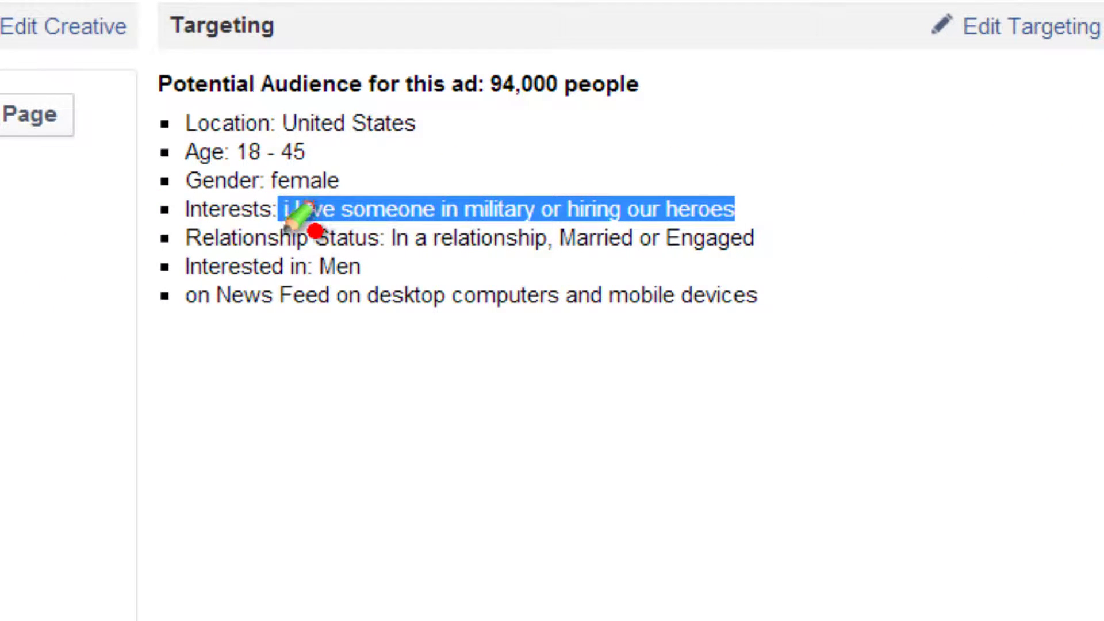
mouse_move(274, 233)
mouse_down()
mouse_move(526, 222)
mouse_move(756, 236)
mouse_up()
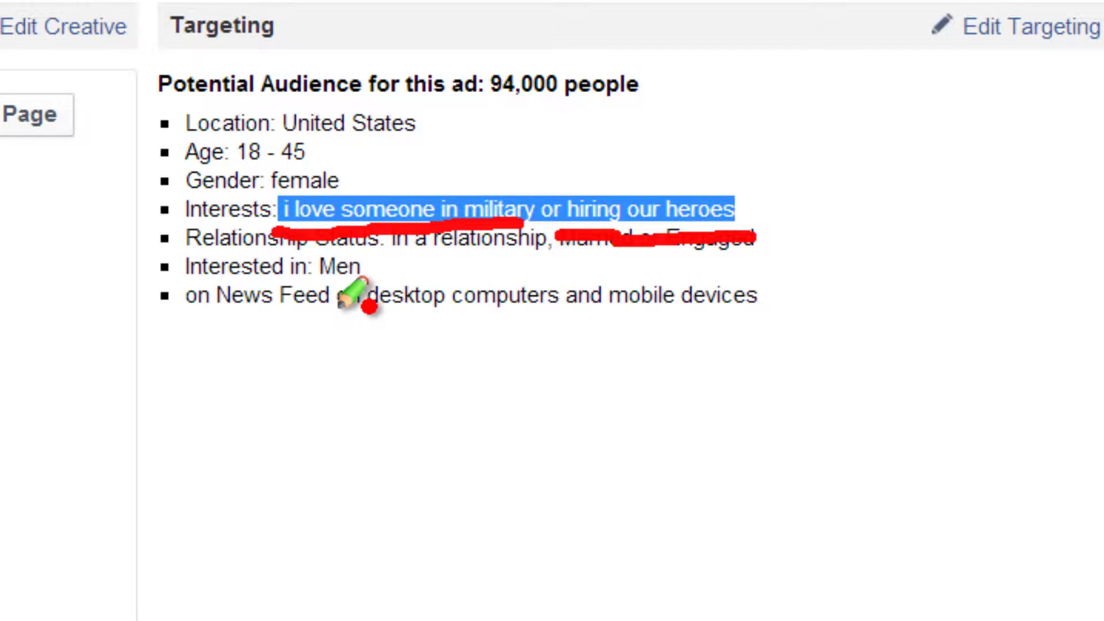
mouse_move(345, 620)
mouse_down()
mouse_move(346, 517)
mouse_move(258, 619)
mouse_up()
drag(354, 472, 368, 533)
drag(430, 595, 446, 620)
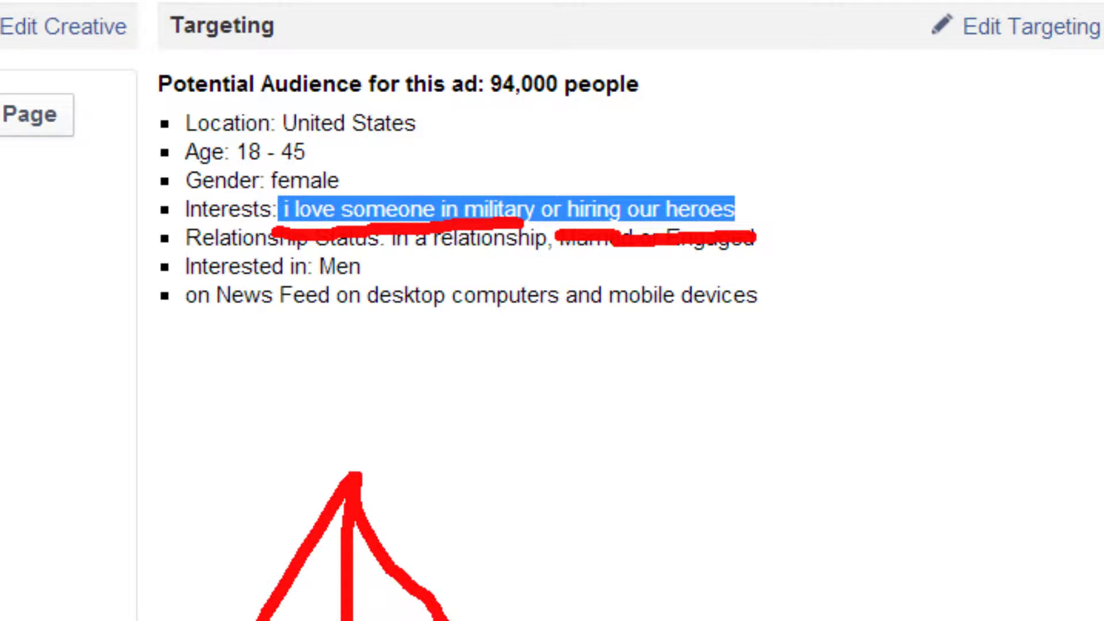
key(Escape)
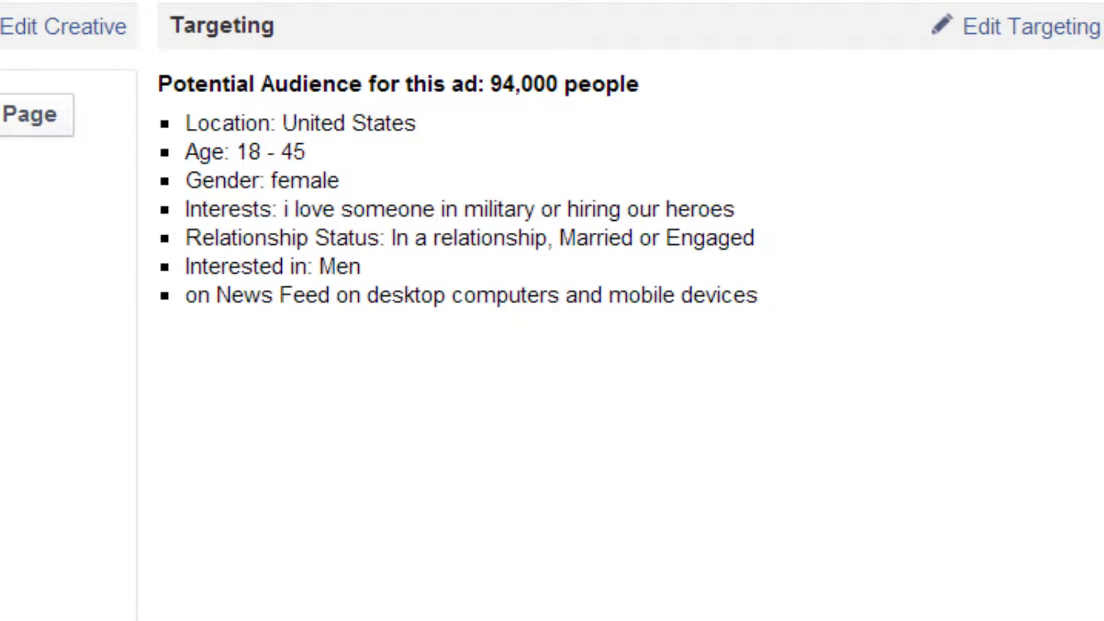
Circle the second Limited Edition ad's cost per post engagement in red
scroll(552, 311, up, 4)
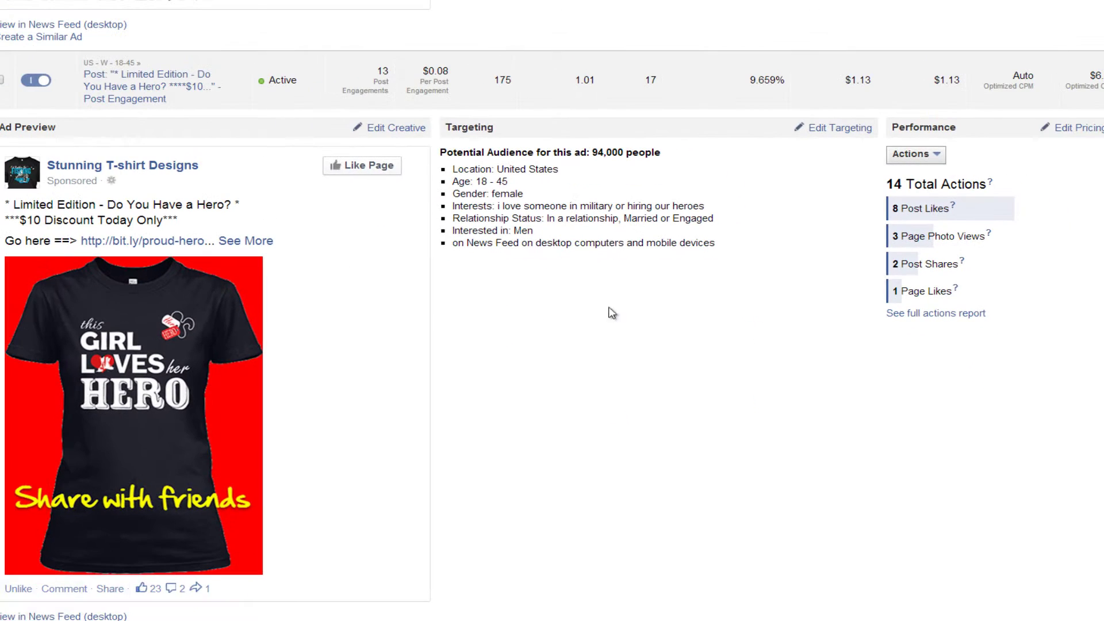
scroll(630, 227, up, 4)
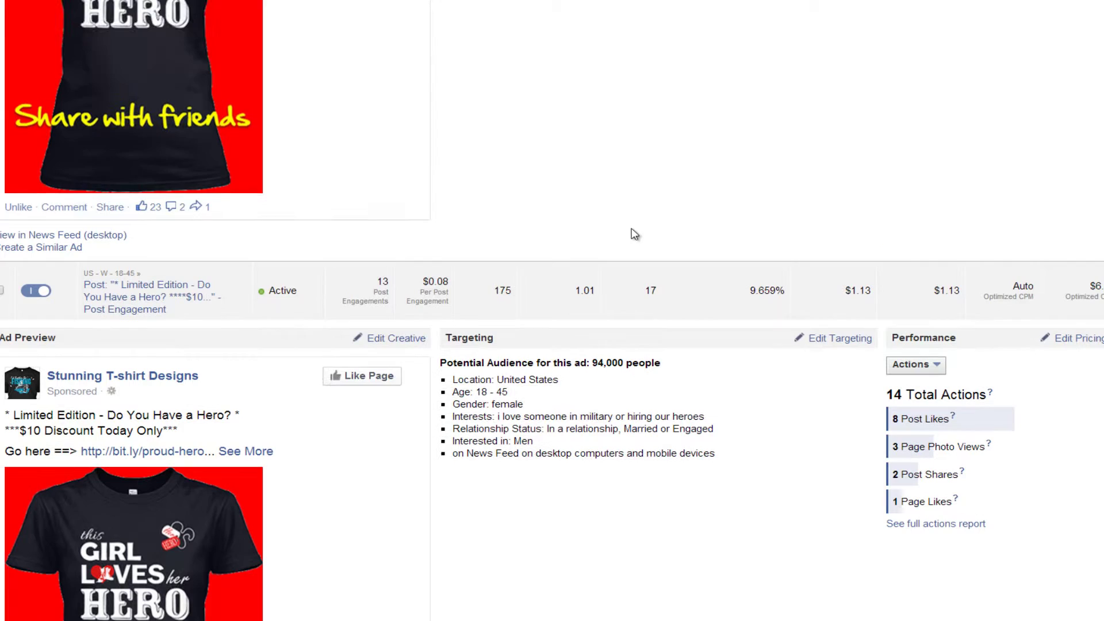
scroll(434, 194, down, 1)
key(ctrl+2)
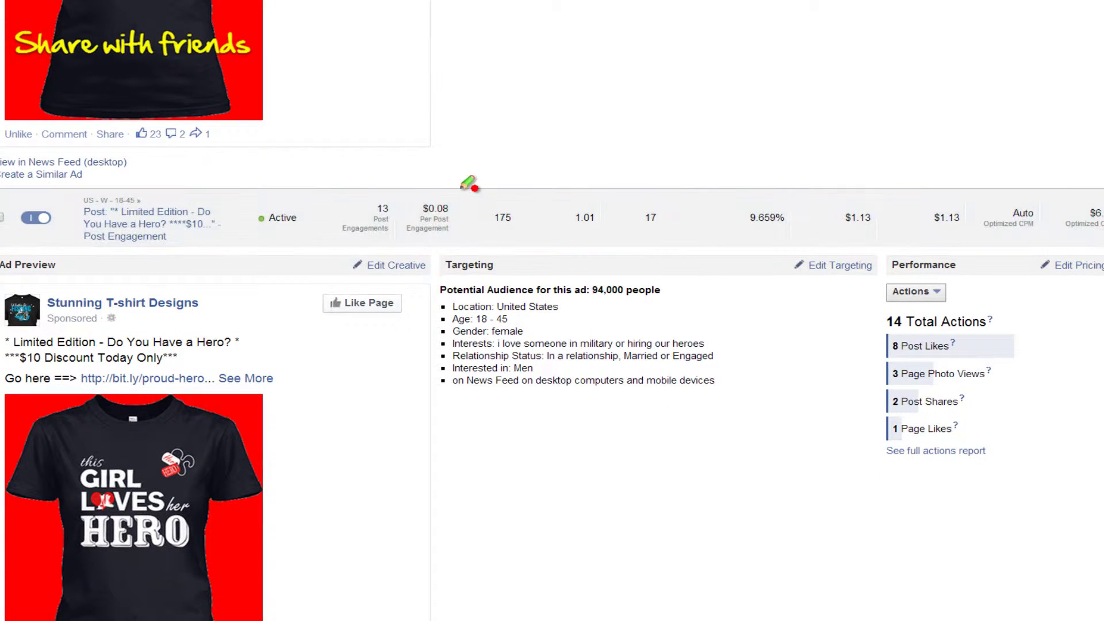
mouse_move(464, 184)
mouse_down()
mouse_move(466, 251)
mouse_move(397, 169)
mouse_up()
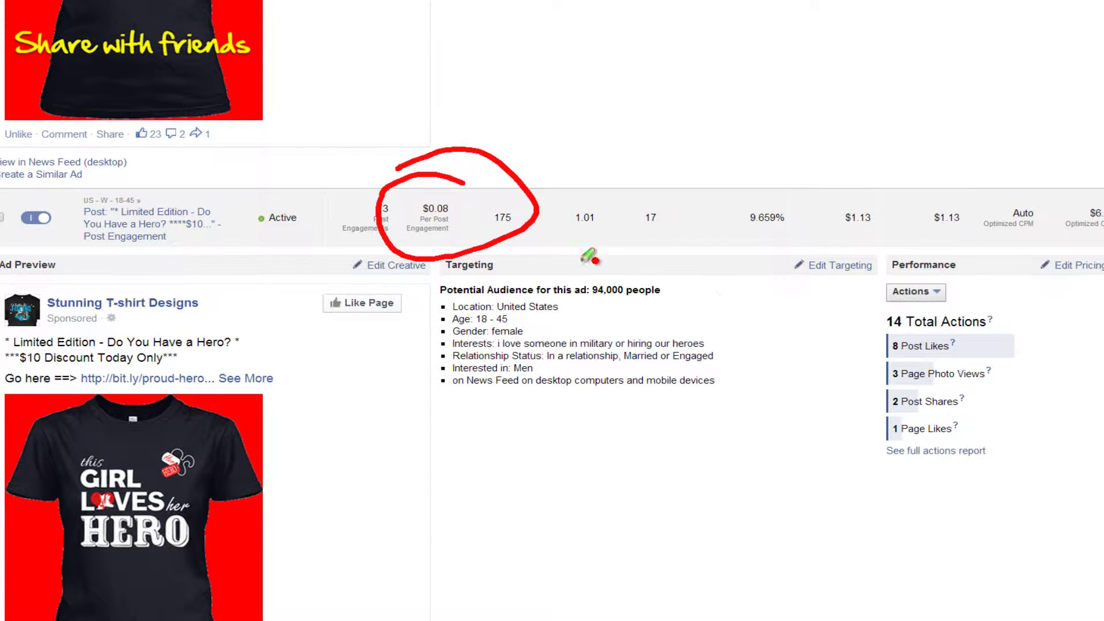
Underline the second ad's click-through rate, handwrite CTR above it in red, and clear the markup
drag(738, 227, 808, 229)
mouse_move(750, 121)
mouse_down()
mouse_move(721, 141)
mouse_move(802, 152)
mouse_up()
mouse_move(866, 164)
mouse_down()
mouse_move(796, 113)
mouse_move(822, 110)
mouse_move(880, 145)
mouse_up()
drag(871, 75, 913, 140)
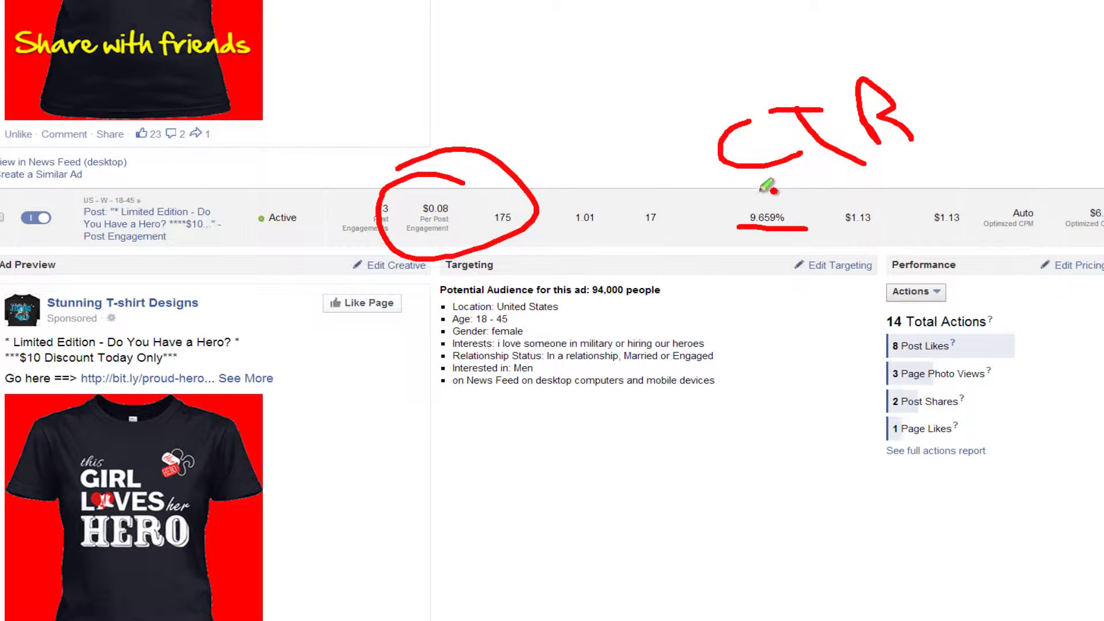
drag(757, 191, 948, 173)
key(Escape)
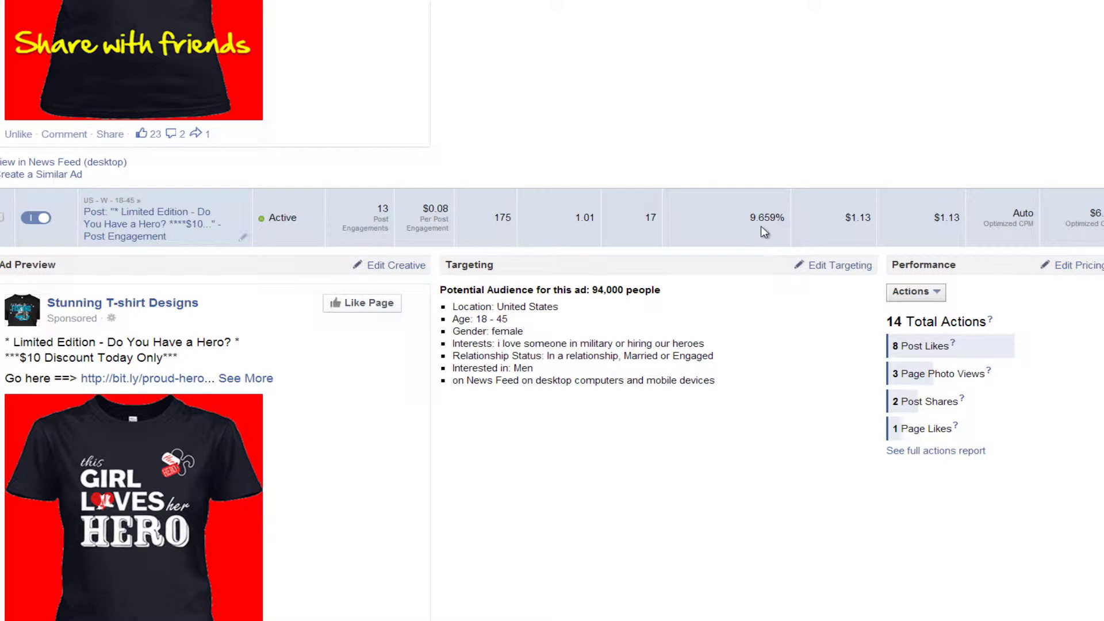
Highlight the second ad's click-through rate, collapsing and reopening the ad's details for comparison with the first ad
click(742, 220)
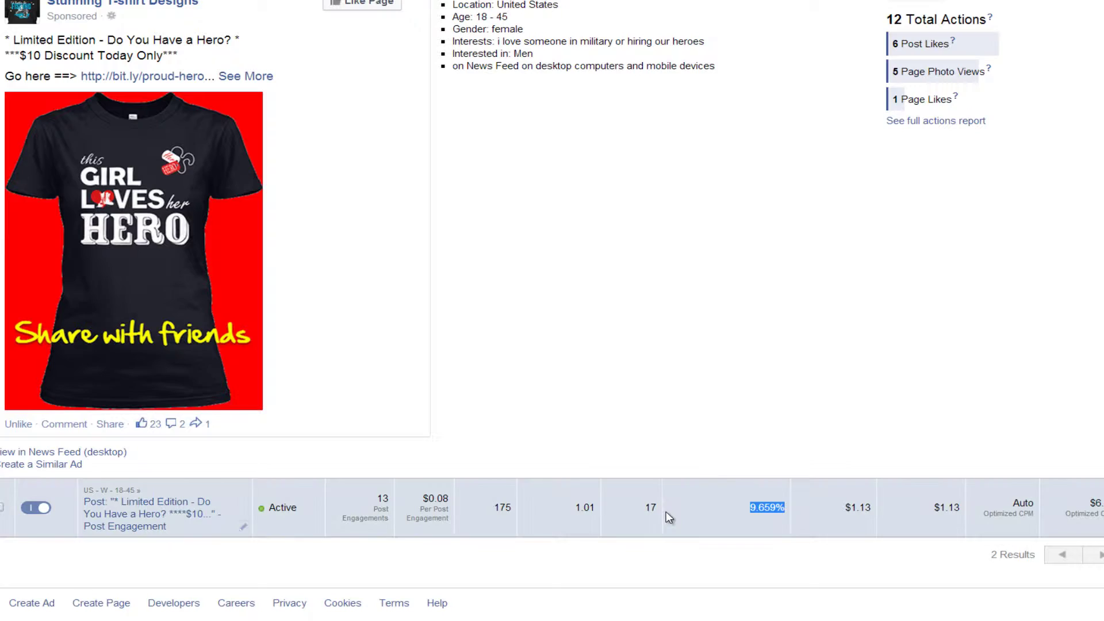
click(666, 512)
scroll(688, 447, down, 6)
scroll(689, 447, up, 9)
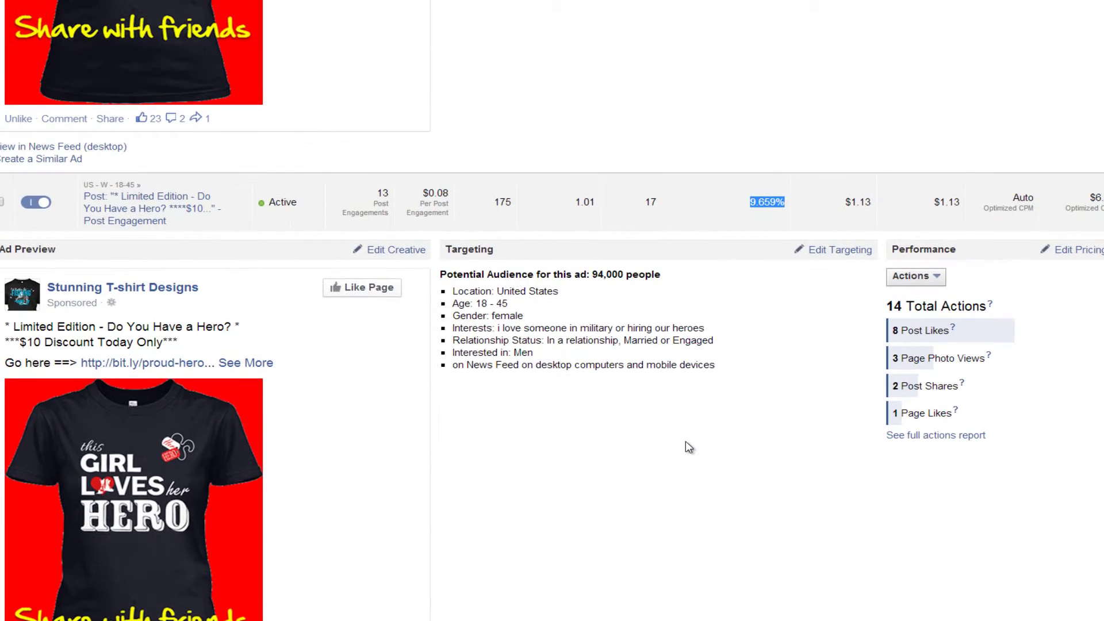
scroll(688, 447, down, 2)
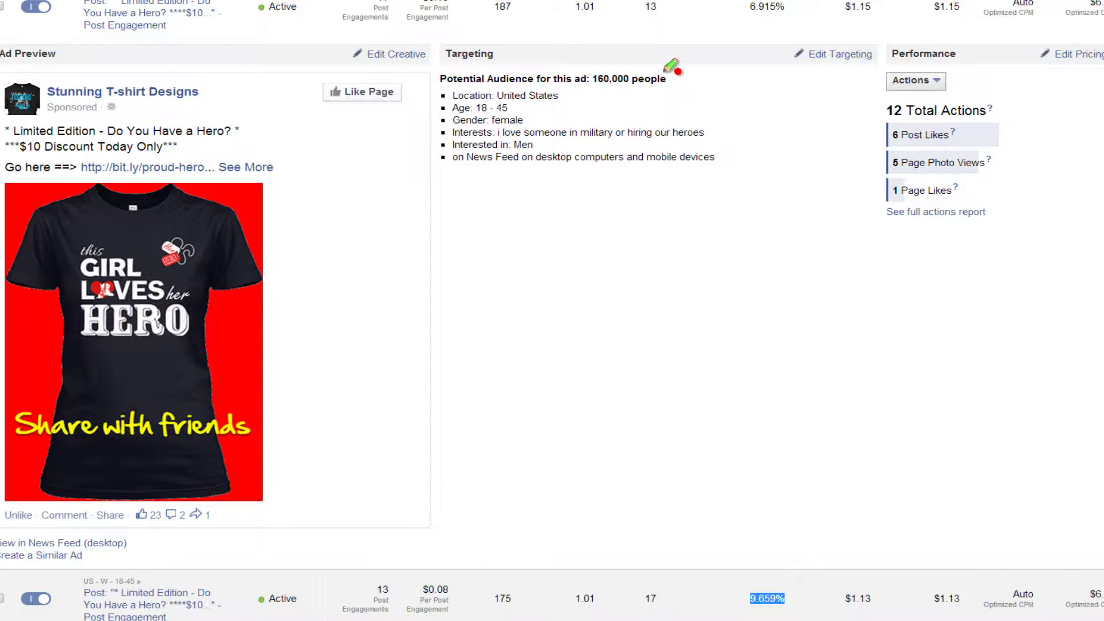
Draw large red strokes across the first ad's results and targeting, and clear the markup
mouse_move(650, 12)
mouse_down()
mouse_move(396, 50)
mouse_move(400, 237)
mouse_move(633, 276)
mouse_up()
mouse_move(740, 259)
mouse_down()
mouse_move(673, 5)
mouse_move(546, 6)
mouse_up()
key(Escape)
Mark the click-through rates of the first and second ads in red, clearing the markup each time
scroll(557, 217, down, 10)
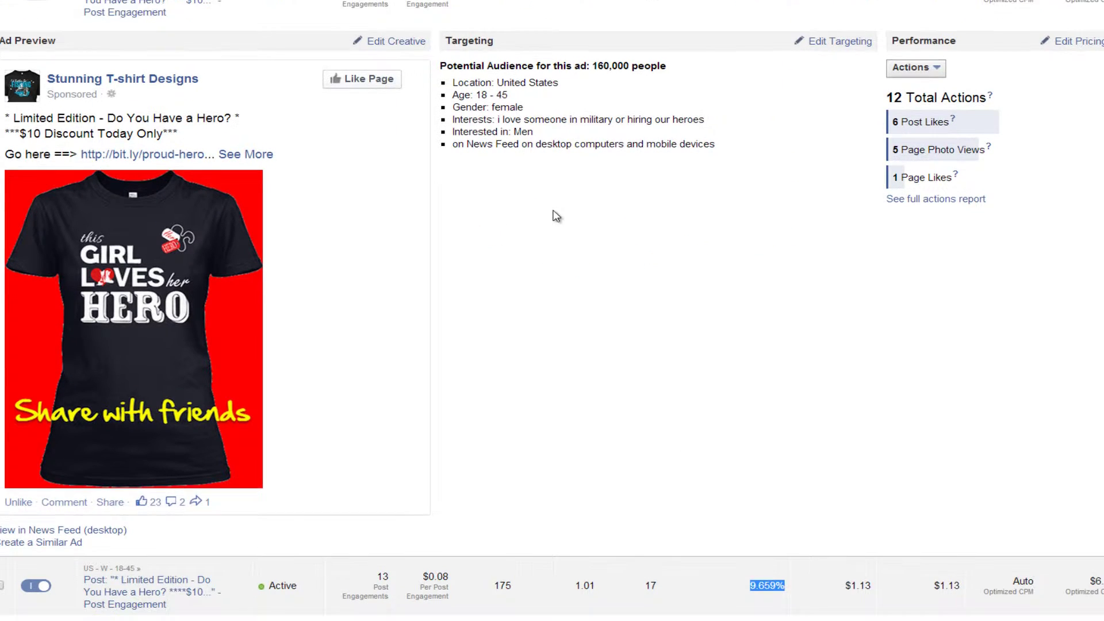
scroll(633, 186, up, 10)
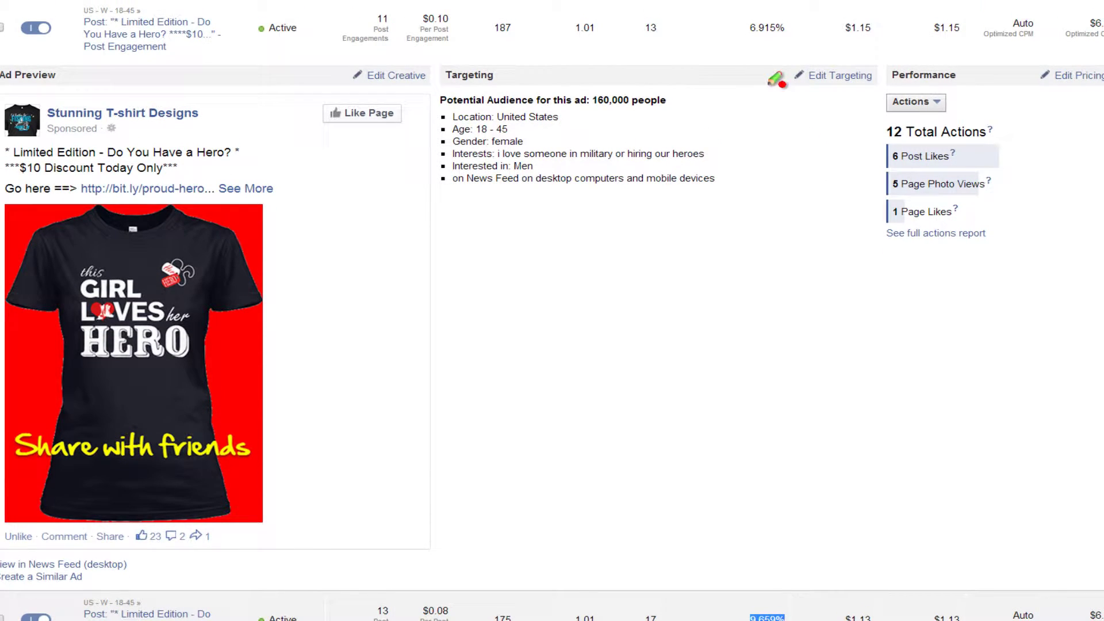
drag(730, 48, 811, 35)
key(Escape)
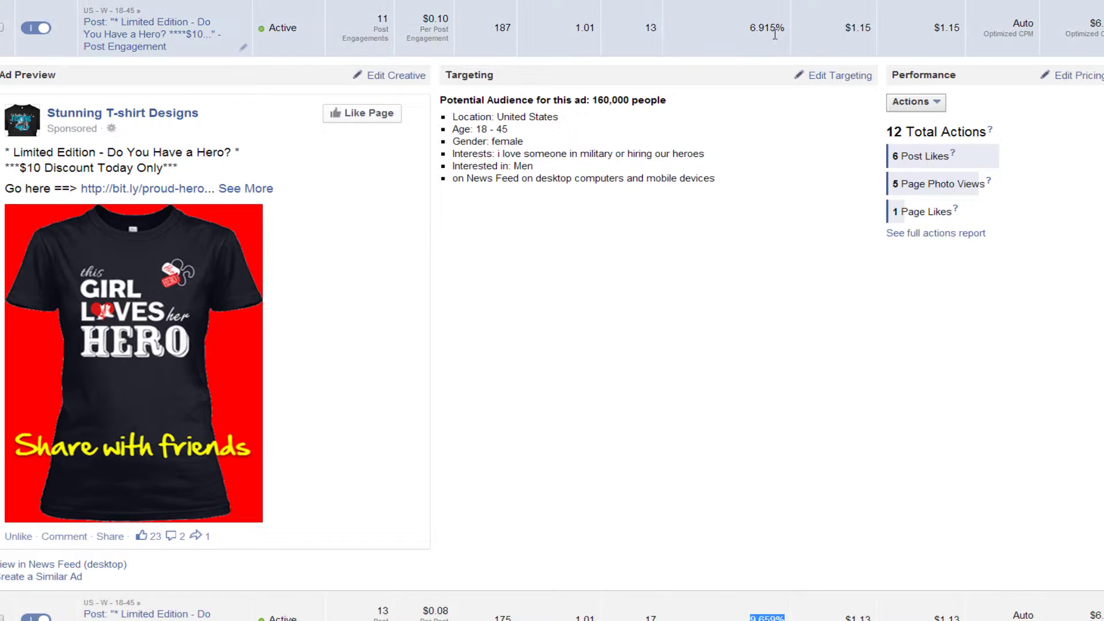
scroll(775, 99, down, 4)
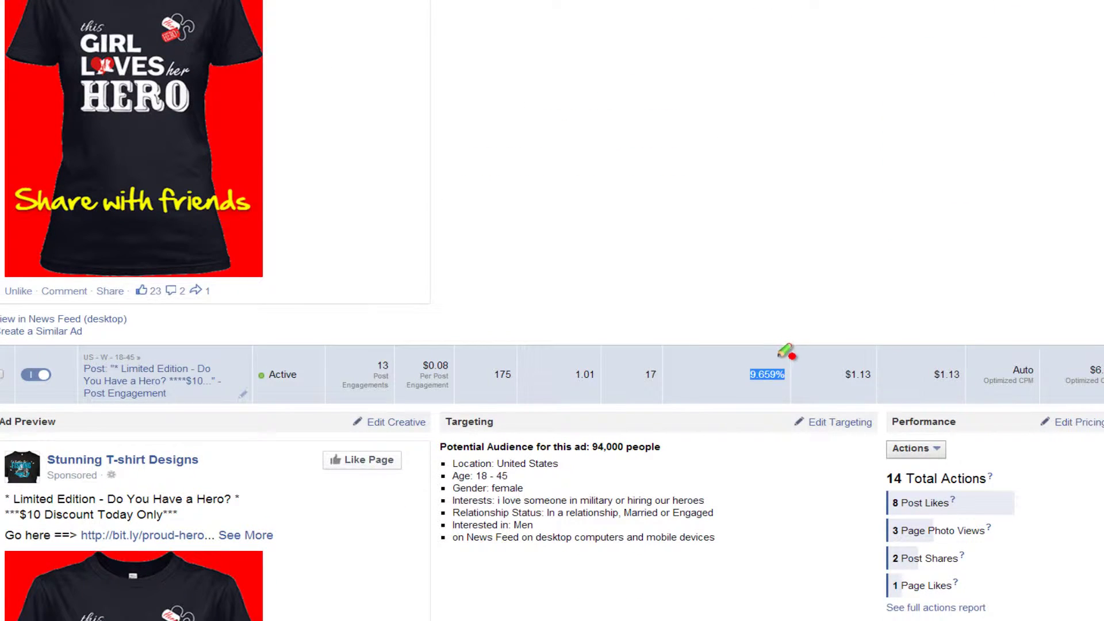
mouse_move(785, 351)
mouse_down()
mouse_move(750, 399)
mouse_move(783, 352)
mouse_up()
key(Escape)
Return to the first ad, circle its click-through rate again, and clear the markup
scroll(755, 323, up, 1)
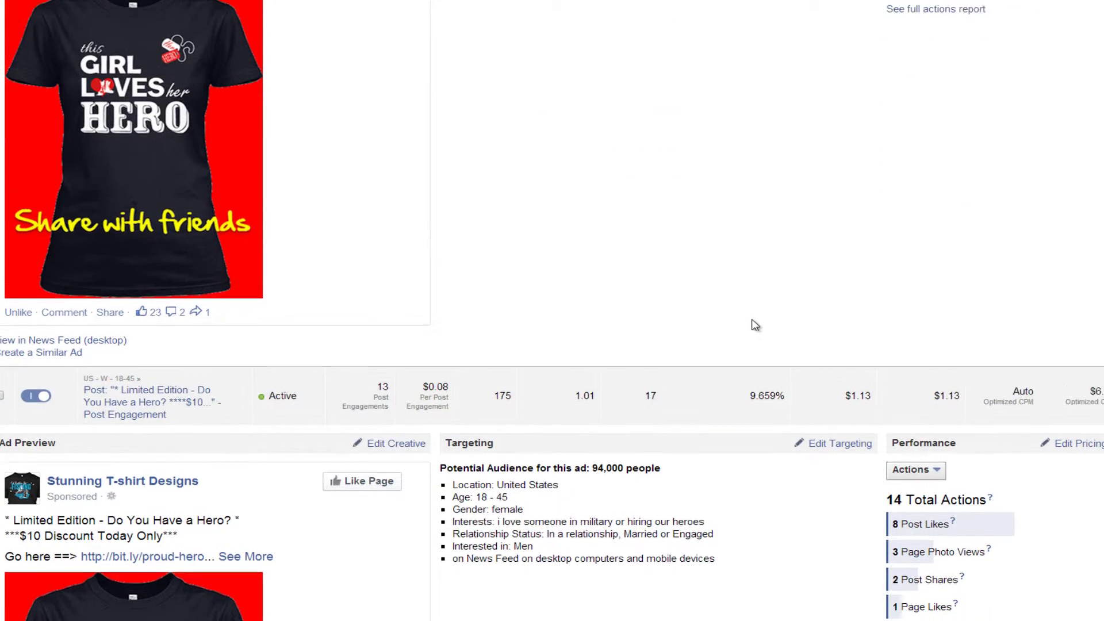
scroll(755, 325, up, 5)
mouse_move(802, 47)
mouse_down()
mouse_move(741, 49)
mouse_move(796, 50)
mouse_move(756, 61)
mouse_up()
key(Escape)
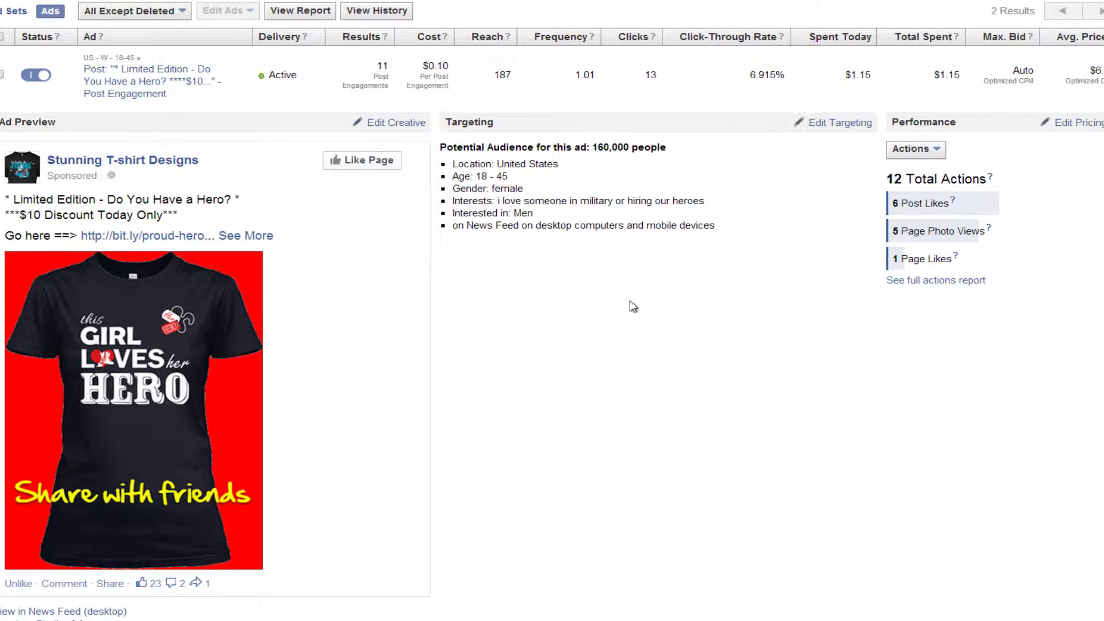
Draw an arrow to the second ad's targeting, handwrite the letters E, M and R above, and clear the markup
scroll(633, 306, down, 5)
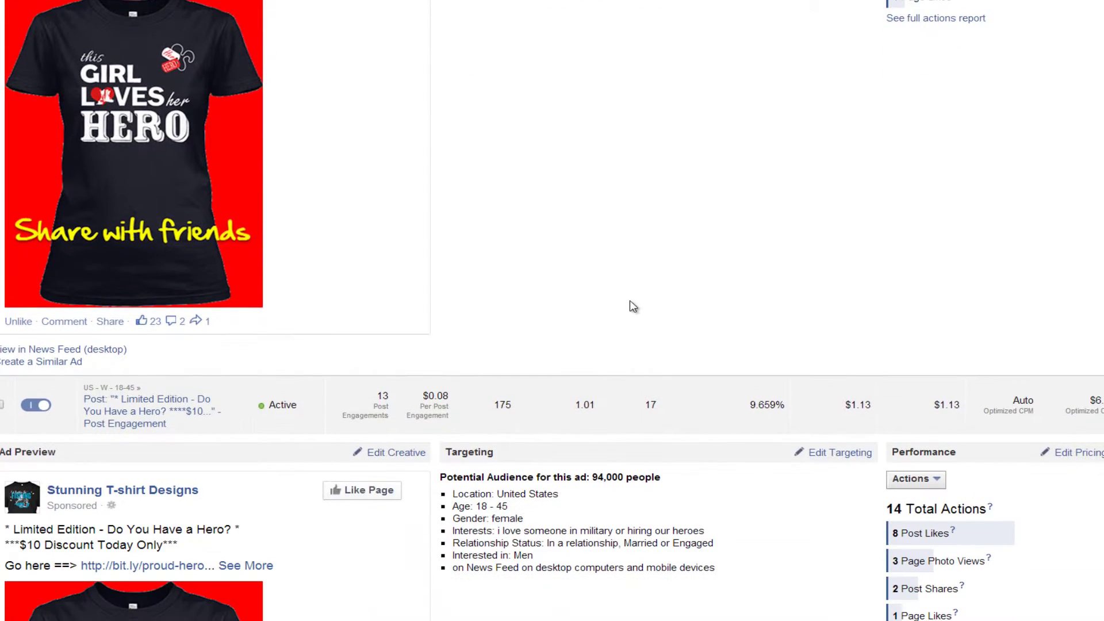
drag(709, 278, 695, 466)
mouse_move(676, 391)
mouse_down()
mouse_move(696, 466)
mouse_move(758, 428)
mouse_up()
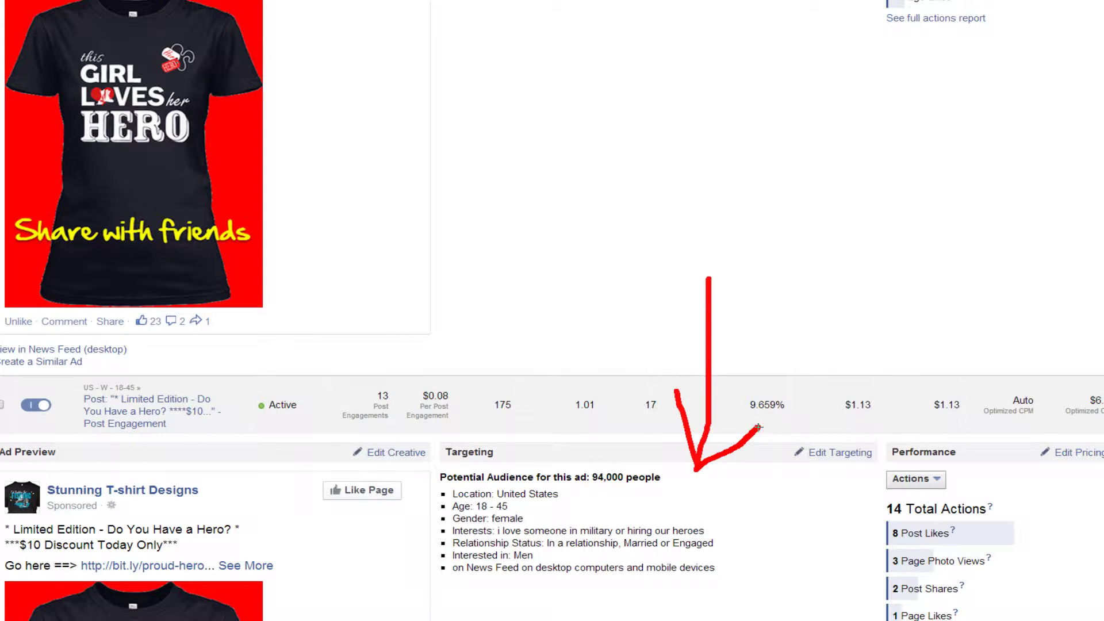
mouse_move(533, 159)
mouse_down()
mouse_move(541, 194)
mouse_move(569, 167)
mouse_move(584, 186)
mouse_up()
mouse_move(551, 224)
mouse_down()
mouse_move(582, 219)
mouse_move(605, 245)
mouse_up()
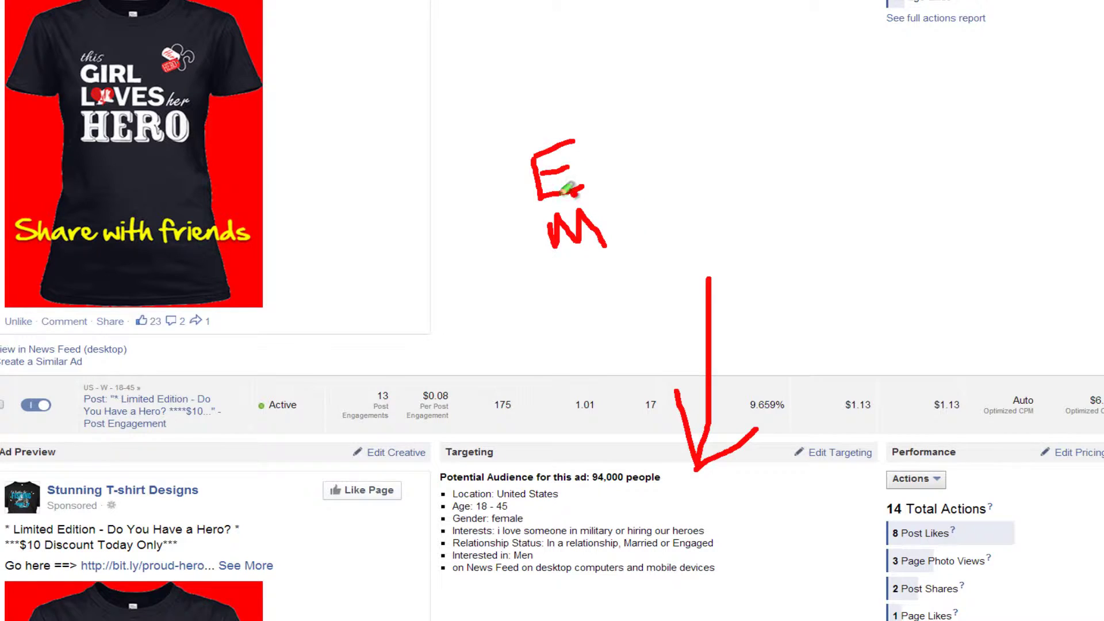
mouse_move(575, 269)
mouse_down()
mouse_move(581, 316)
mouse_move(582, 278)
mouse_move(648, 315)
mouse_up()
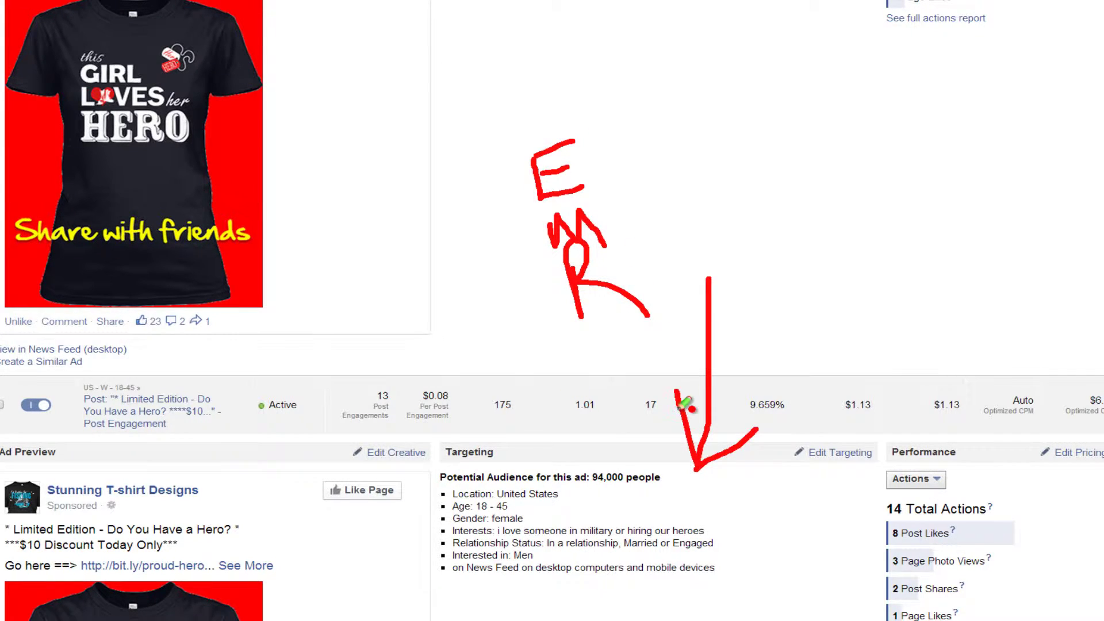
key(e)
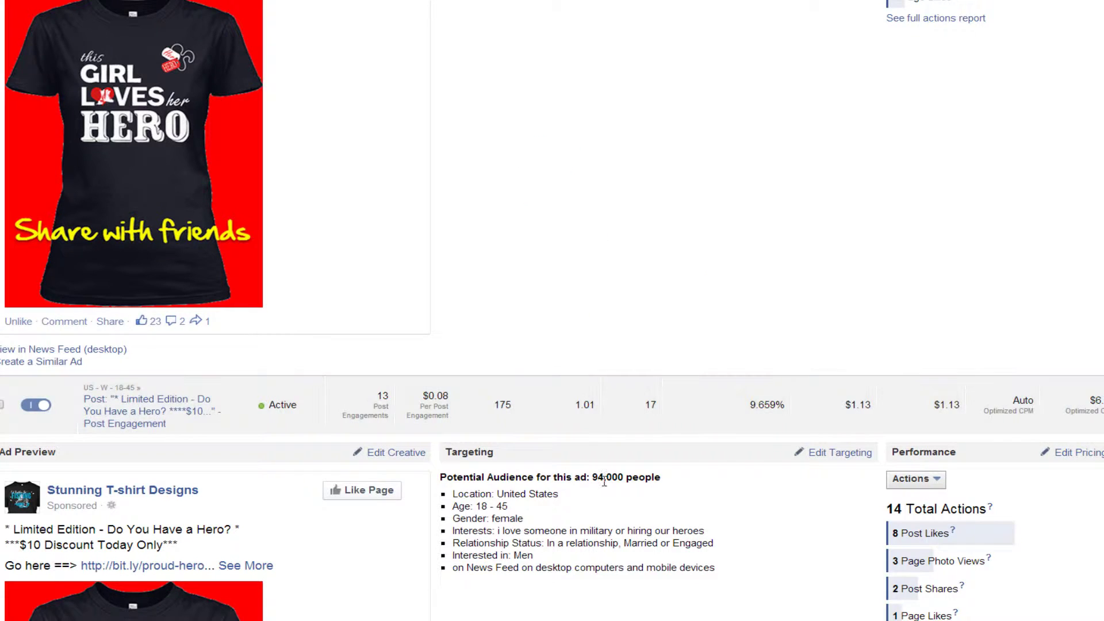
Highlight the second ad's relationship statuses and Interested in: Men, underline them in red, and clear the markup
scroll(609, 506, down, 5)
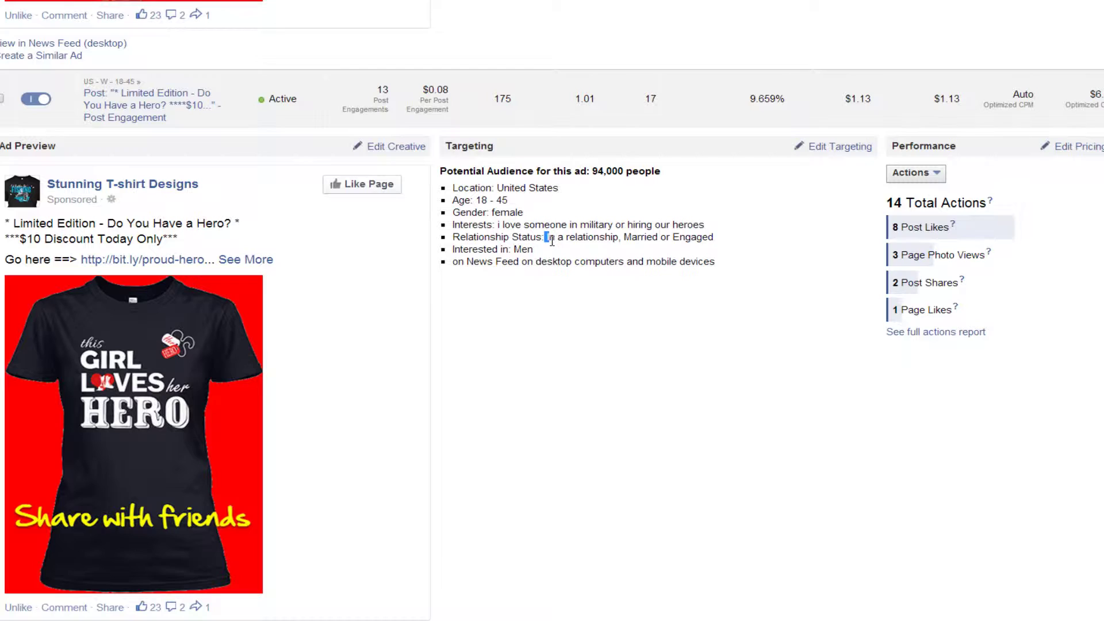
drag(551, 241, 558, 255)
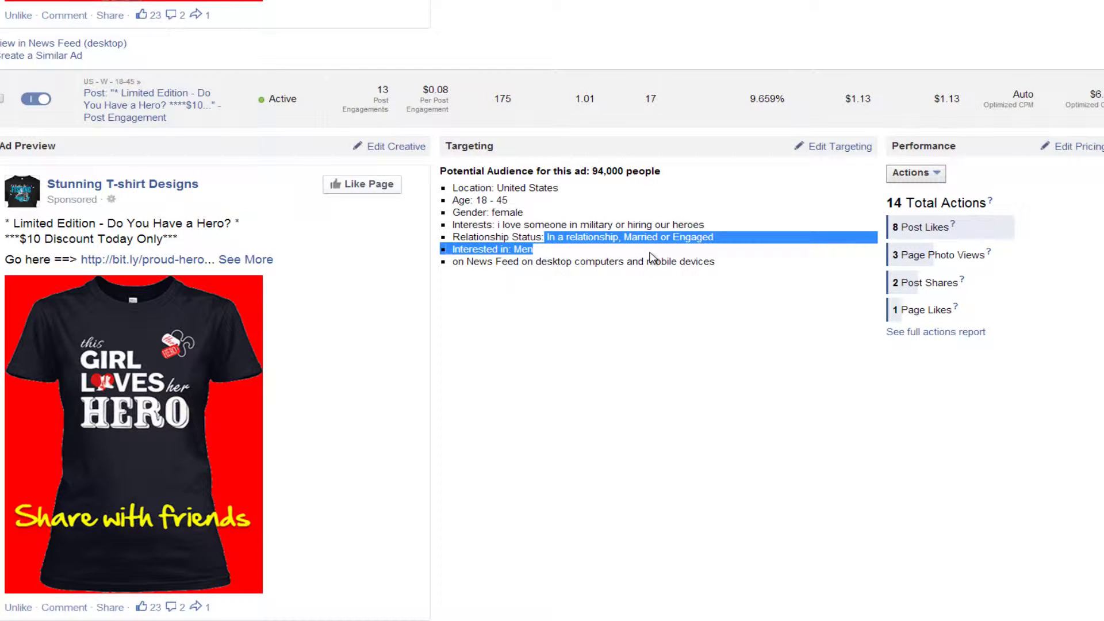
key(ctrl+2)
drag(541, 247, 609, 249)
key(Escape)
Select the second ad's click-through rate and collapse the ad's details
drag(785, 99, 759, 100)
click(750, 104)
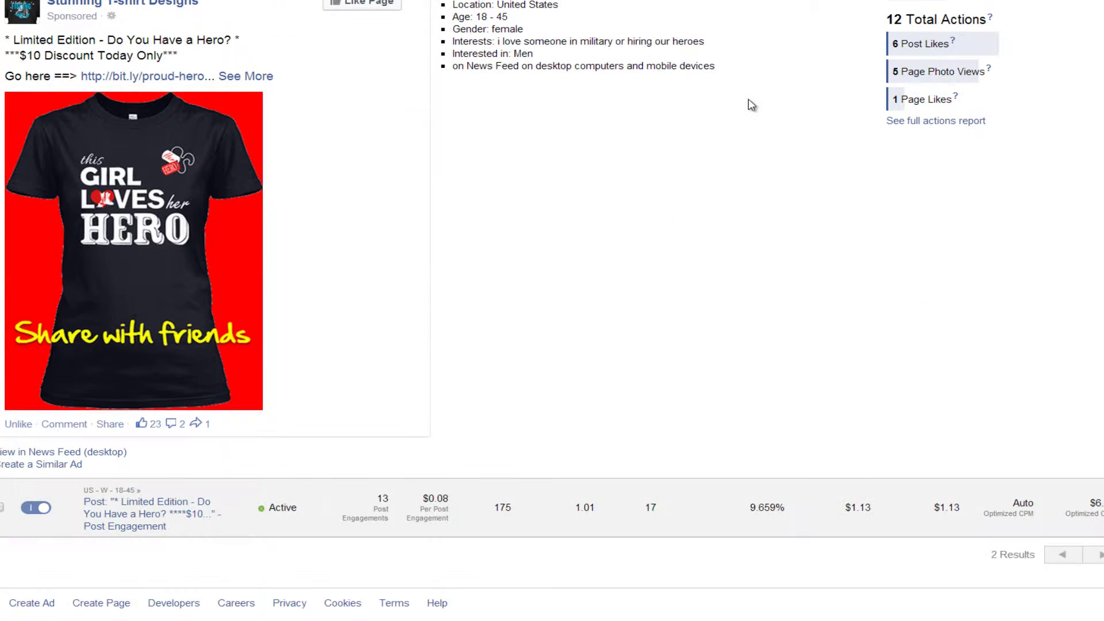
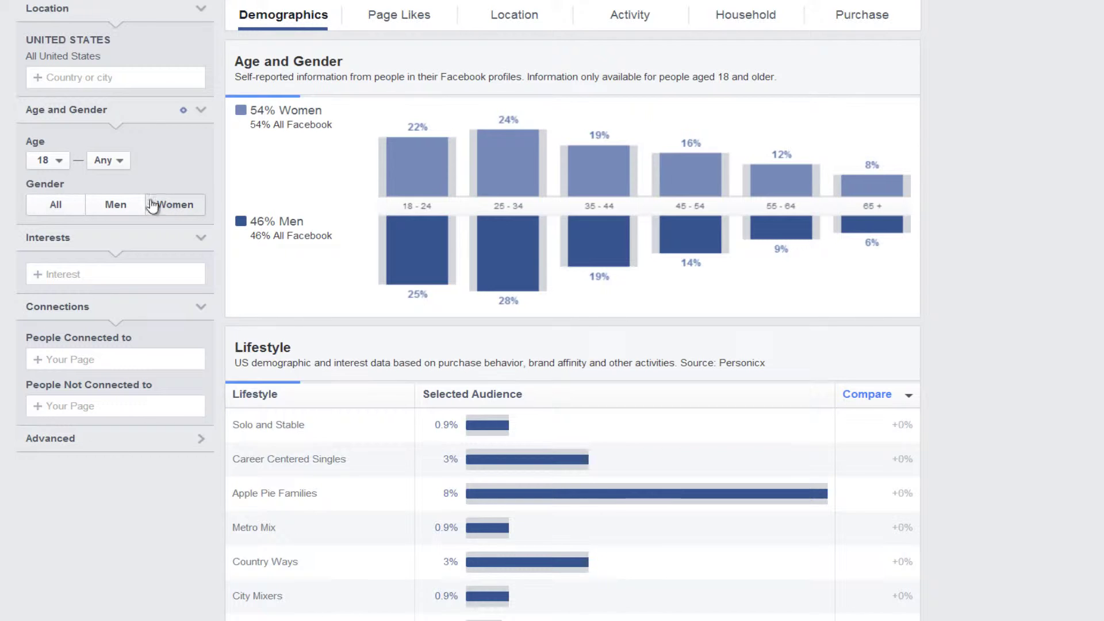
Switch to Audience Insights and limit the new audience to women aged 25 to 45
click(46, 160)
scroll(43, 257, down, 2)
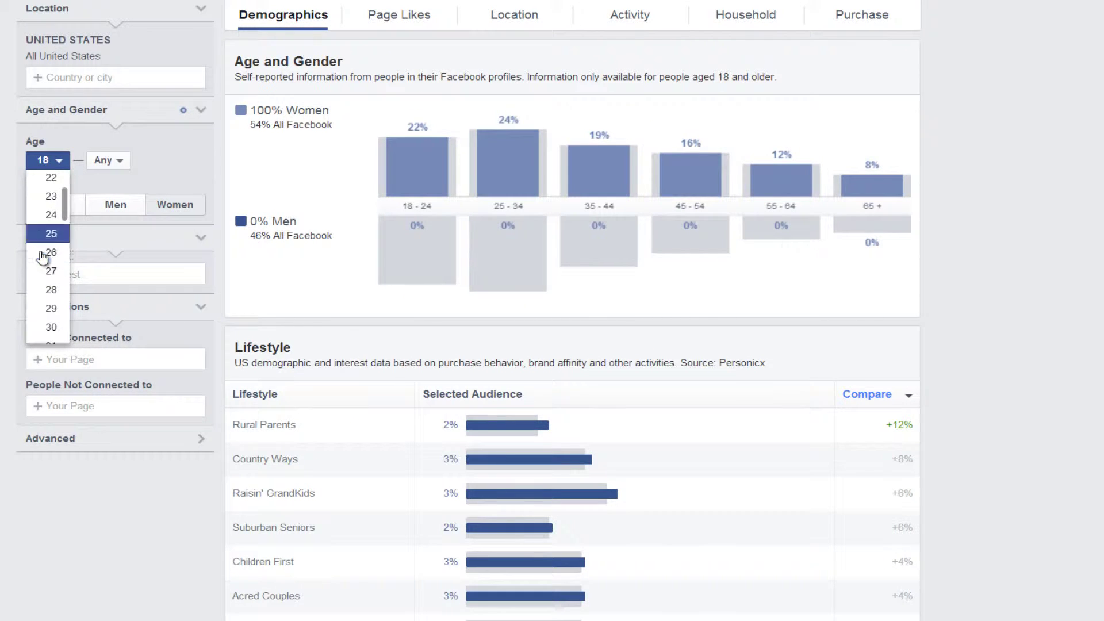
click(43, 242)
click(113, 161)
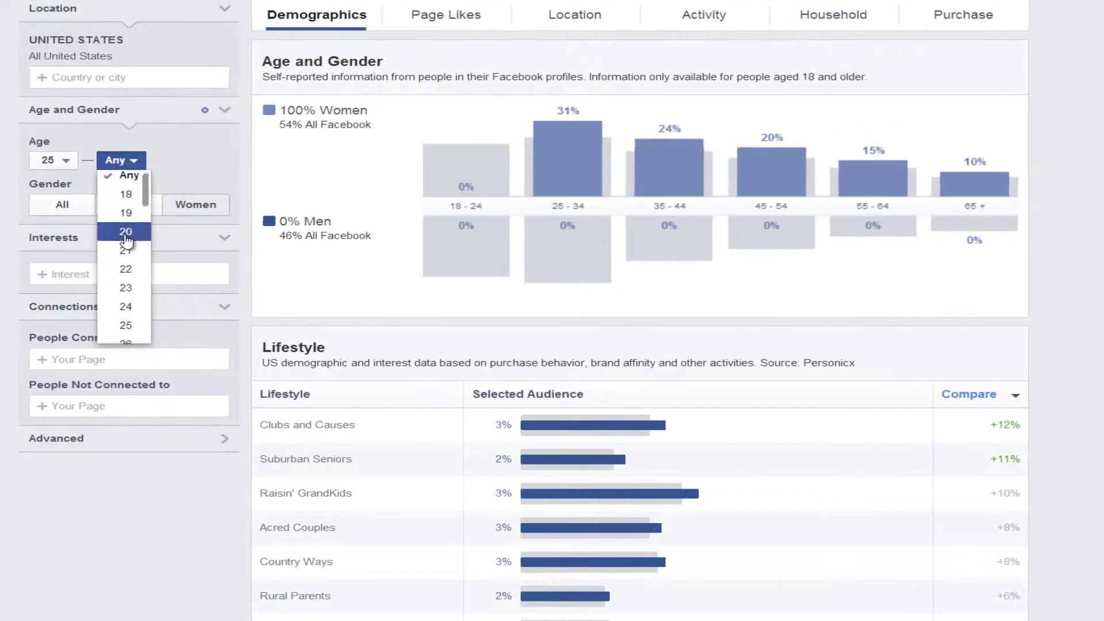
scroll(120, 242, down, 5)
scroll(134, 305, down, 3)
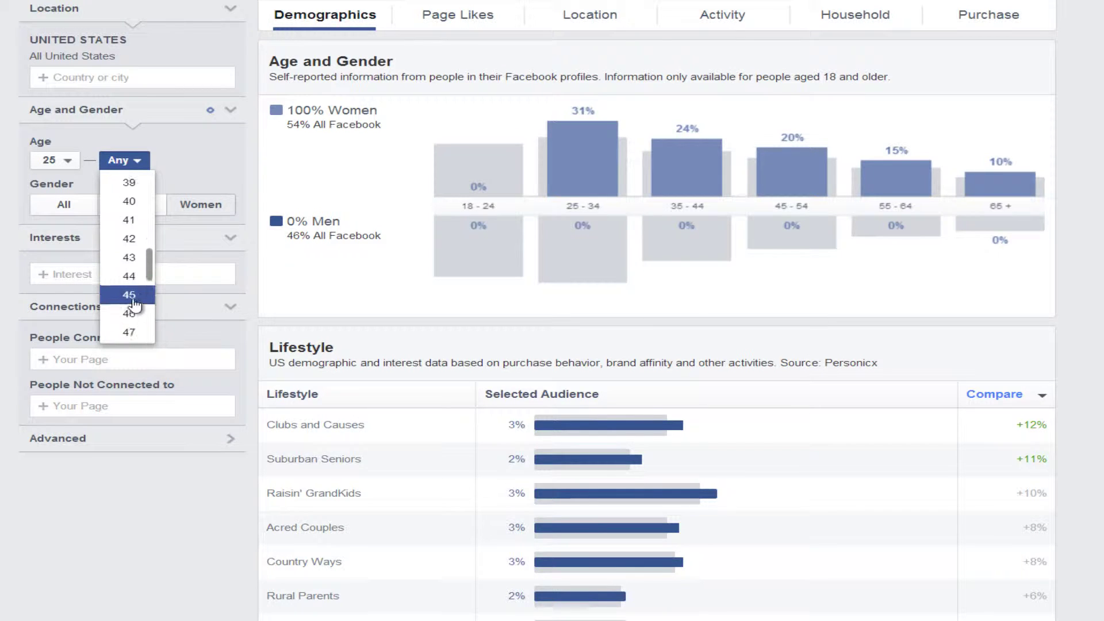
click(128, 244)
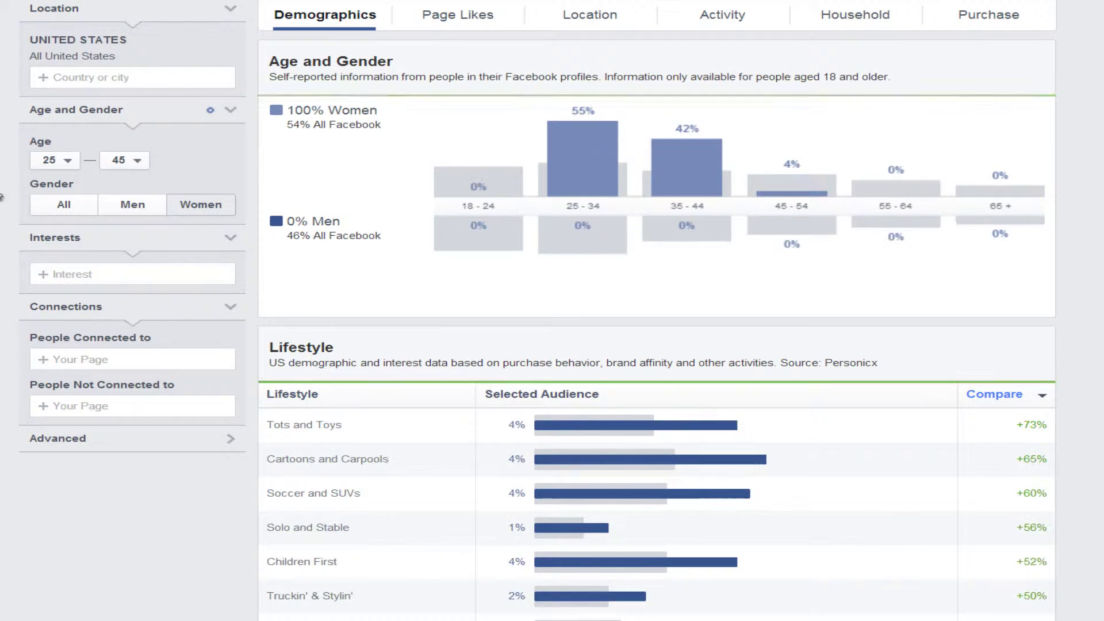
Circle the audience's Interest field in red and clear the markup
scroll(208, 196, down, 2)
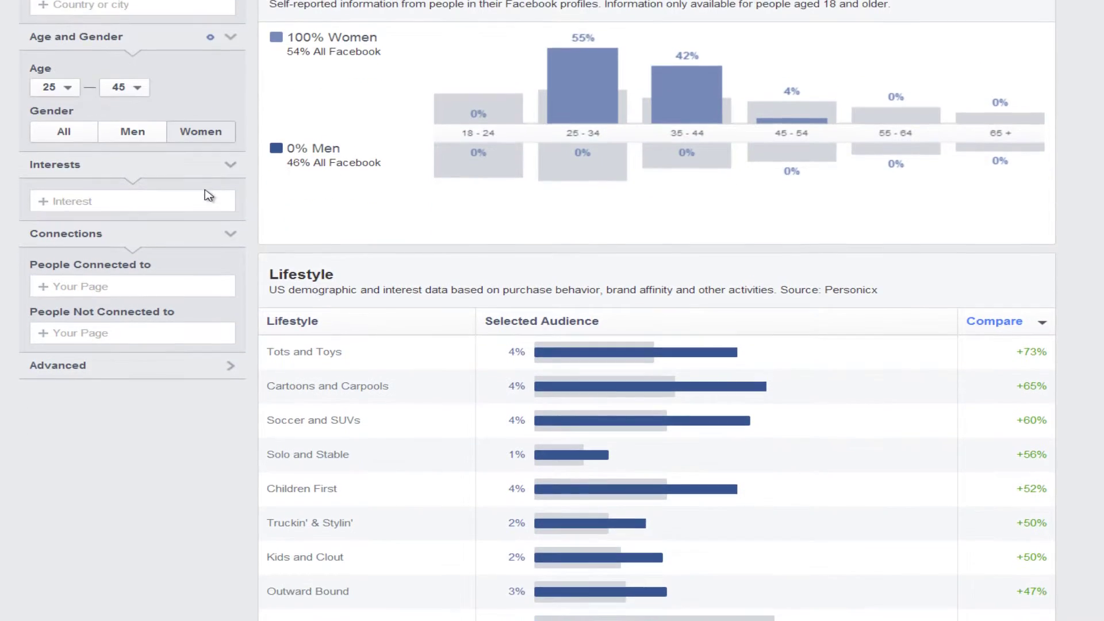
mouse_move(197, 183)
mouse_down()
mouse_move(47, 182)
mouse_move(24, 208)
mouse_move(251, 214)
mouse_up()
key(Escape)
Review the demographic charts, draw an arrow from the Interest field to Page Likes, circle Page Likes, and clear the markup
scroll(321, 225, down, 6)
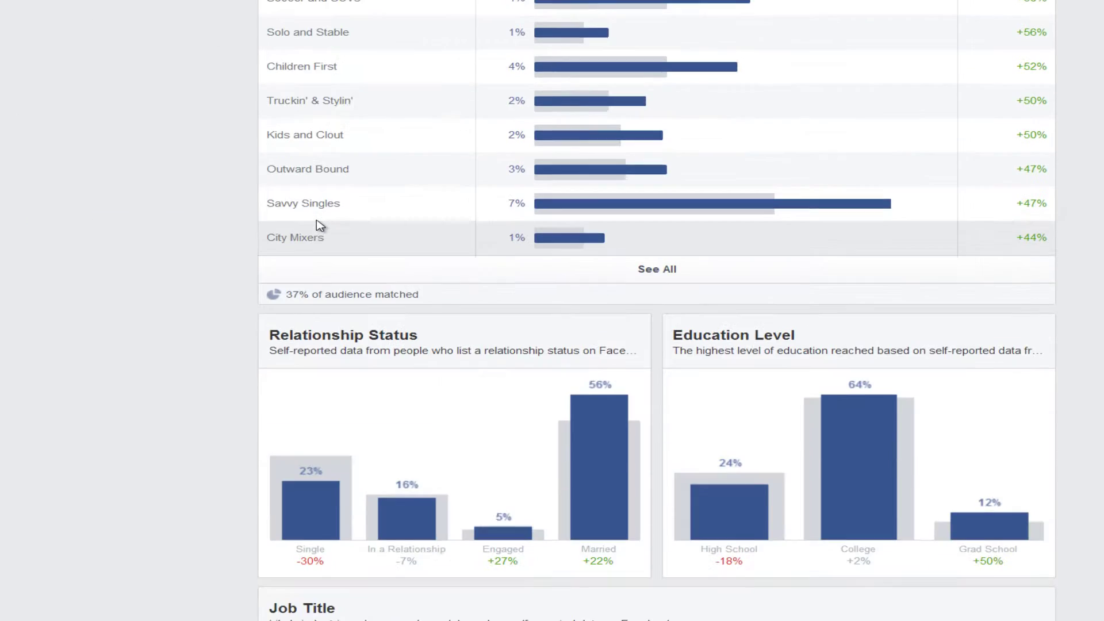
scroll(320, 225, up, 5)
scroll(321, 226, up, 4)
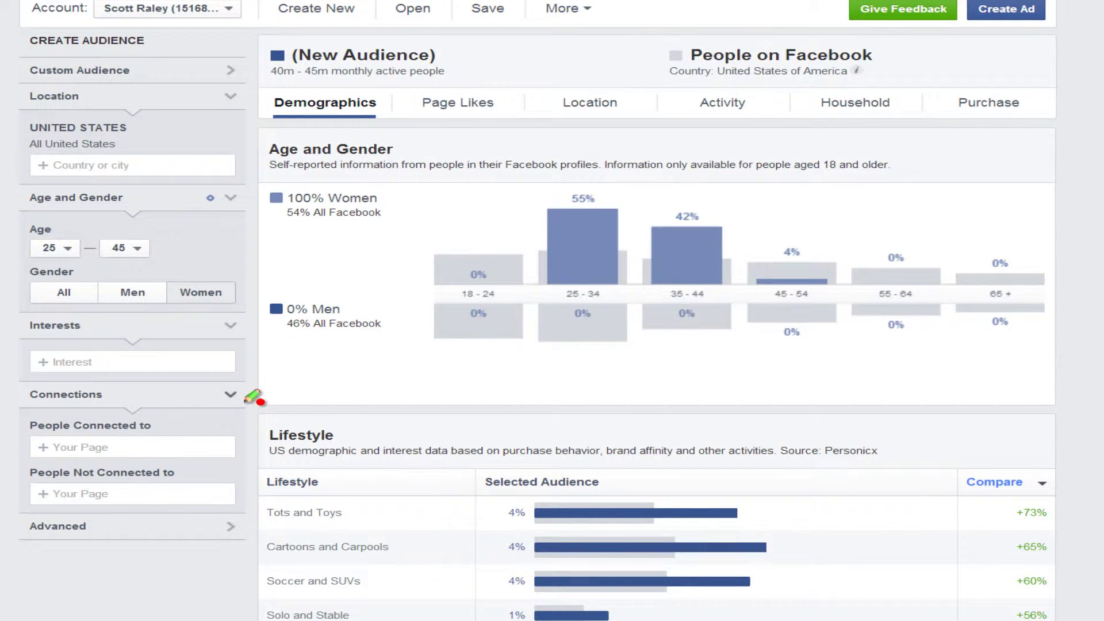
mouse_move(239, 353)
mouse_down()
mouse_move(425, 120)
mouse_move(401, 120)
mouse_up()
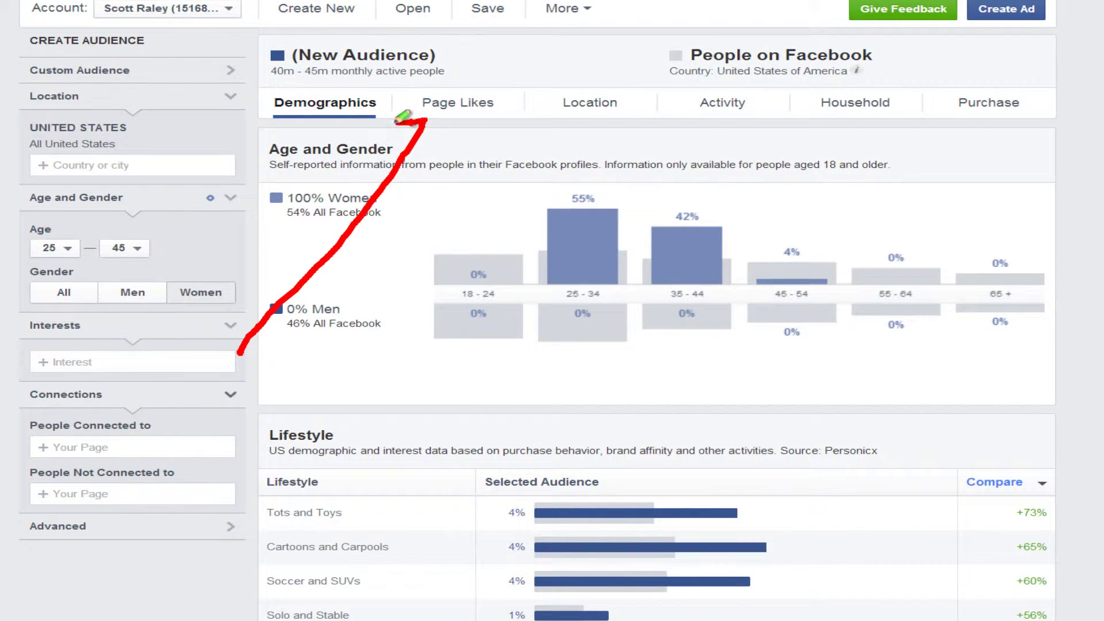
drag(448, 149, 431, 123)
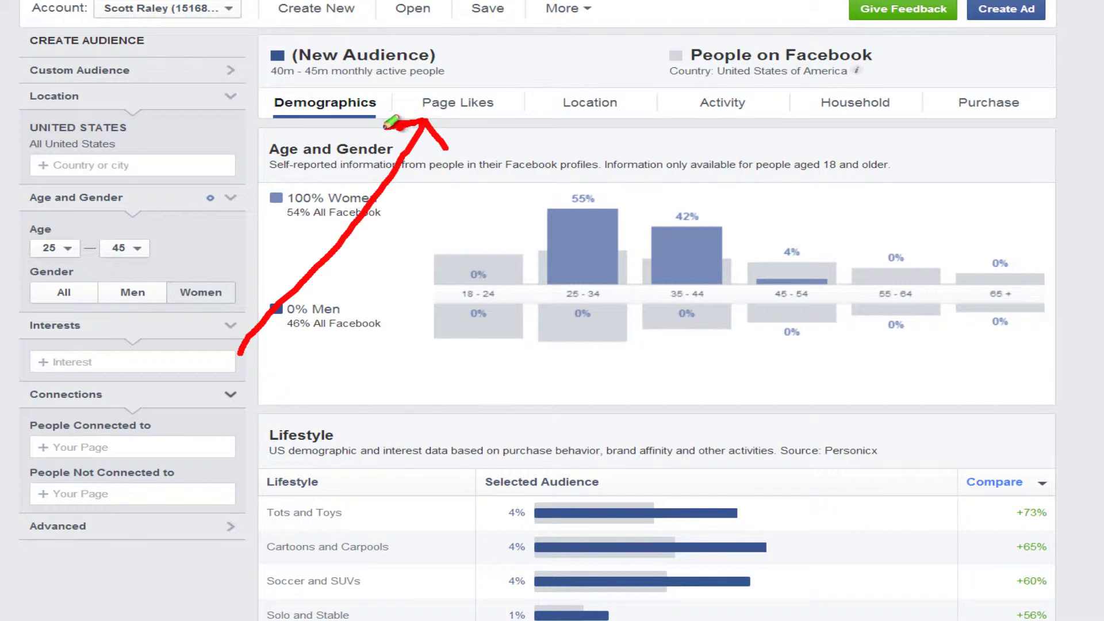
mouse_move(499, 78)
mouse_down()
mouse_move(393, 112)
mouse_move(486, 121)
mouse_move(542, 103)
mouse_move(459, 79)
mouse_up()
key(Escape)
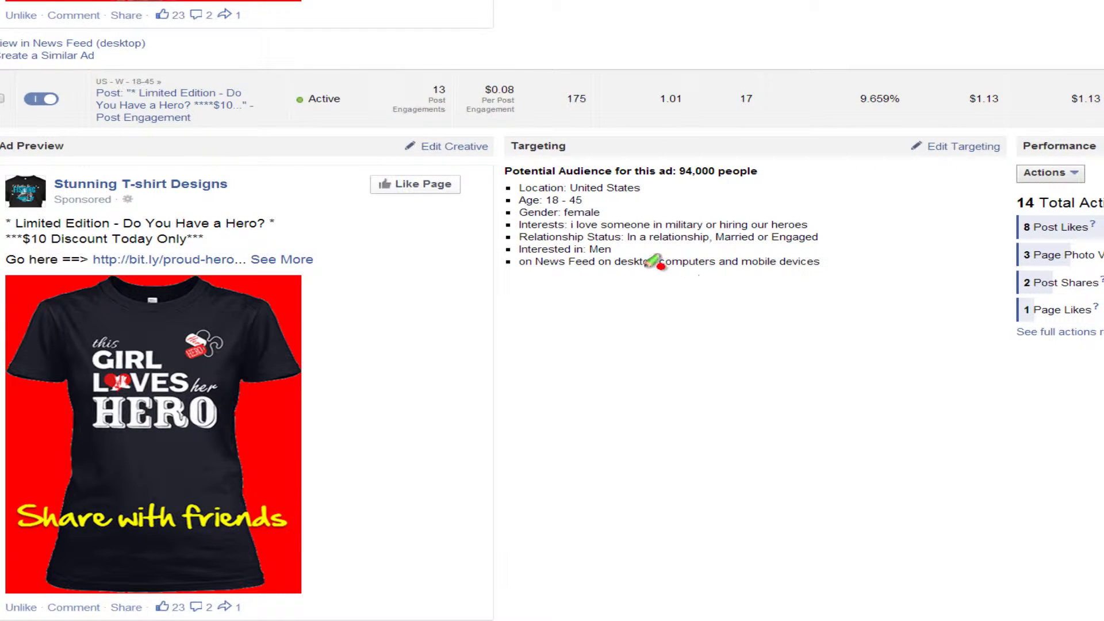
Underline the second ad's two targeted interests in red and clear the markup
drag(583, 232, 640, 235)
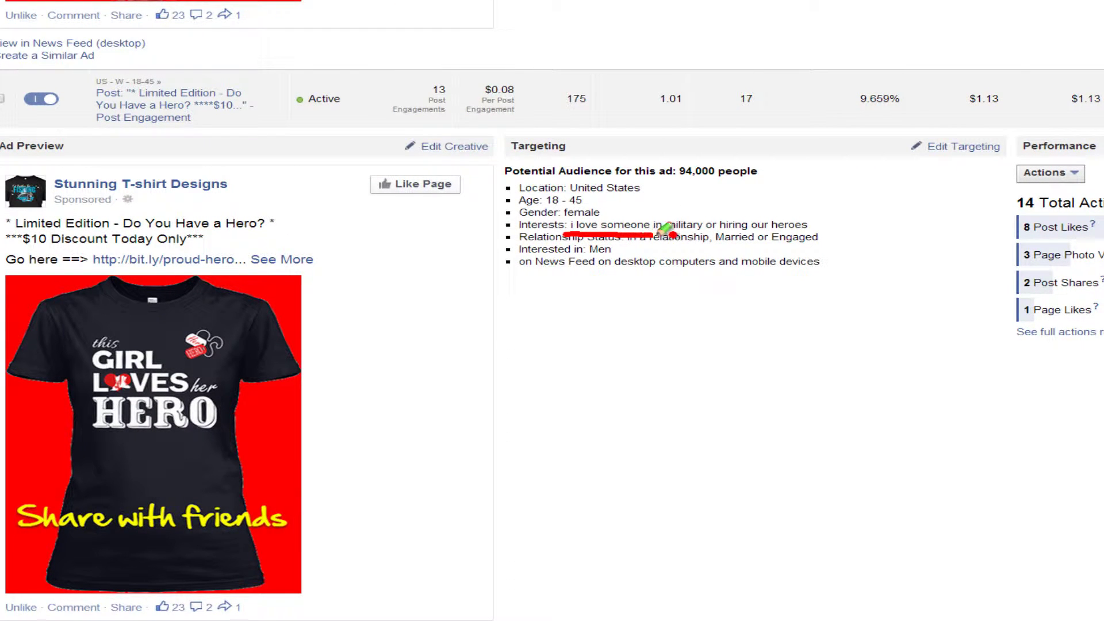
drag(716, 228, 770, 226)
key(Escape)
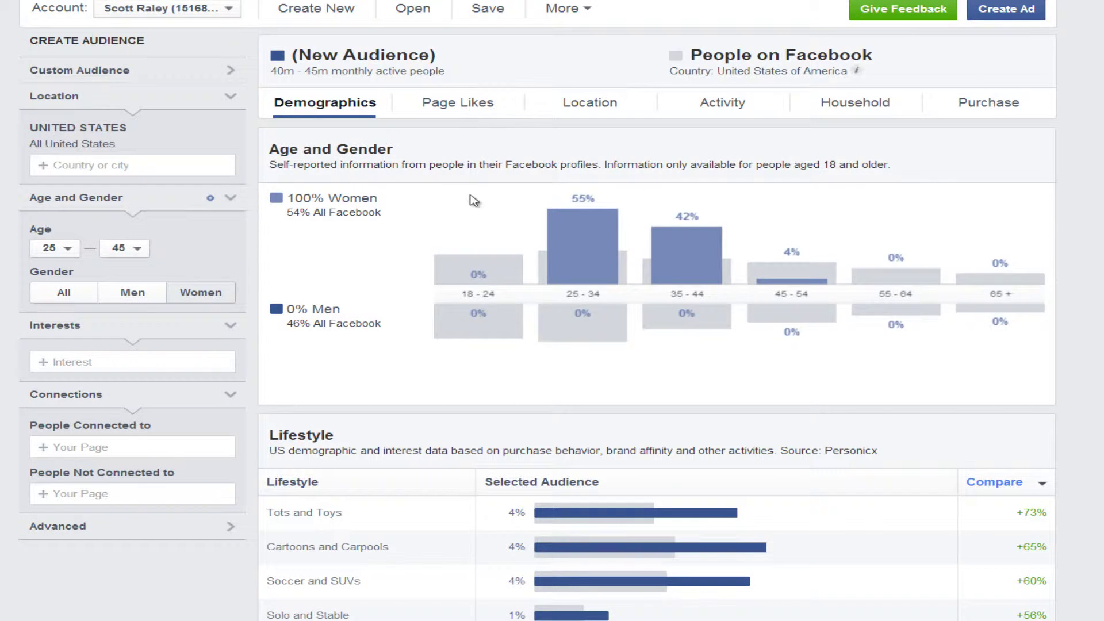
Open the new audience's Page Likes in Audience Insights and expand Top Categories to show all entries
scroll(249, 303, down, 1)
scroll(454, 115, up, 1)
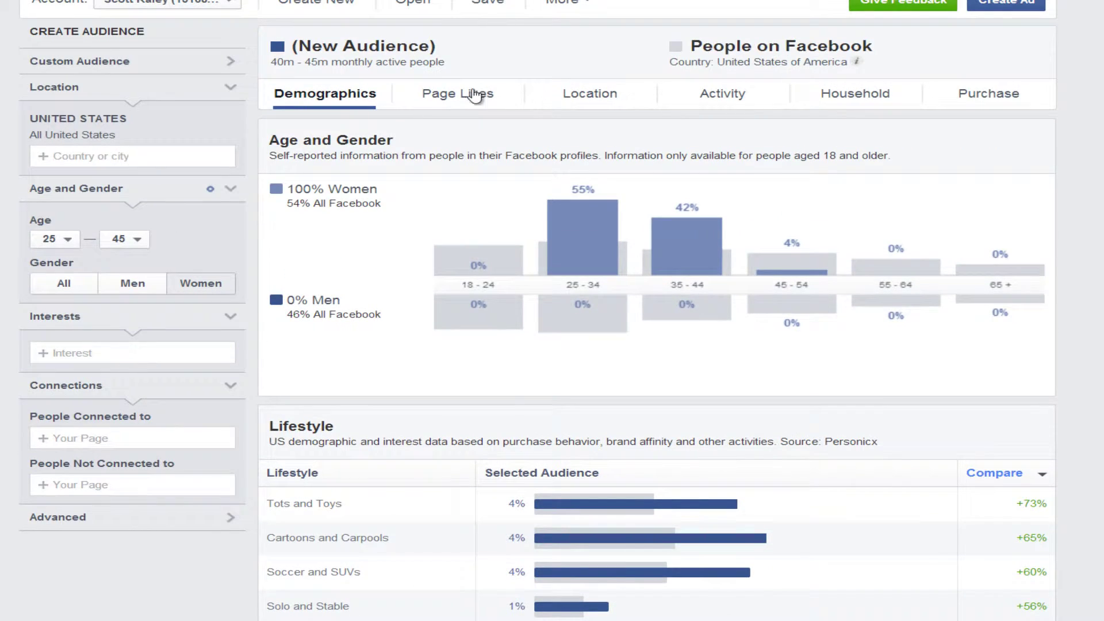
click(465, 102)
scroll(516, 197, down, 3)
scroll(512, 196, up, 2)
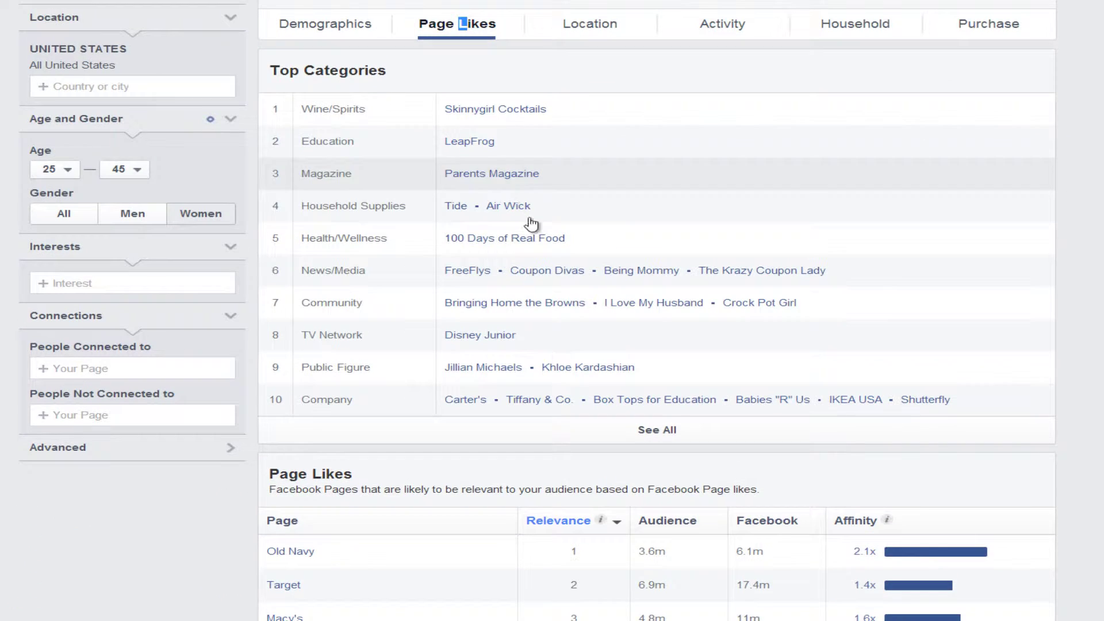
click(654, 431)
scroll(609, 258, down, 2)
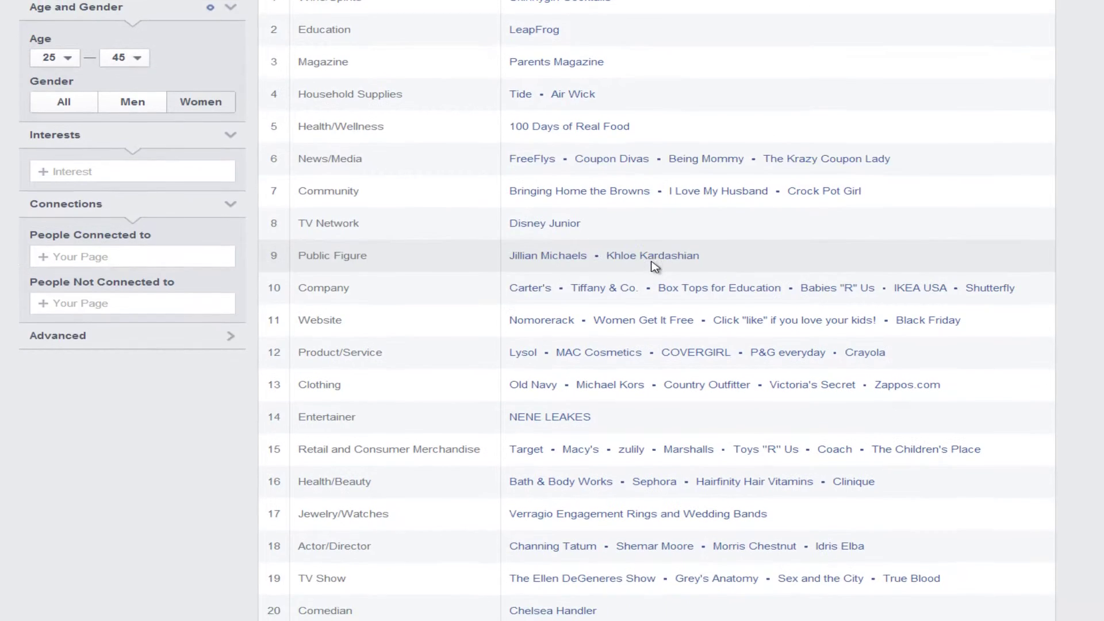
Examine the full list of top page categories for women aged 25 to 45 without any interest filter
scroll(583, 164, up, 1)
scroll(577, 92, down, 3)
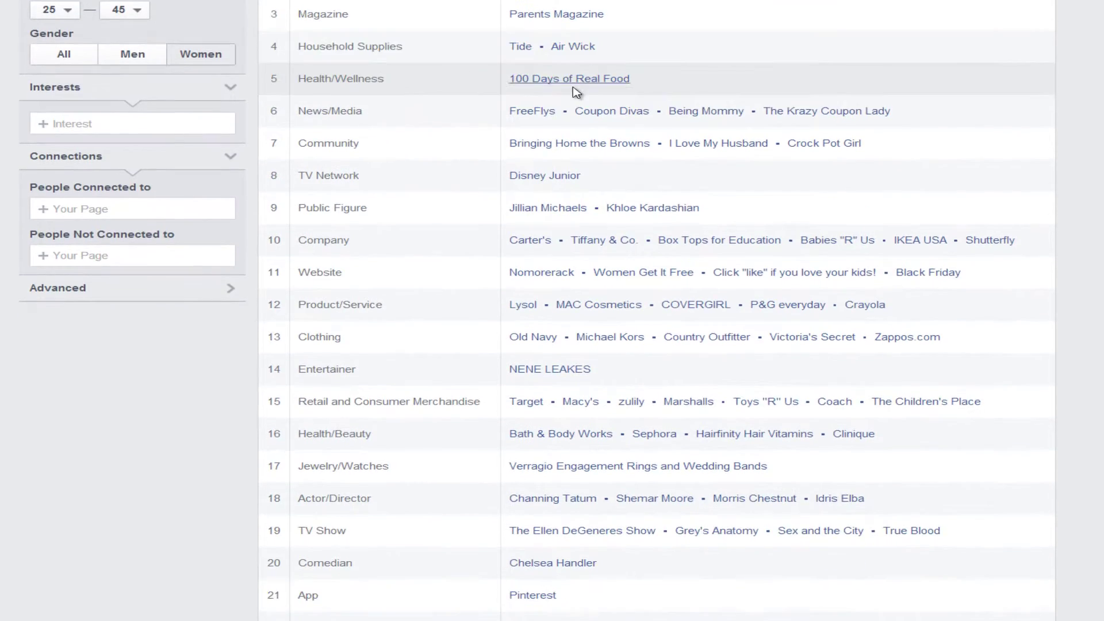
scroll(577, 92, down, 2)
scroll(576, 92, up, 4)
scroll(576, 92, down, 7)
scroll(577, 92, up, 8)
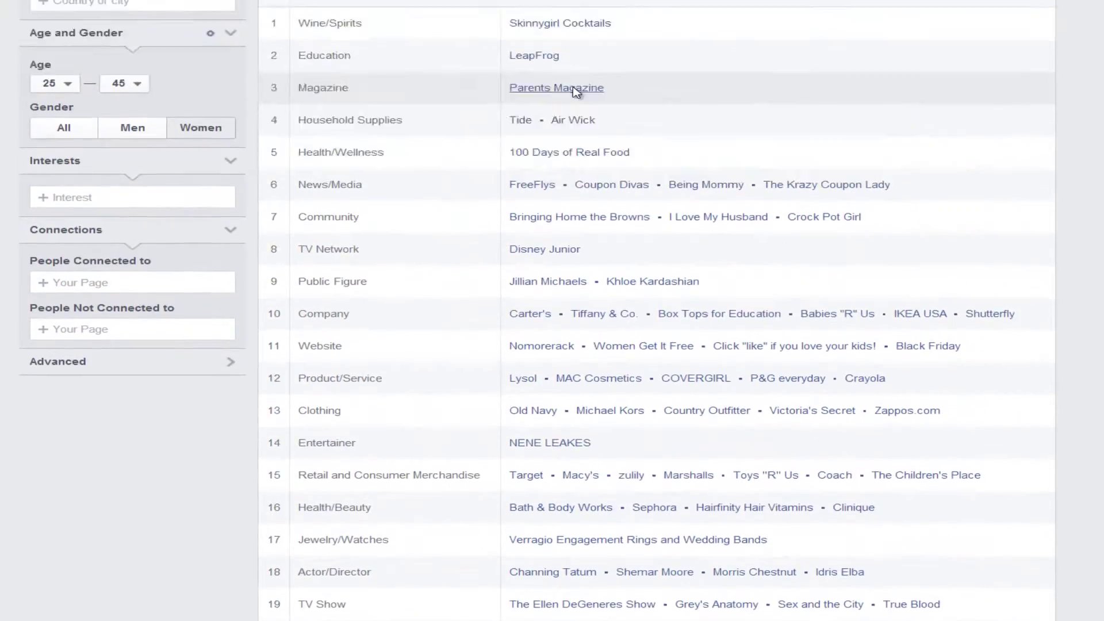
scroll(632, 351, up, 1)
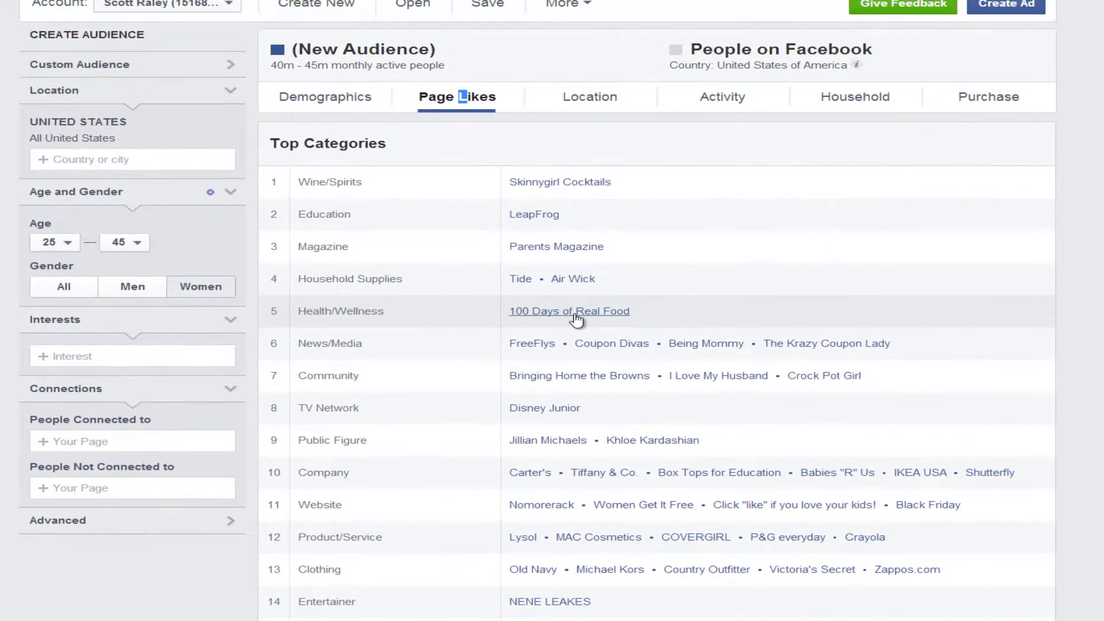
scroll(537, 300, down, 2)
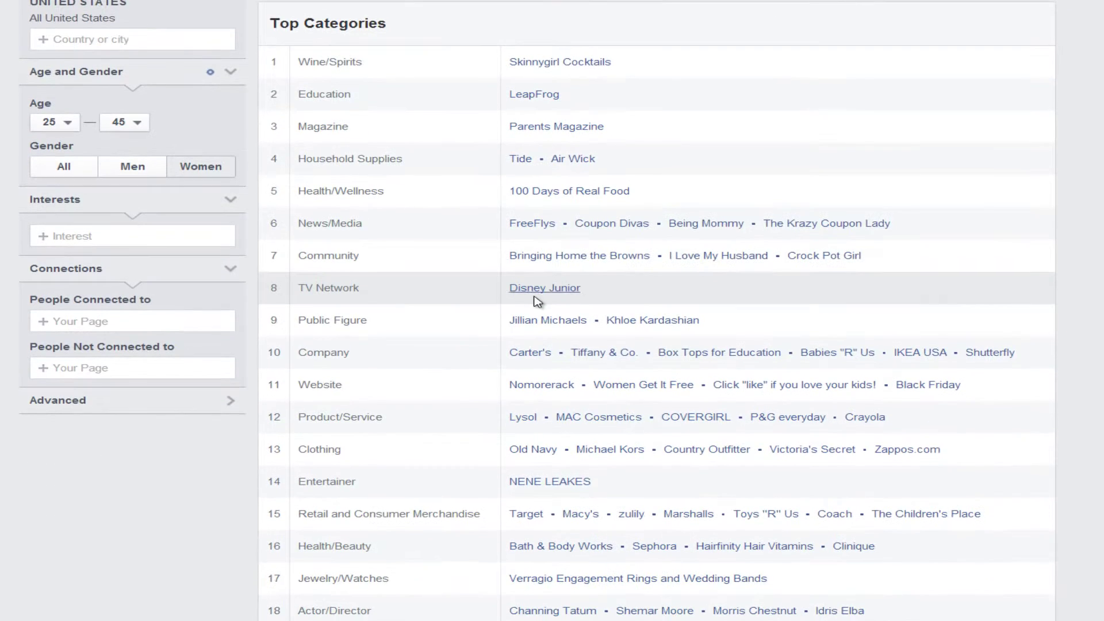
Add Military Wives as an interest for the audience and keep the full Top Categories list shown
click(163, 234)
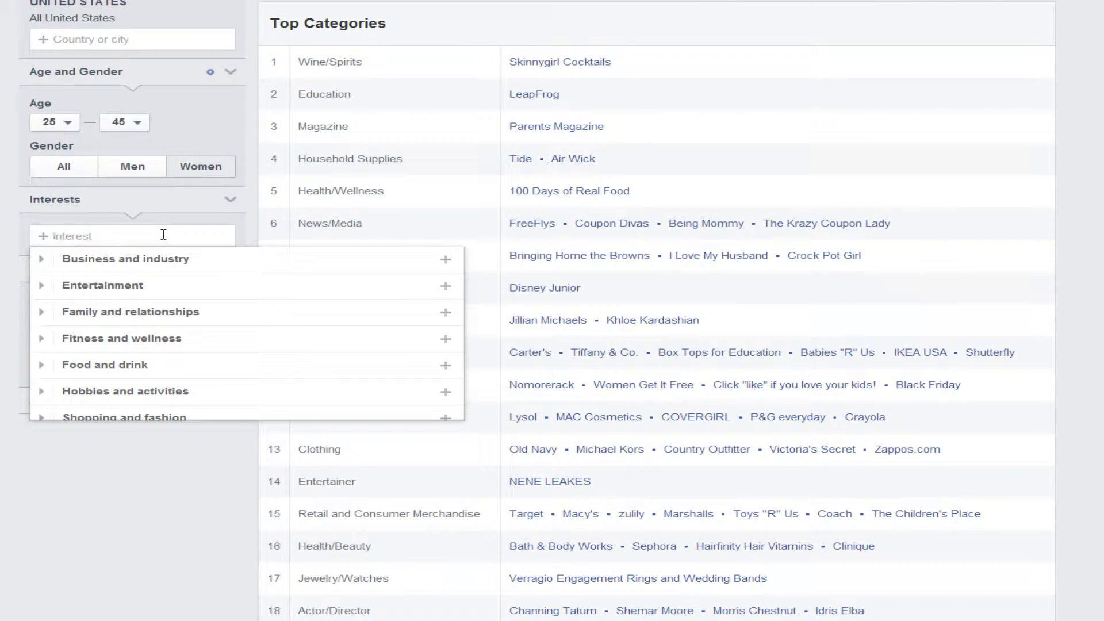
text(military wiv)
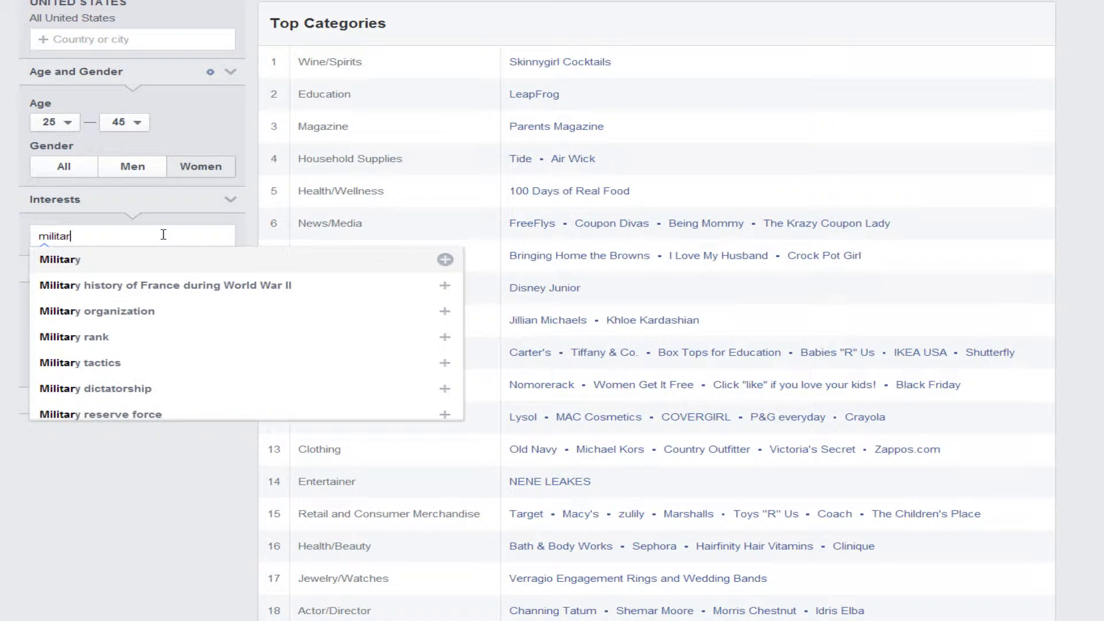
click(106, 260)
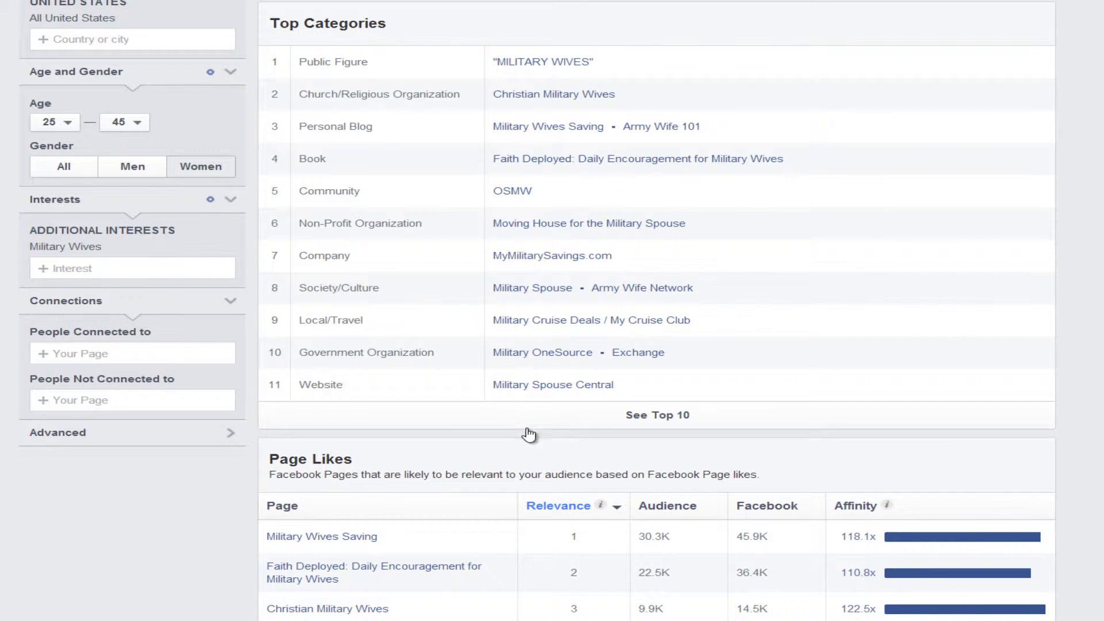
click(649, 383)
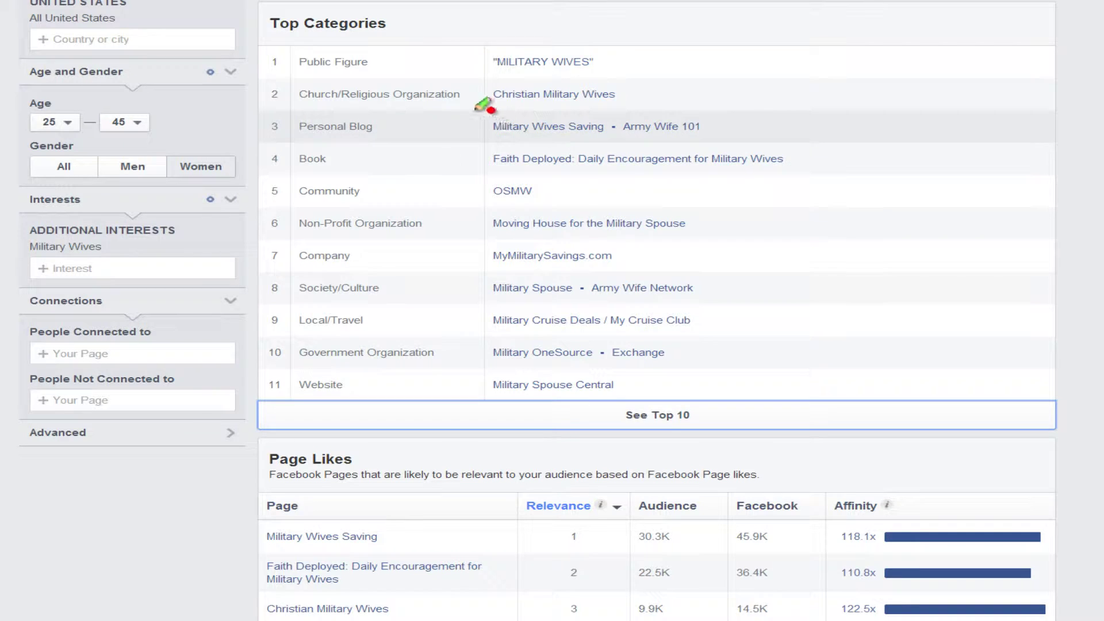
Underline "MILITARY WIVES", Military Wives Saving, Army Wife 101 and OSMW in red, and clear the markup
drag(488, 72, 558, 79)
drag(488, 141, 727, 143)
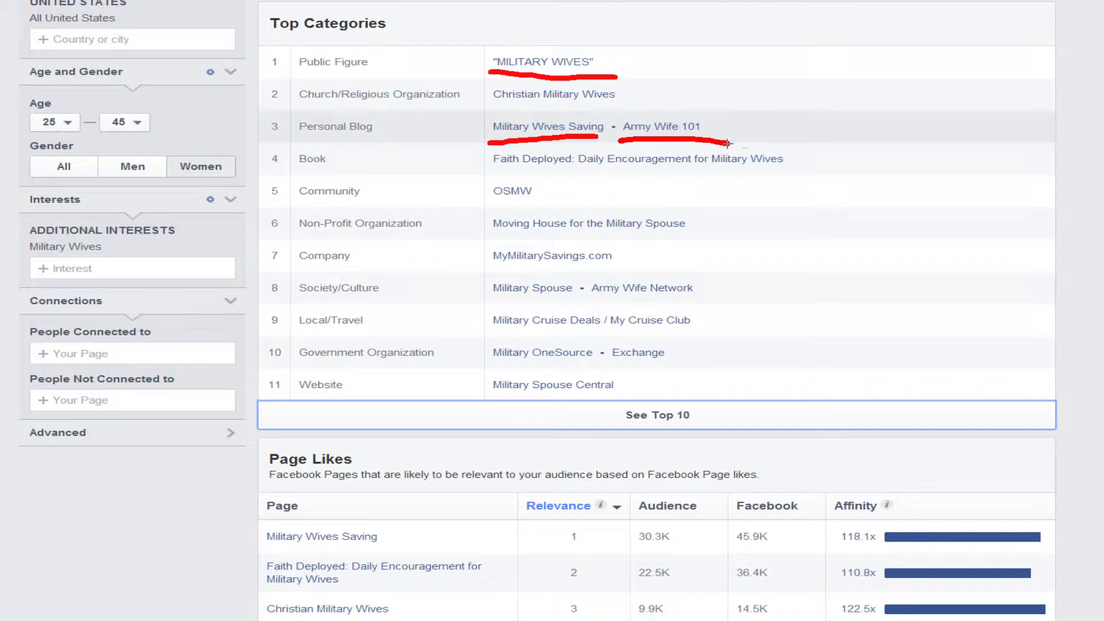
drag(495, 202, 560, 206)
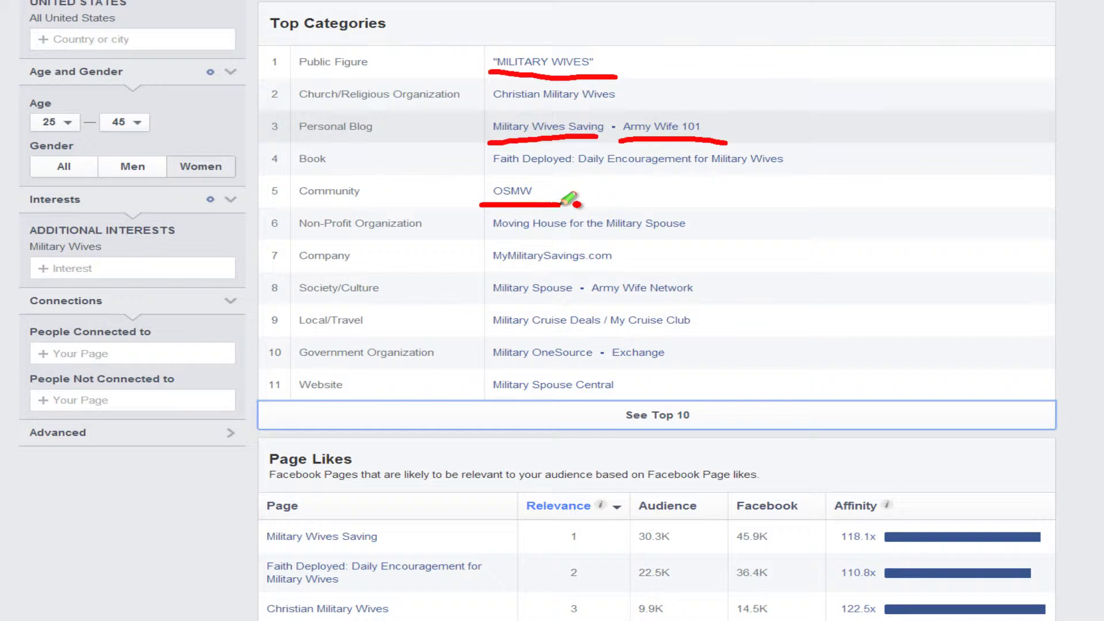
key(Escape)
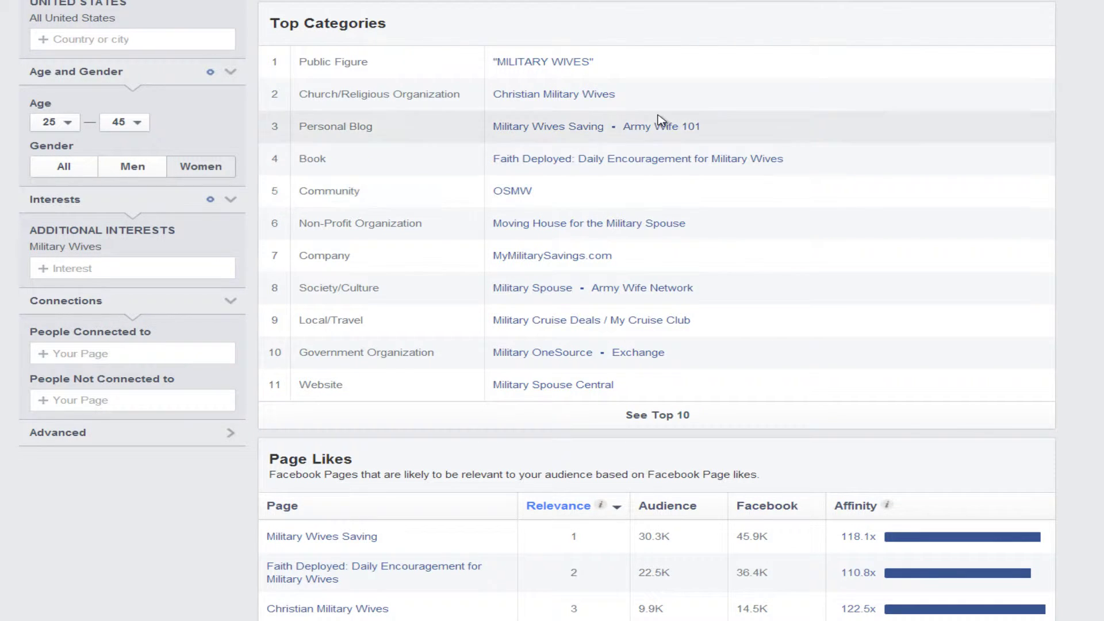
Open the Army Wife 101 and OSMW Facebook pages, look through them, and highlight the Army Wife 101 page name
click(644, 126)
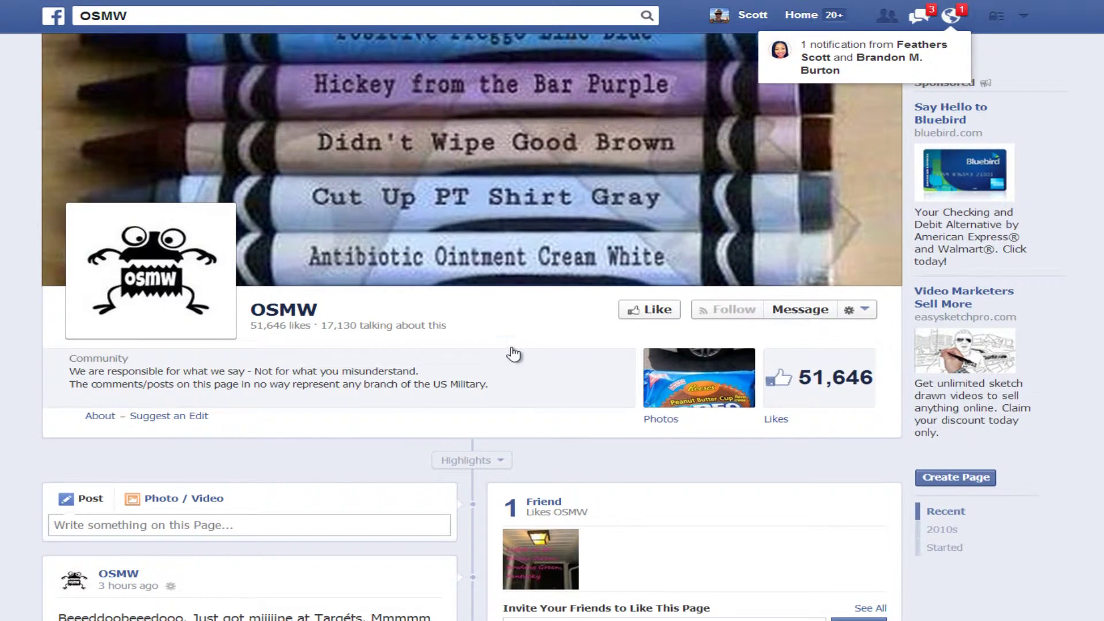
scroll(514, 353, down, 2)
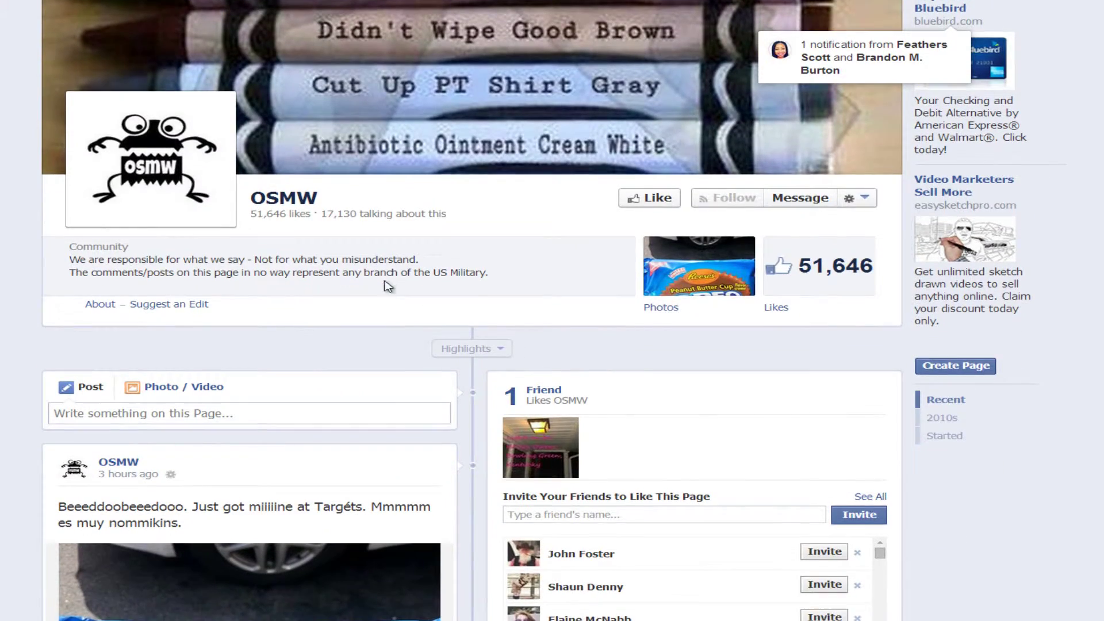
scroll(386, 287, down, 15)
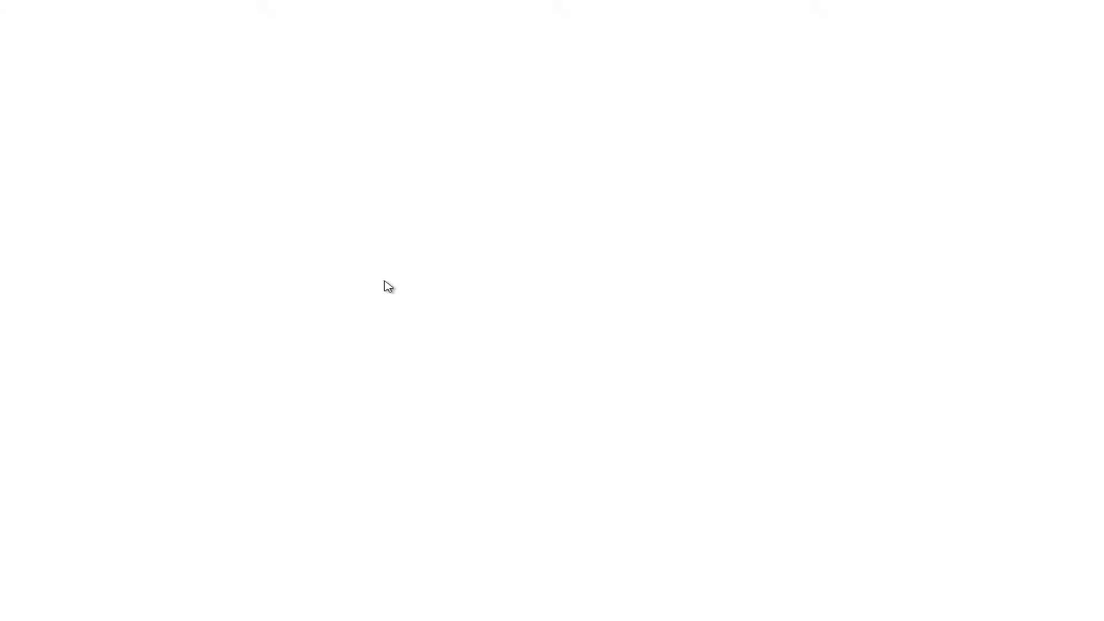
scroll(386, 286, down, 7)
scroll(386, 286, up, 7)
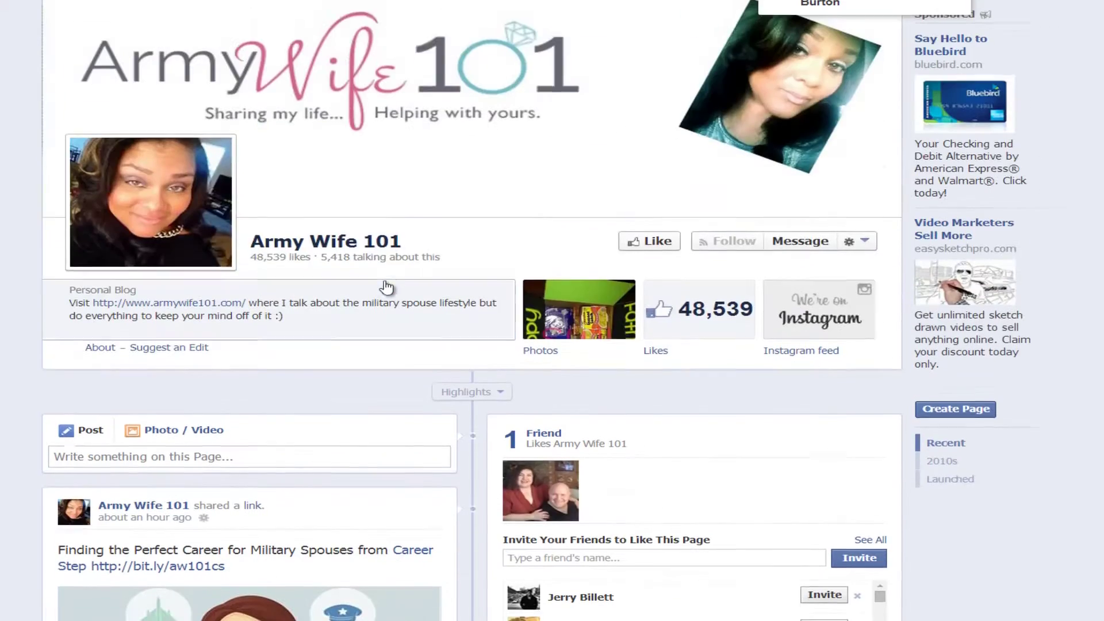
drag(419, 246, 260, 245)
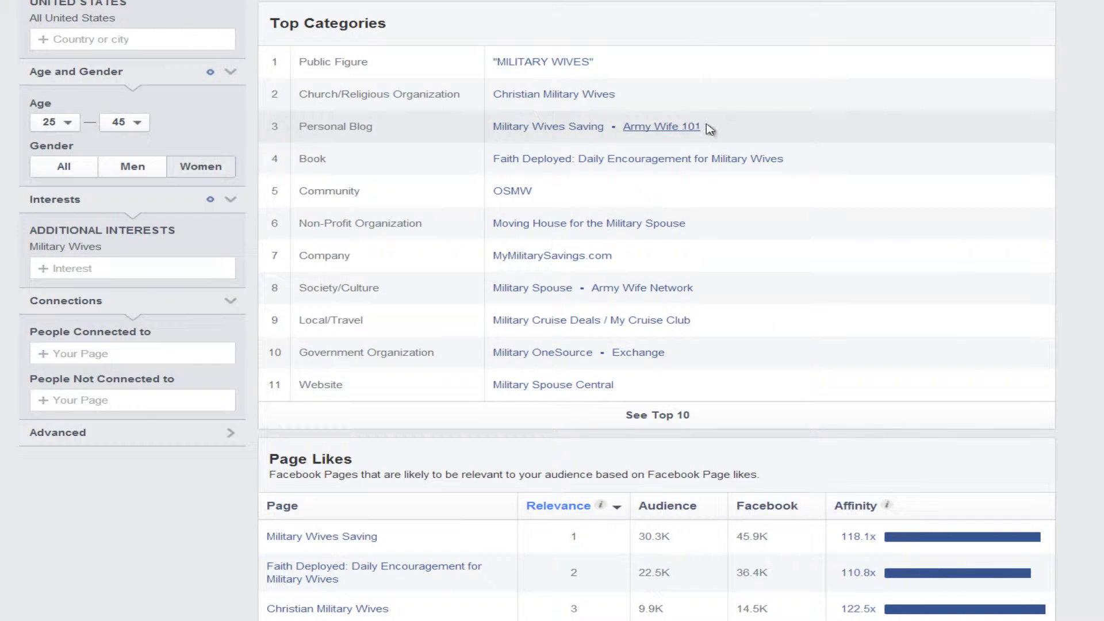
Back in Audience Insights, mark Army Wife 101 in red and add "army wife 101" as an additional interest
mouse_move(657, 132)
mouse_down()
mouse_move(629, 132)
mouse_move(680, 138)
mouse_up()
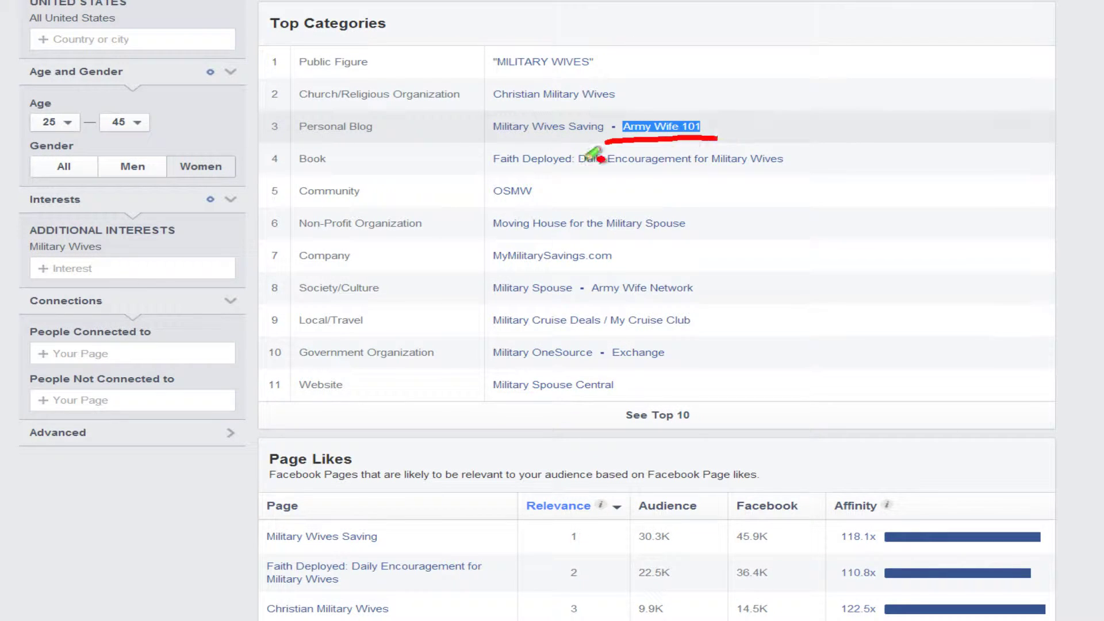
mouse_move(520, 133)
mouse_down()
mouse_move(362, 208)
mouse_move(196, 238)
mouse_move(110, 268)
mouse_up()
click(55, 269)
text(army wife 101)
key(Return)
click(21, 266)
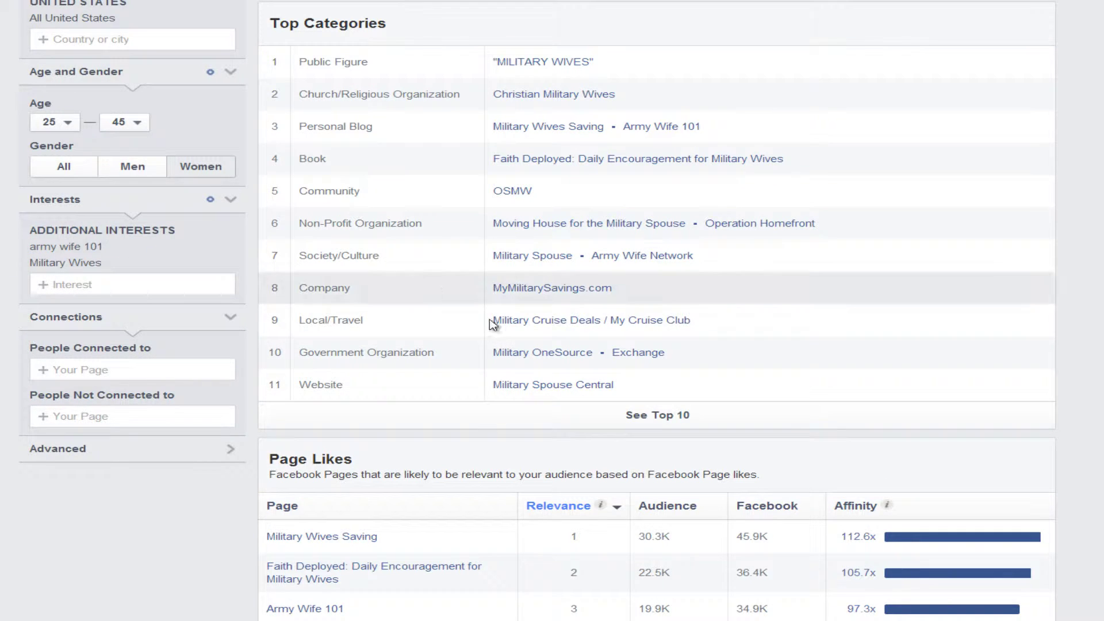
Collapse Top Categories to the top 10, expand it again, and review the related pages
click(699, 416)
scroll(817, 322, down, 2)
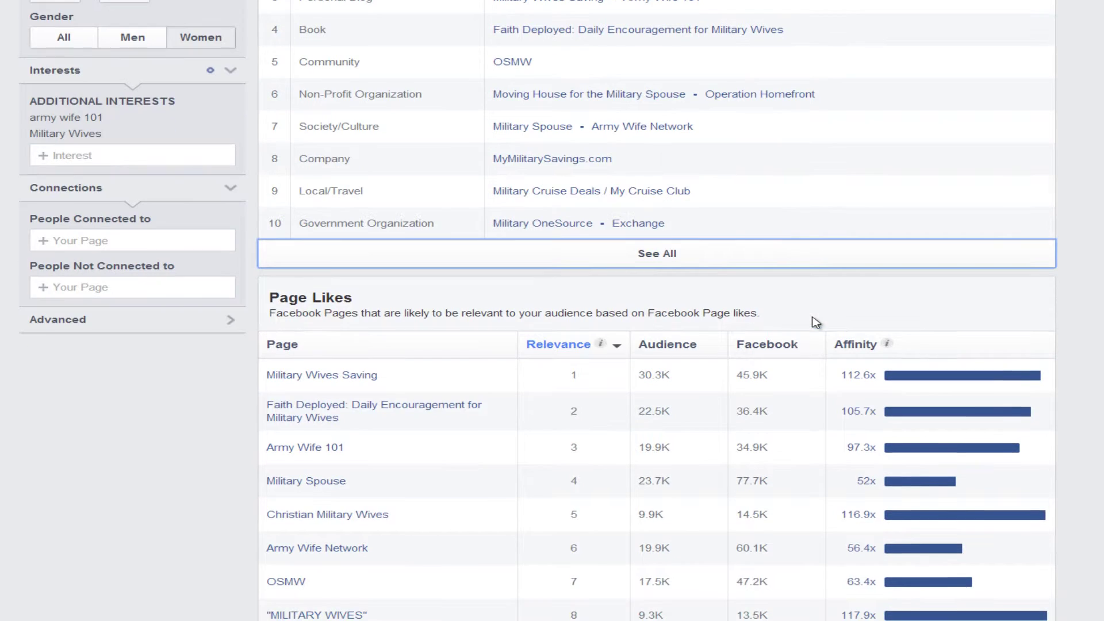
click(711, 264)
scroll(729, 284, up, 5)
scroll(751, 296, down, 3)
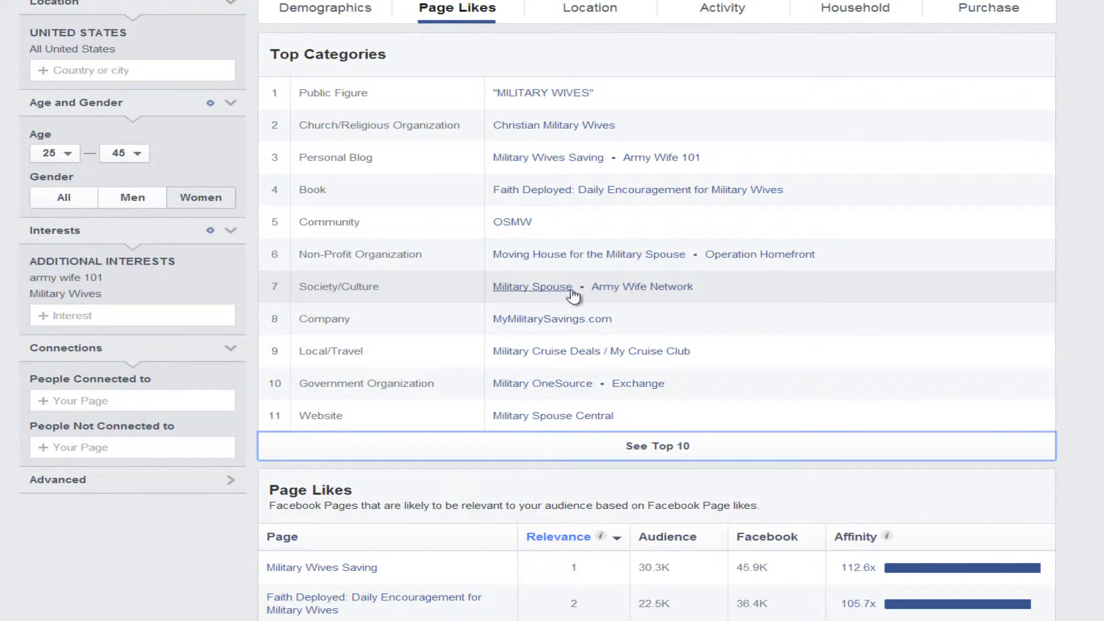
scroll(584, 313, down, 1)
scroll(584, 310, up, 1)
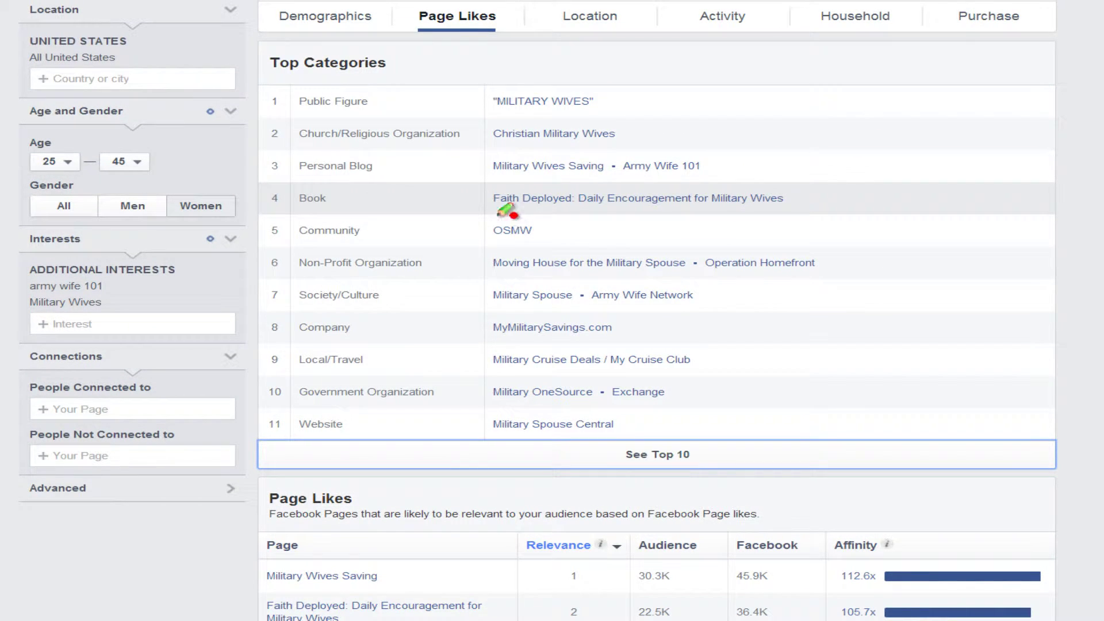
Underline the Book category and its title in red, clear the markup, and briefly highlight the book title
drag(287, 212, 356, 215)
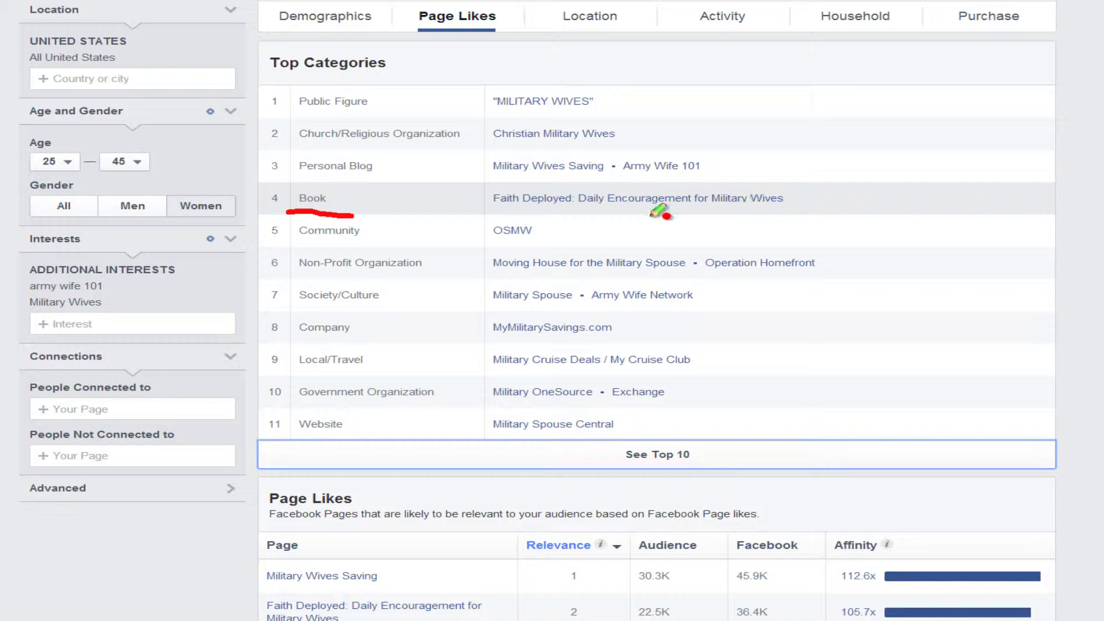
drag(570, 208, 713, 208)
key(Escape)
drag(803, 210, 490, 203)
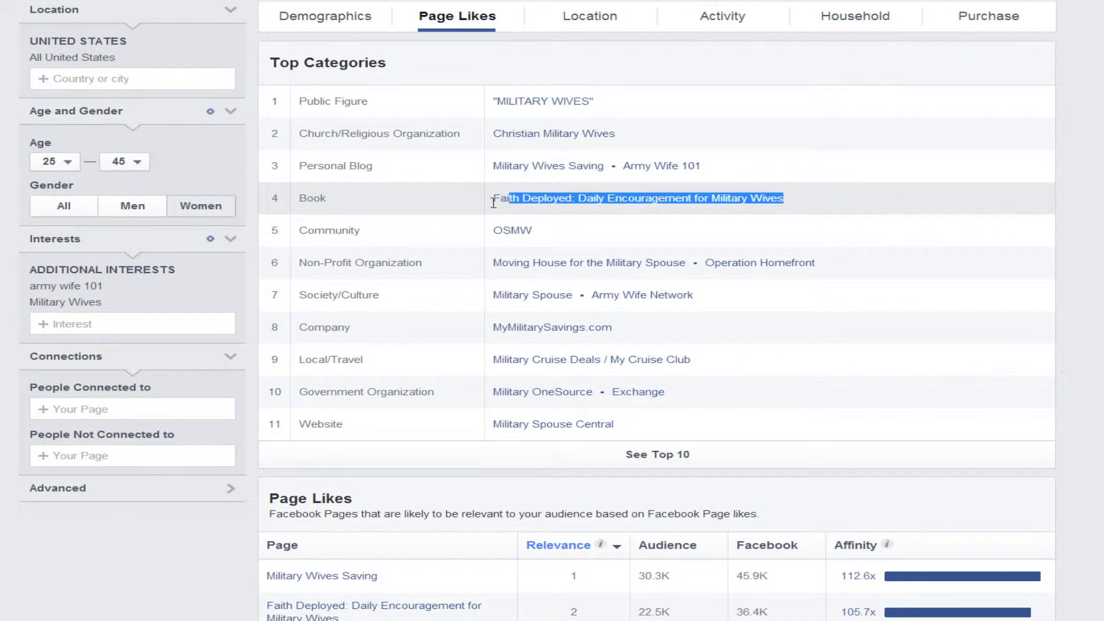
click(646, 222)
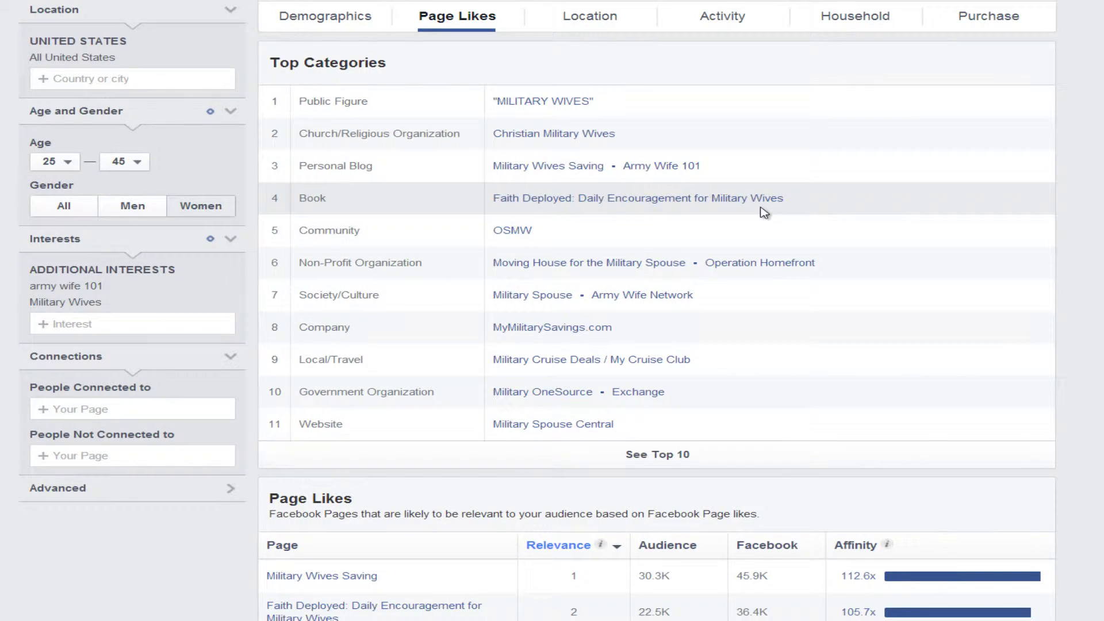
Copy Army Wife Network from the Society/Culture category and add it as an additional interest for the audience
scroll(765, 212, down, 1)
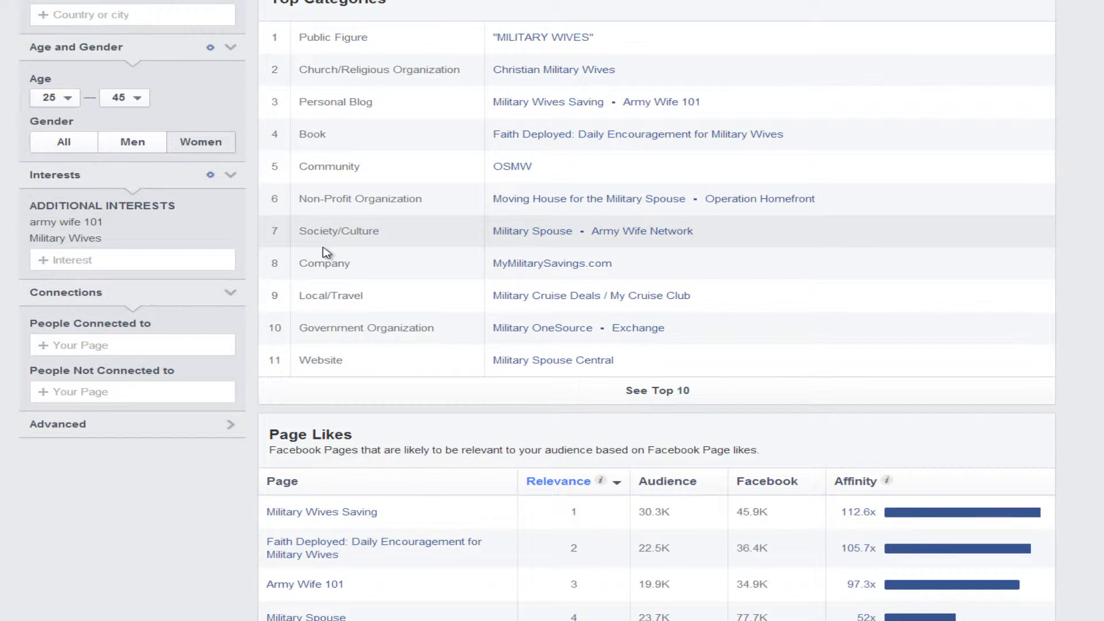
scroll(324, 254, down, 1)
scroll(493, 112, up, 1)
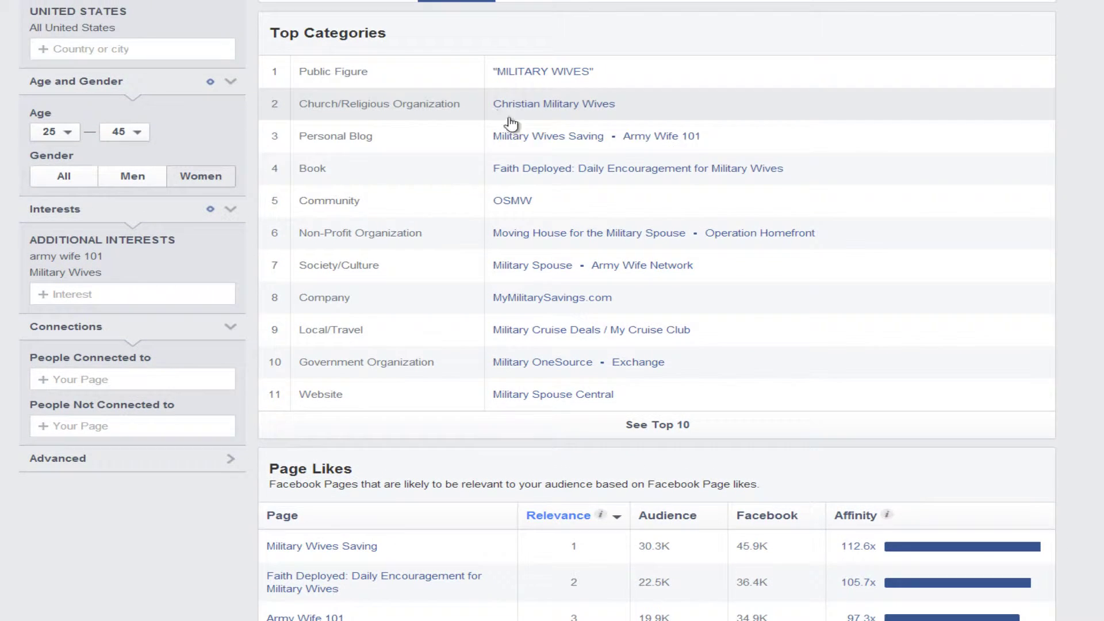
scroll(662, 259, down, 1)
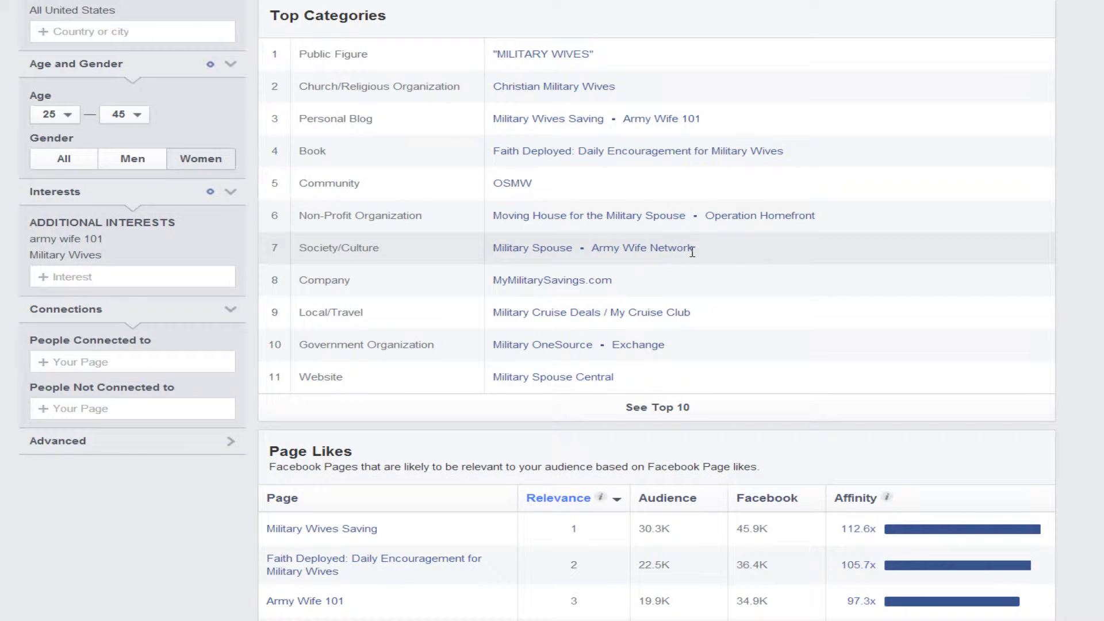
drag(692, 252, 593, 253)
key(ctrl+c)
click(180, 277)
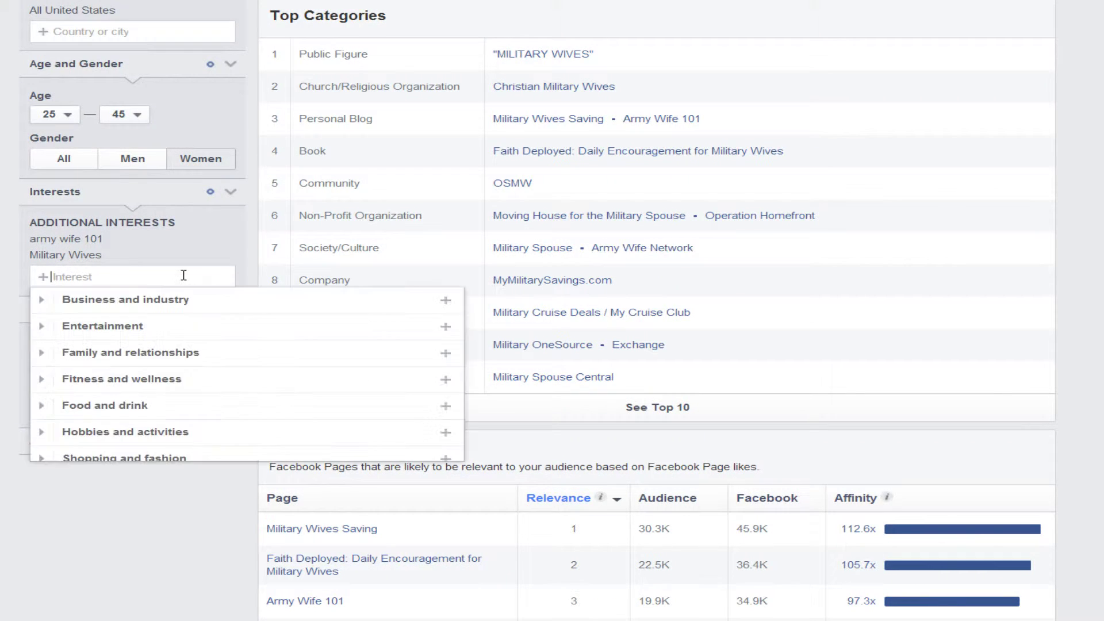
key(ctrl+v)
key(Return)
key(Escape)
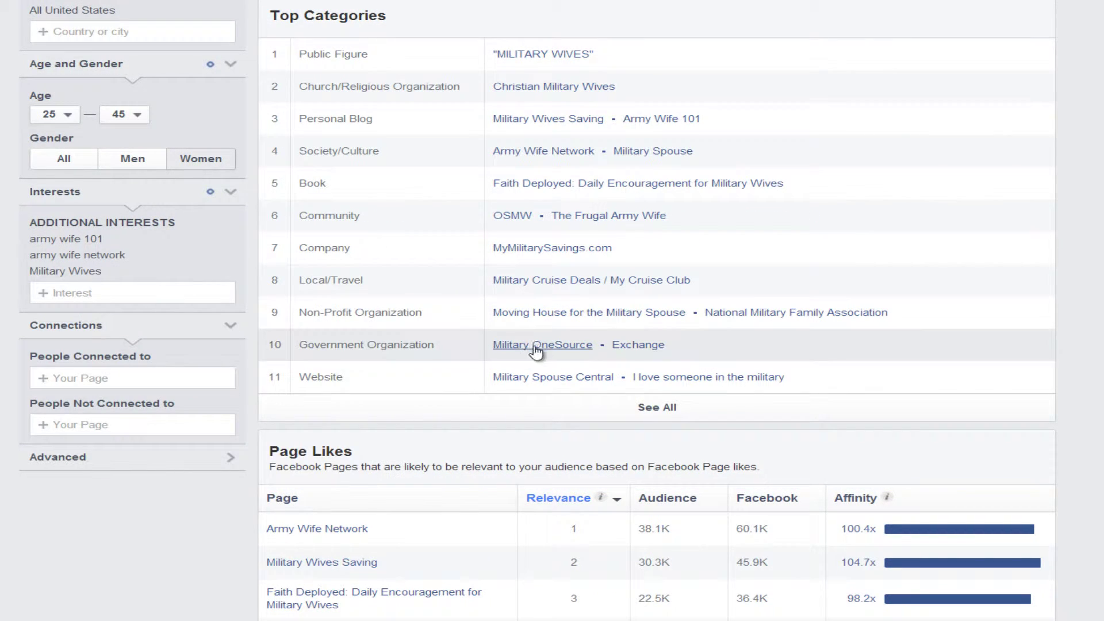
scroll(624, 389, down, 1)
scroll(625, 389, up, 1)
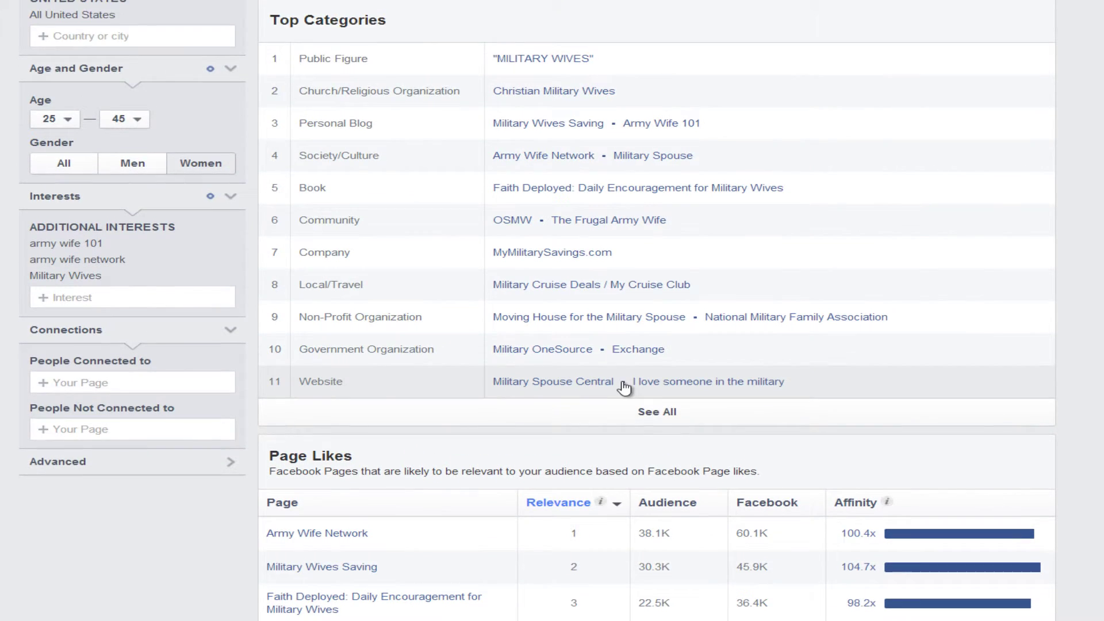
In the Page Likes table, underline Army Wife Network, Army Wife 101 and Military Spouse in red, mark relevance ranks 1 and 2, and clear the markup
scroll(625, 388, down, 4)
scroll(626, 388, down, 5)
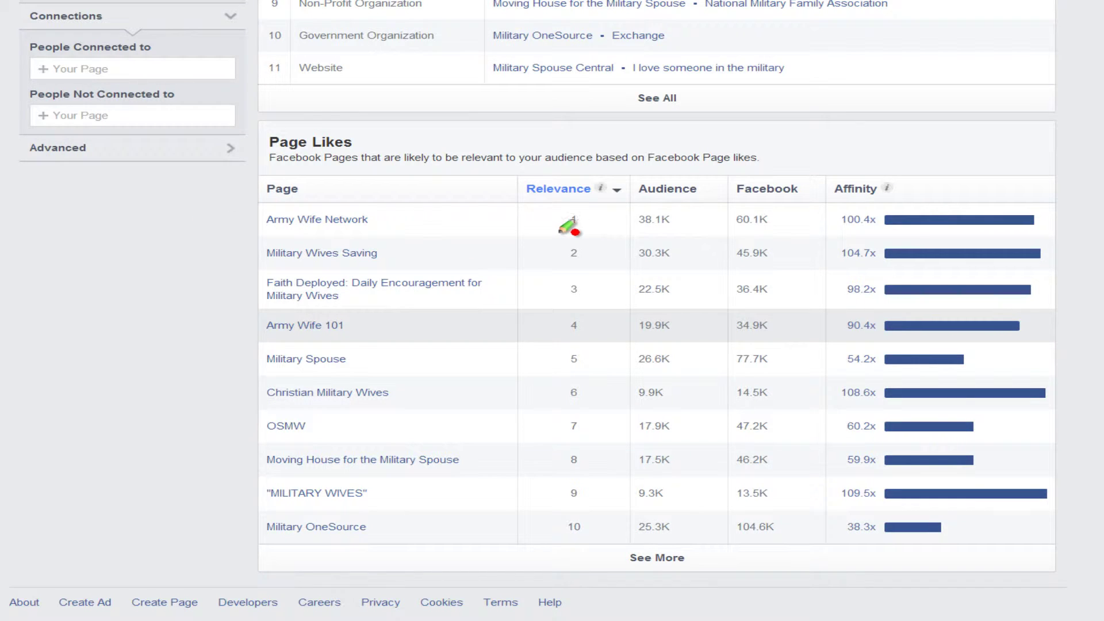
drag(393, 236, 262, 236)
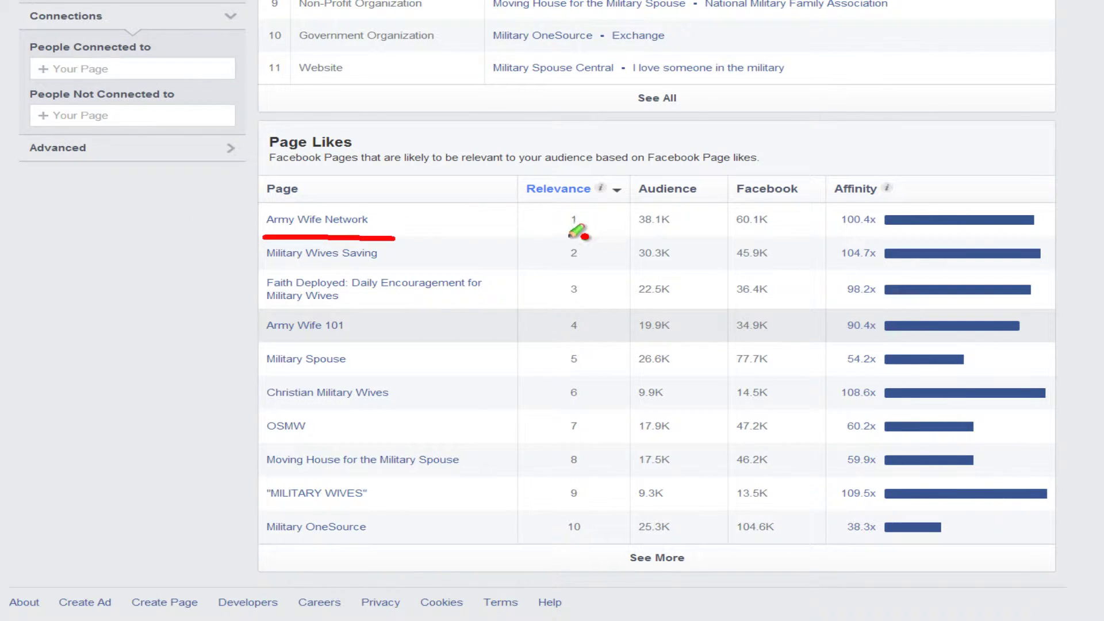
drag(556, 210, 557, 263)
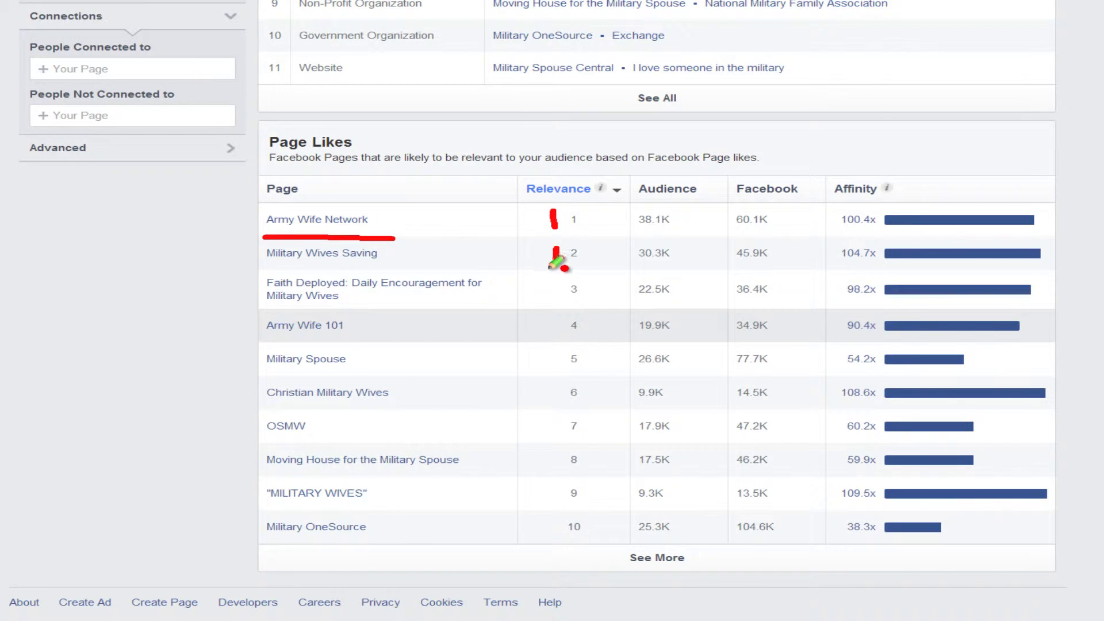
drag(356, 346, 286, 343)
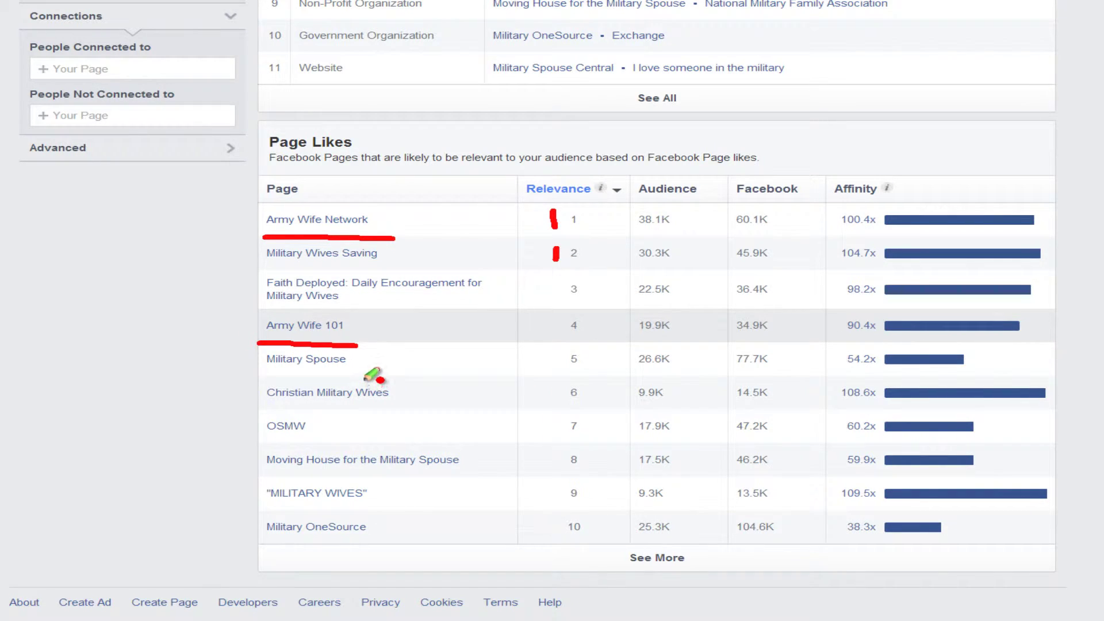
drag(366, 380, 251, 377)
key(Escape)
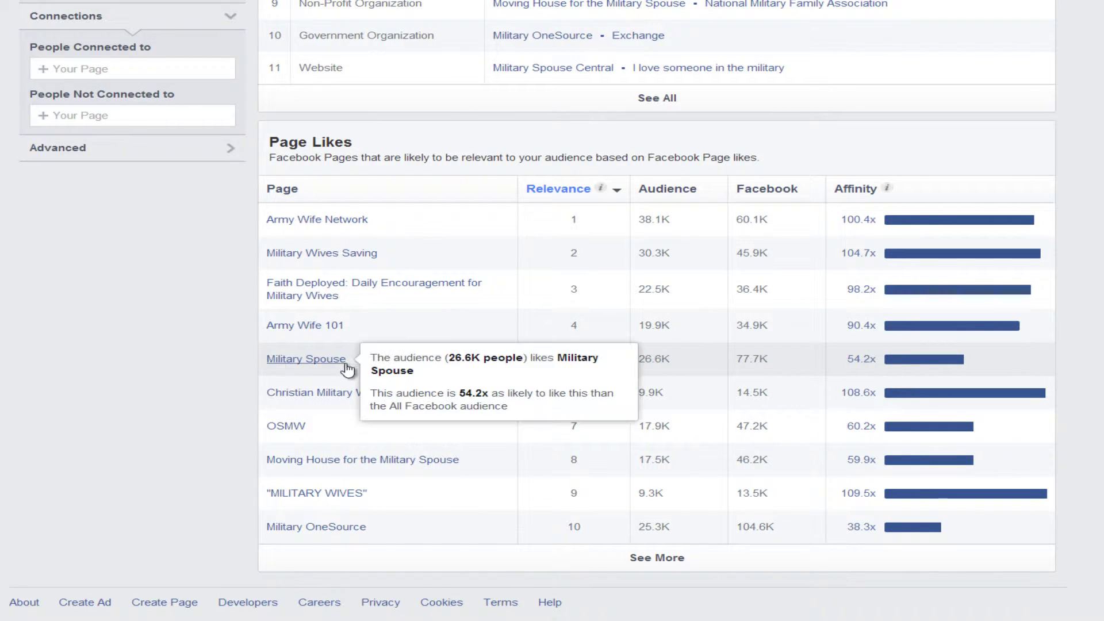
Copy Military Spouse from the Page Likes table and add it as an additional interest for the audience
drag(345, 361, 287, 361)
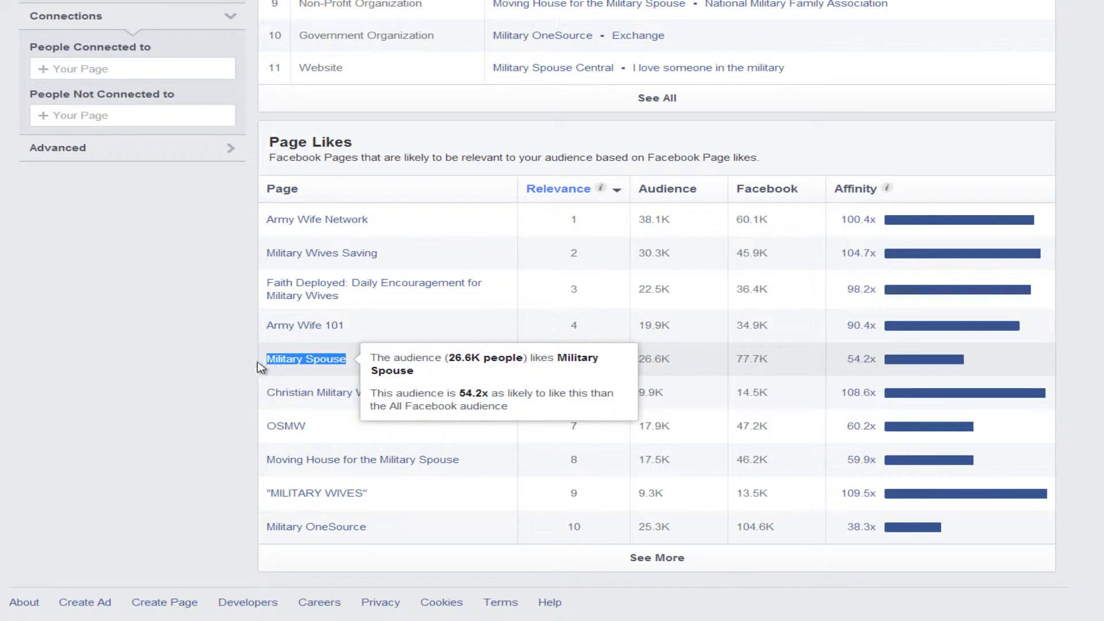
click(181, 349)
scroll(173, 322, up, 4)
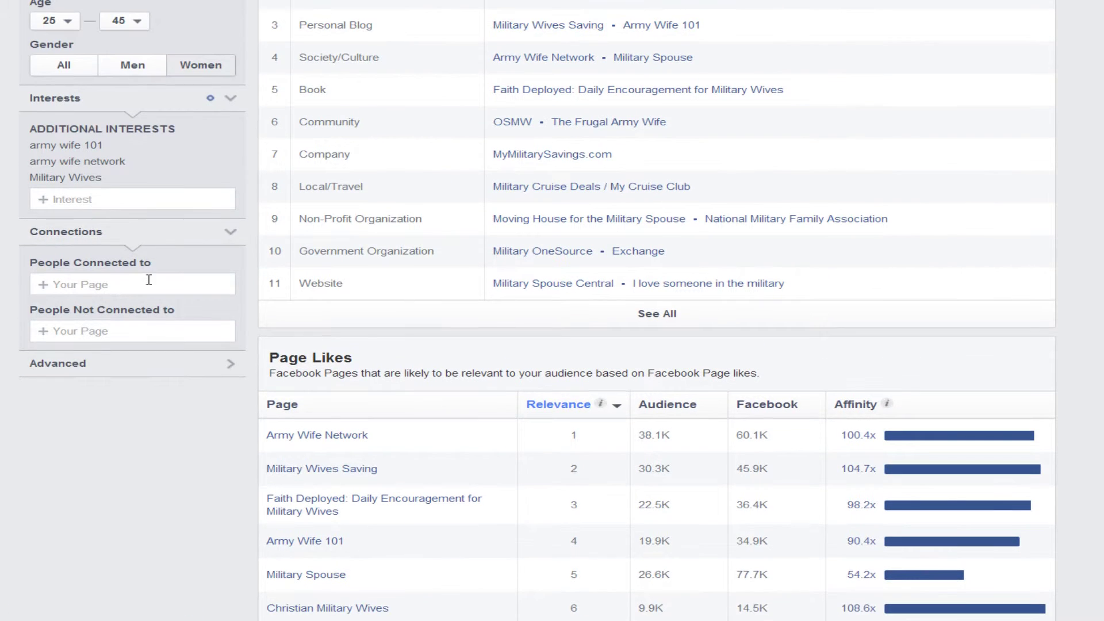
click(104, 199)
key(ctrl+v)
key(Return)
click(3, 202)
Expand the Page Likes table beyond the top 10 and review the additional related pages
scroll(3, 201, down, 4)
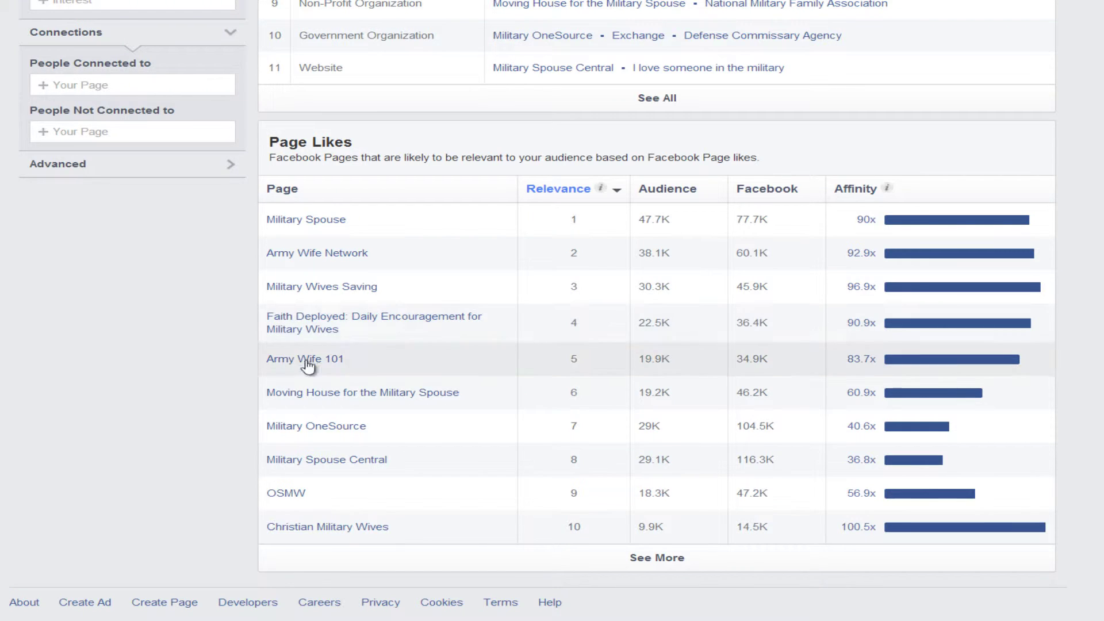
click(574, 570)
scroll(583, 493, down, 5)
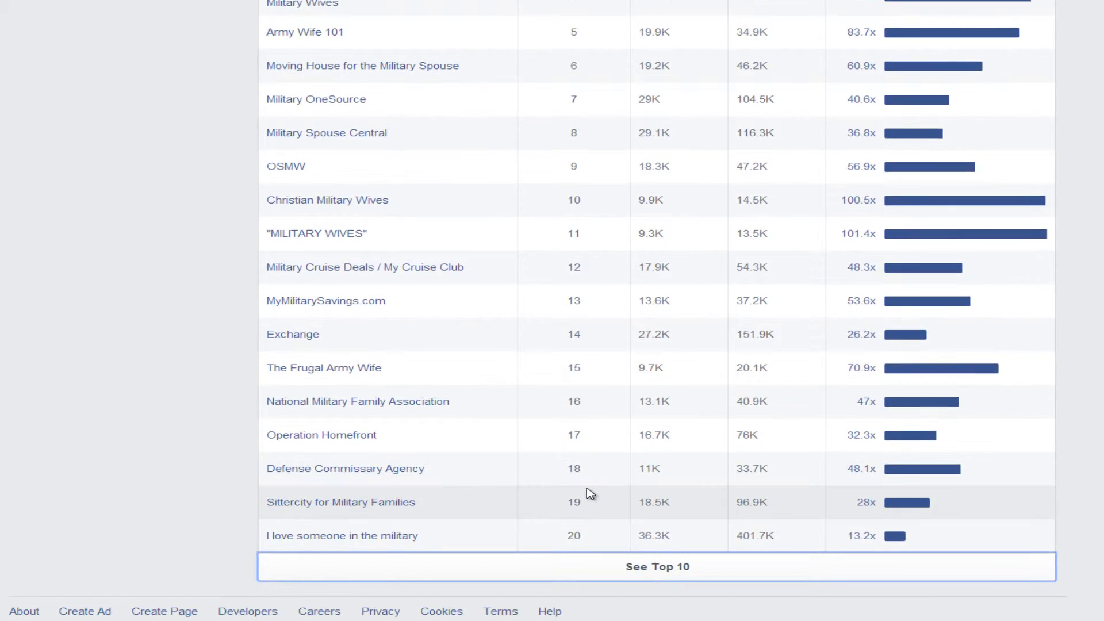
scroll(590, 492, up, 4)
scroll(589, 492, up, 3)
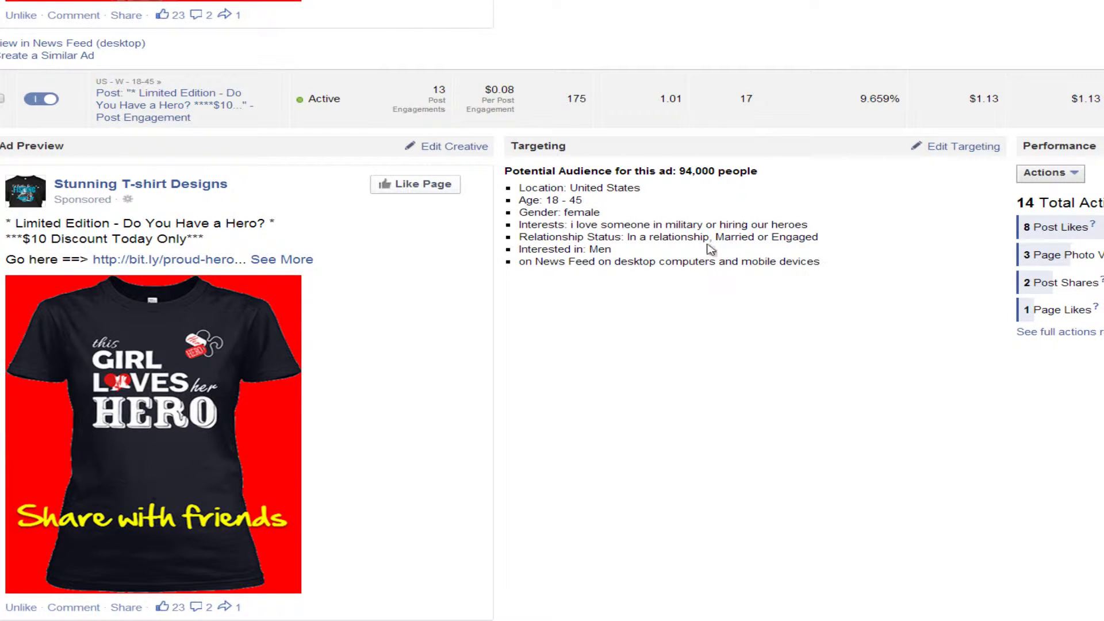
Highlight the two interests in the T-shirt ad's targeting and open the Hiring Our Heroes Facebook page in a new tab
drag(702, 224, 575, 226)
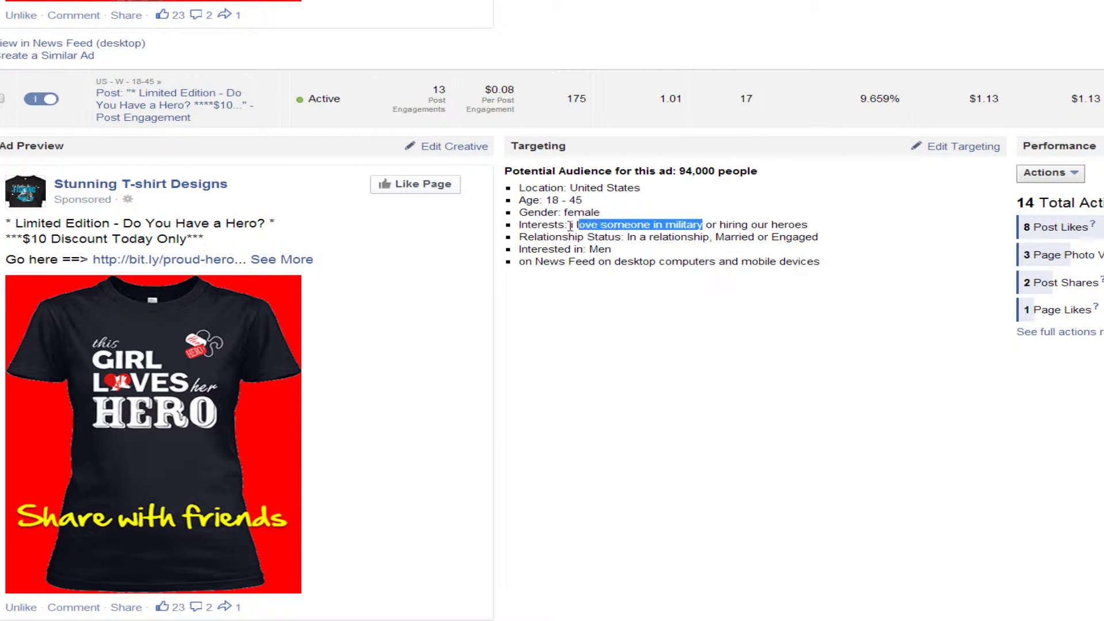
drag(821, 229, 729, 224)
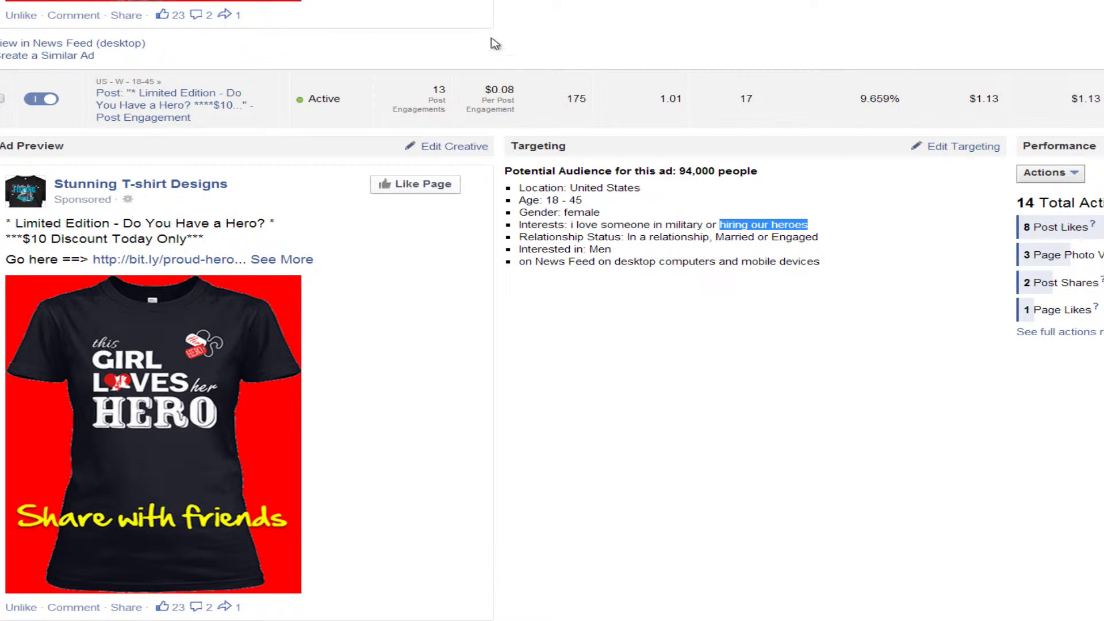
key(ctrl+t)
text(facebook.com)
key(Return)
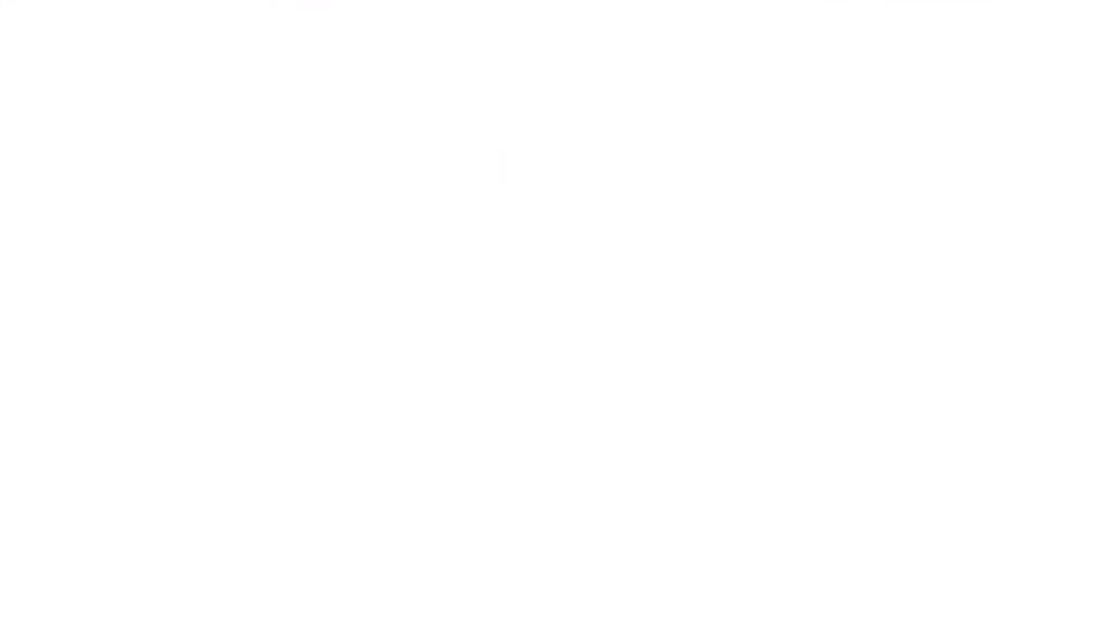
text(hiring our heroes)
key(Return)
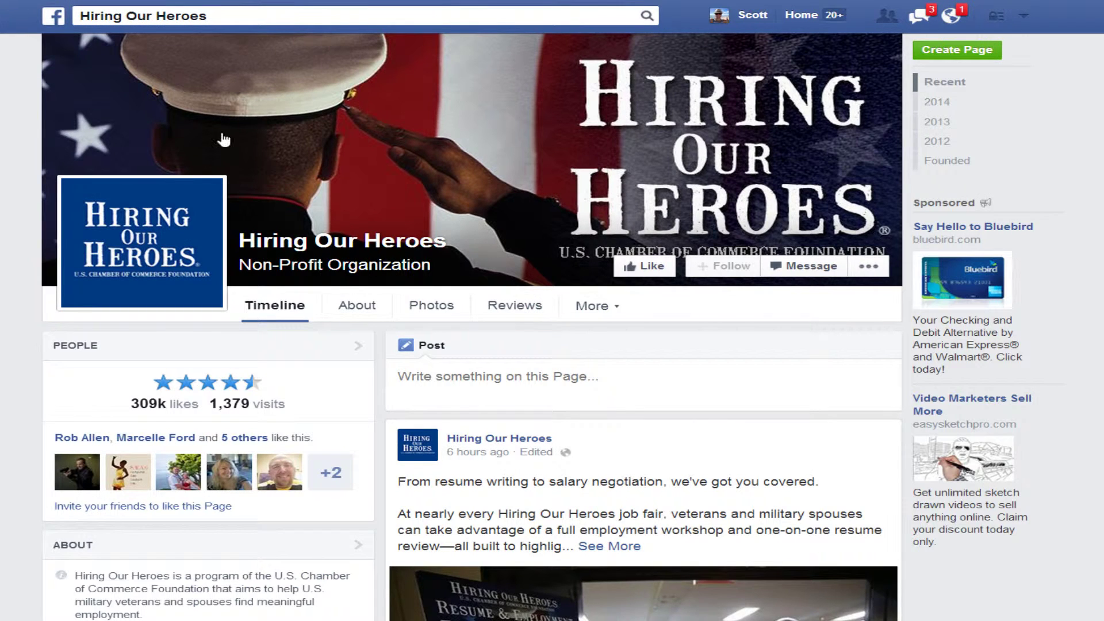
Examine the posts, photos and reviews on the Hiring Our Heroes page to judge its audience
scroll(406, 278, down, 8)
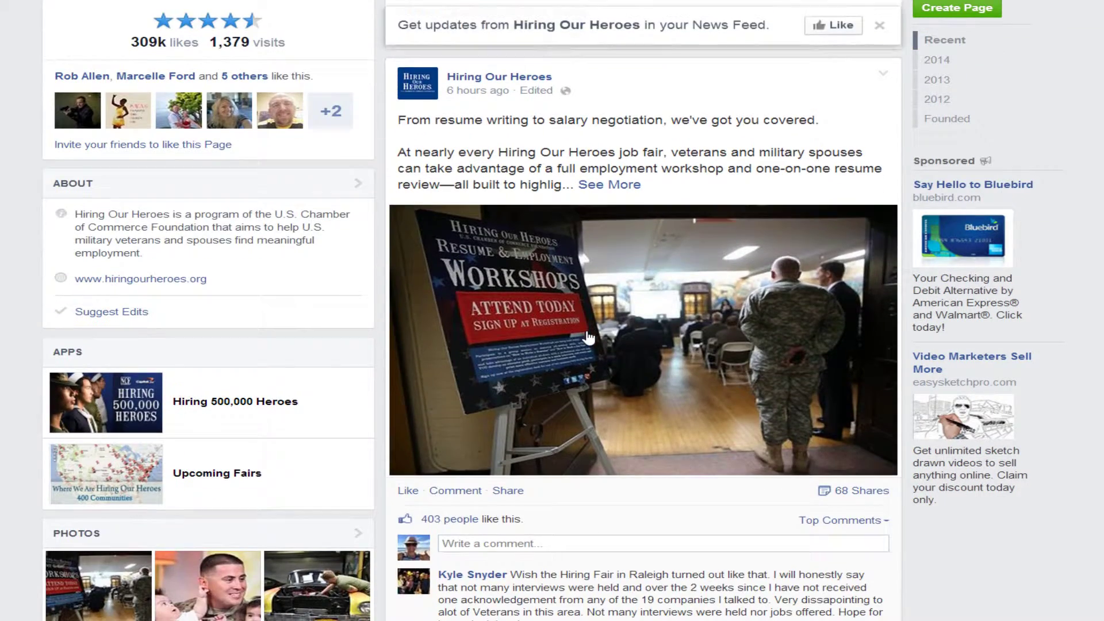
scroll(590, 338, up, 3)
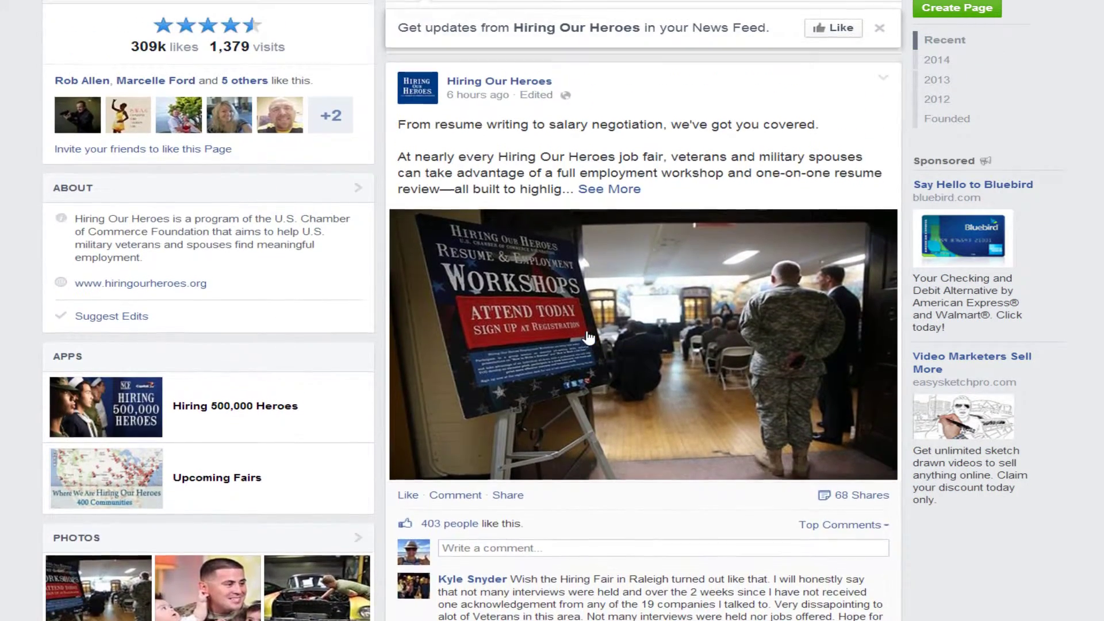
scroll(590, 338, down, 1)
scroll(589, 338, down, 15)
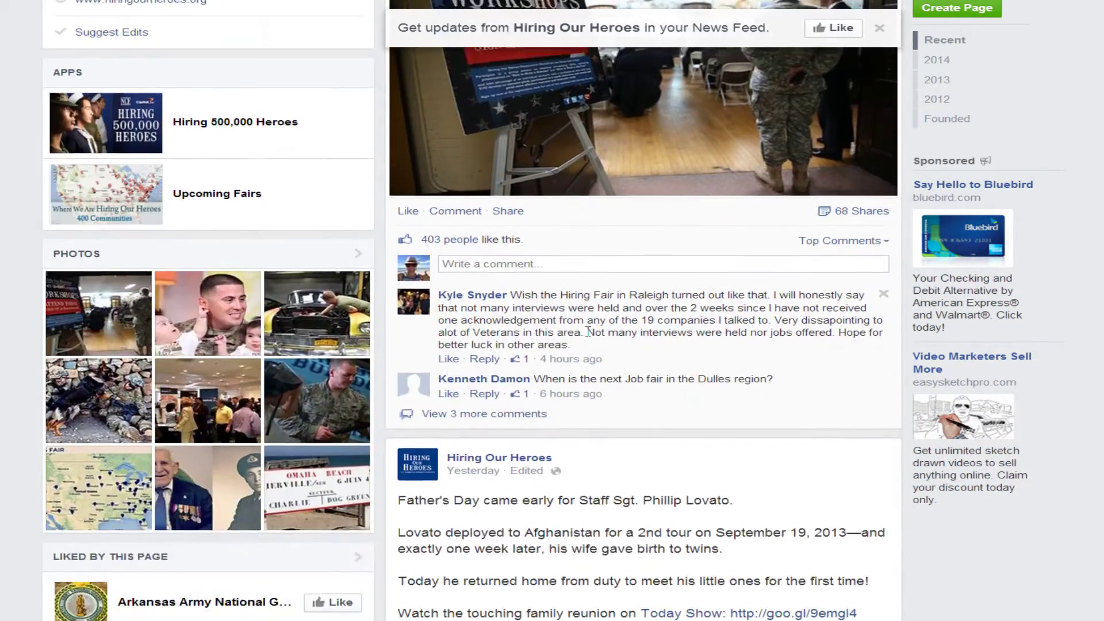
scroll(590, 338, down, 14)
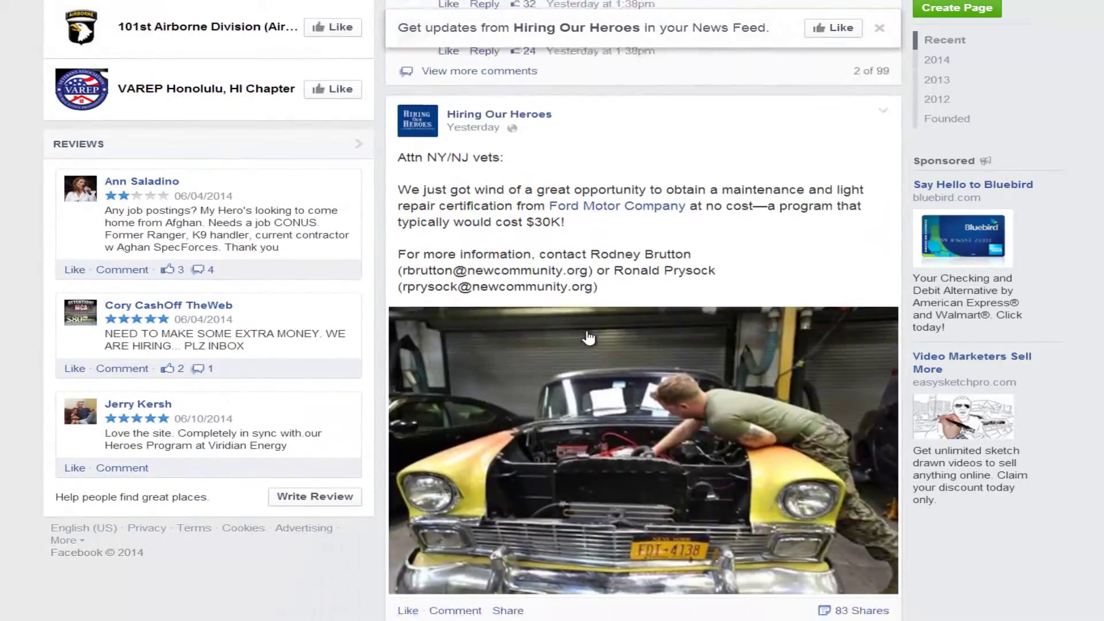
scroll(590, 338, up, 3)
scroll(587, 338, down, 1)
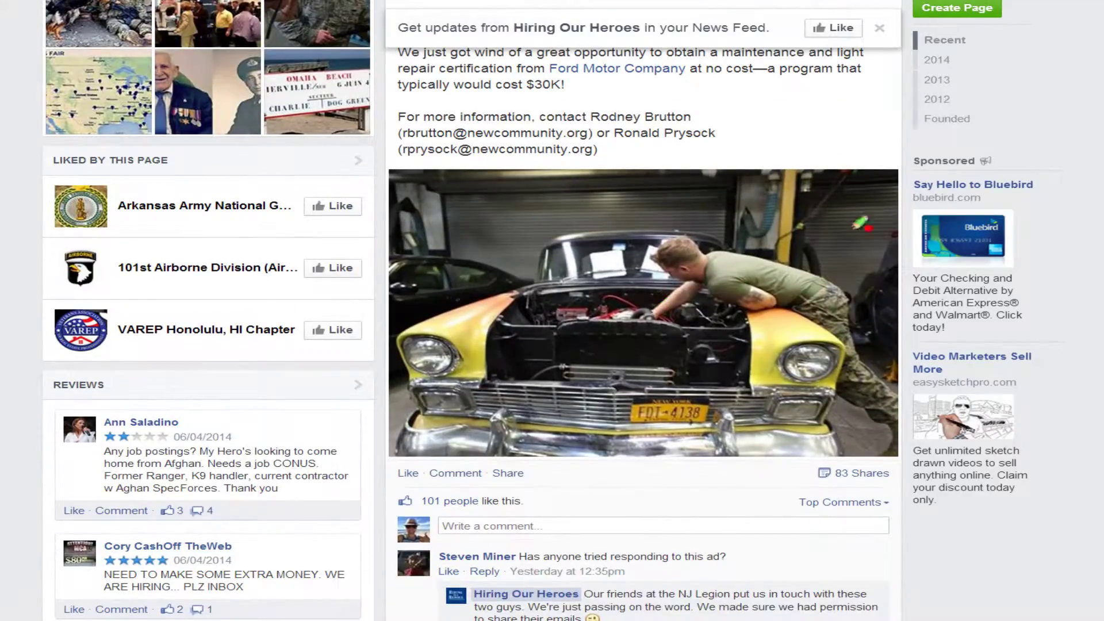
mouse_move(875, 213)
mouse_down()
mouse_move(543, 171)
mouse_move(457, 328)
mouse_move(575, 423)
mouse_move(819, 432)
mouse_move(871, 184)
mouse_move(661, 181)
mouse_up()
scroll(606, 280, down, 2)
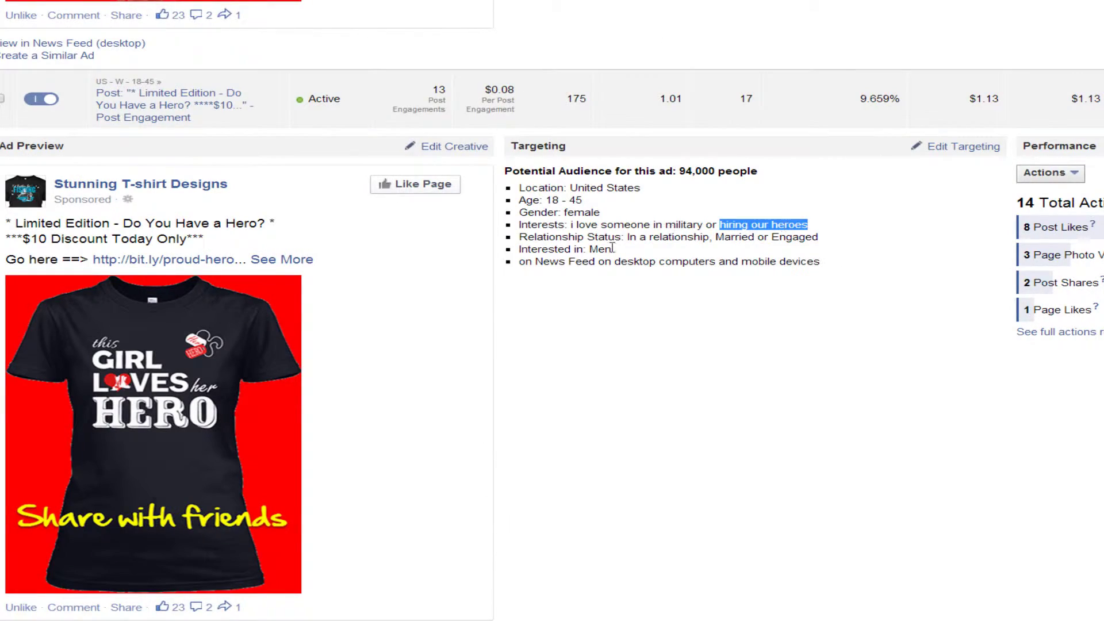
Copy "i love someone in military" from the ad's targeting, search Facebook for it, and open the "I love someone in the military" website page
drag(702, 226, 560, 227)
key(ctrl+c)
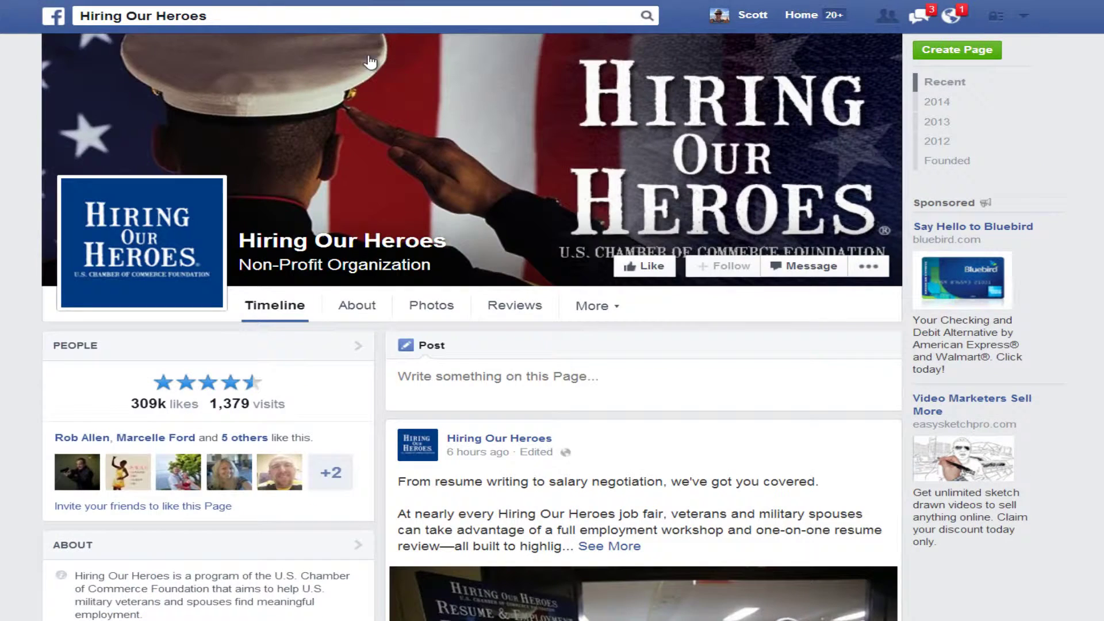
click(321, 10)
key(ctrl+v)
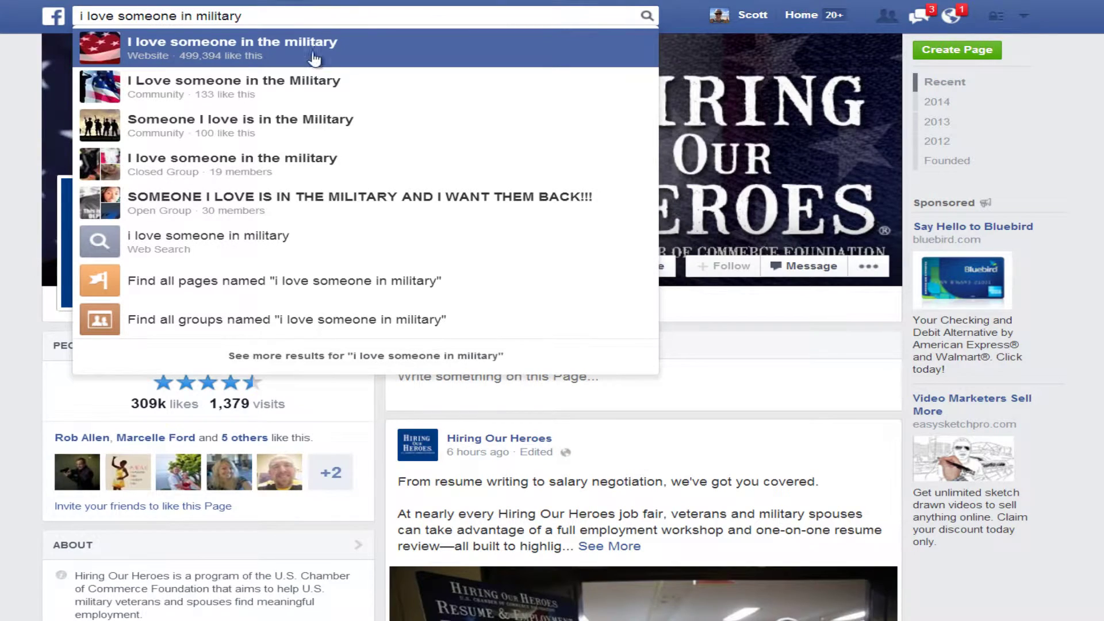
click(314, 61)
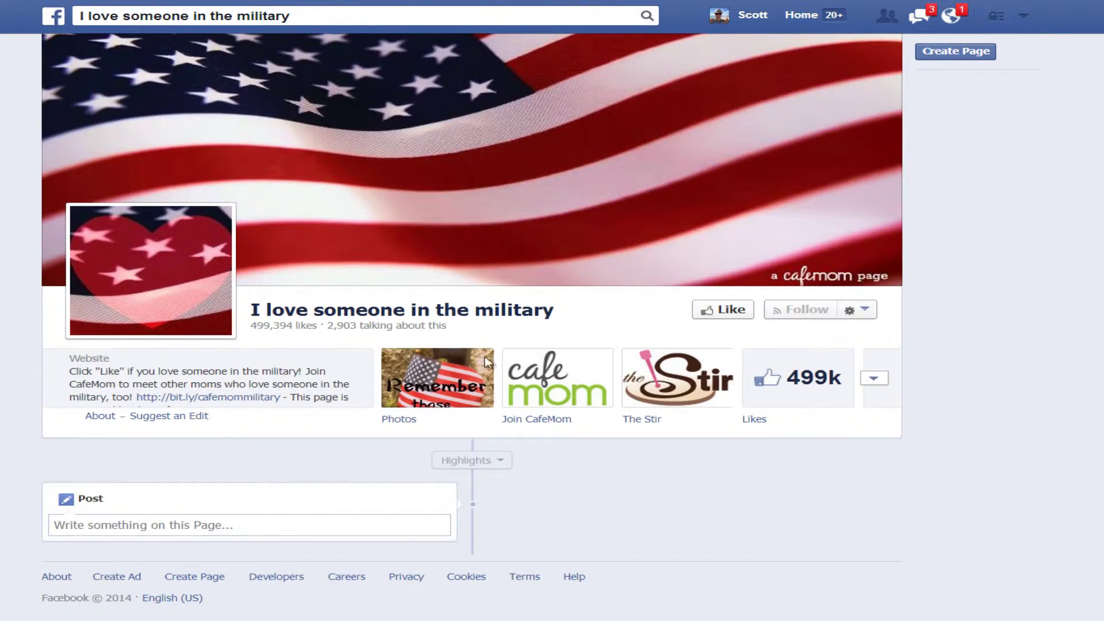
Examine the description, posts and comments on the "I love someone in the military" page
scroll(468, 381, down, 5)
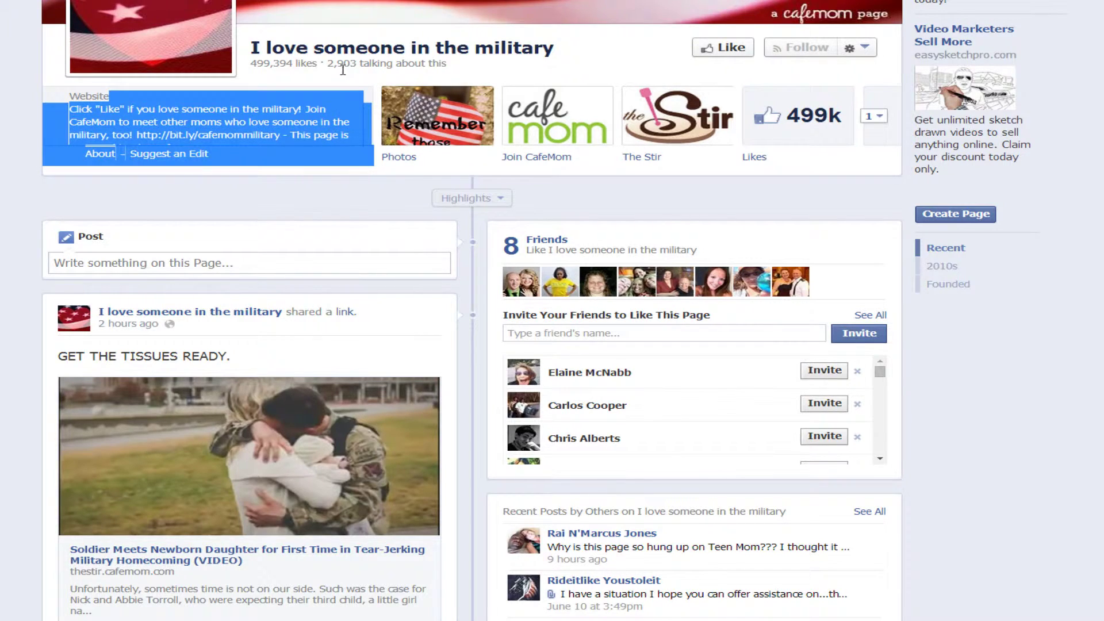
scroll(365, 124, down, 13)
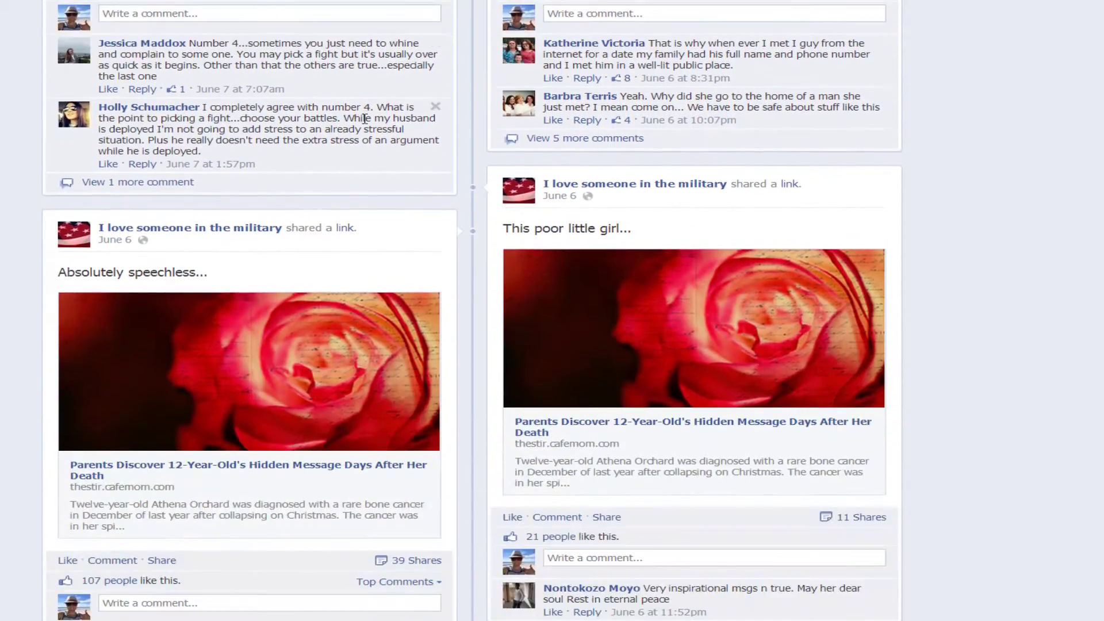
scroll(364, 120, down, 3)
scroll(366, 123, down, 6)
scroll(366, 123, up, 15)
scroll(706, 406, down, 1)
drag(592, 249, 249, 229)
click(452, 240)
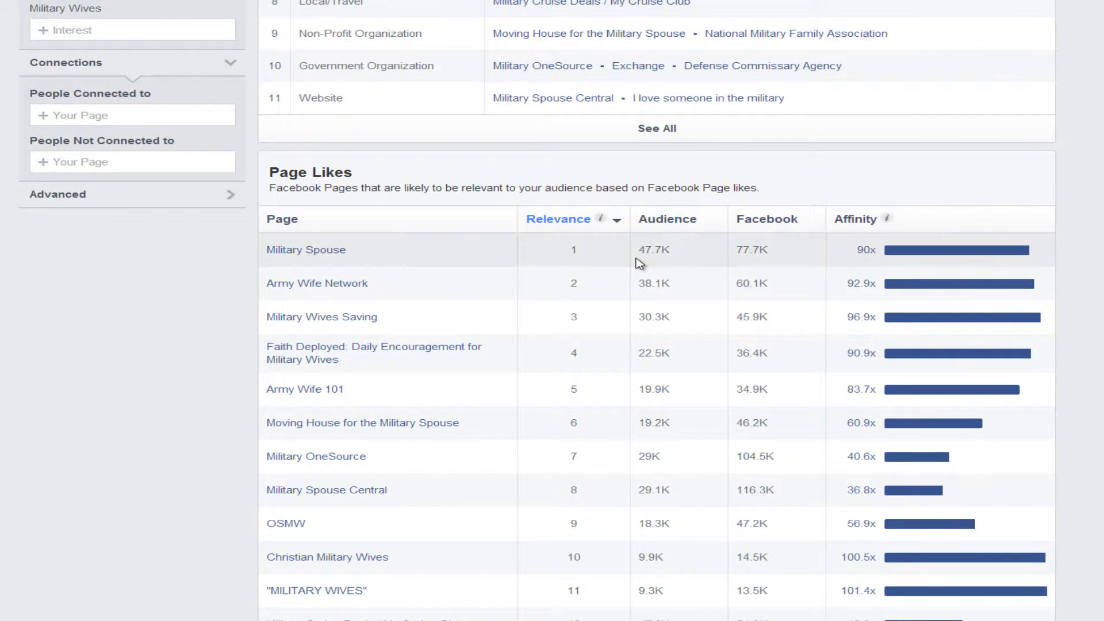
Back in Audience Insights, review the expanded Page Likes table and the Top Categories list for further related interests
scroll(638, 258, down, 3)
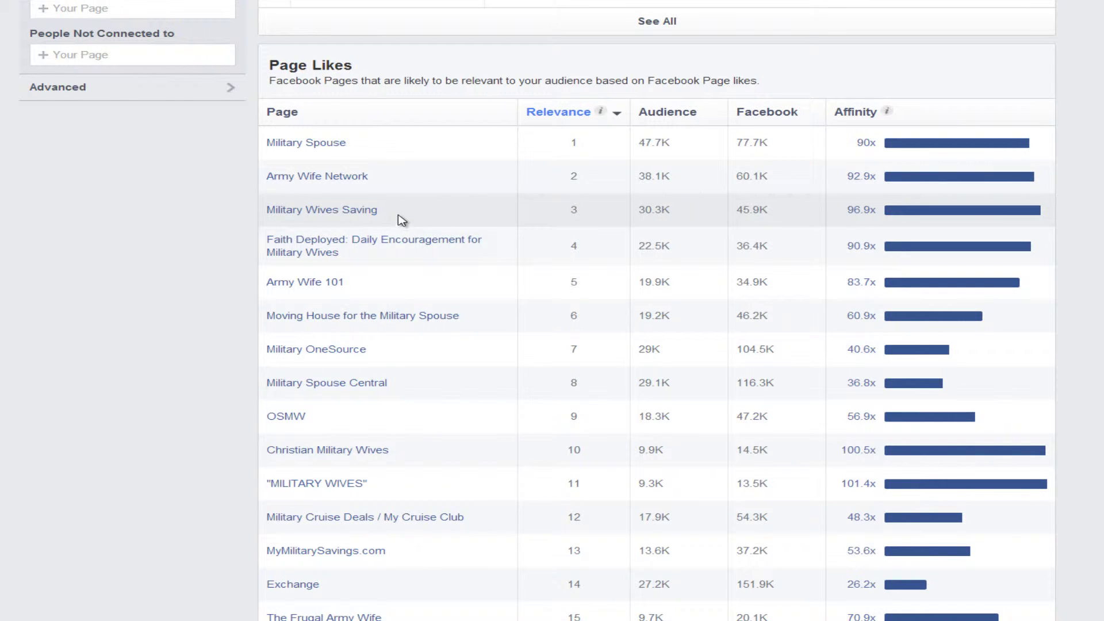
scroll(319, 377, down, 5)
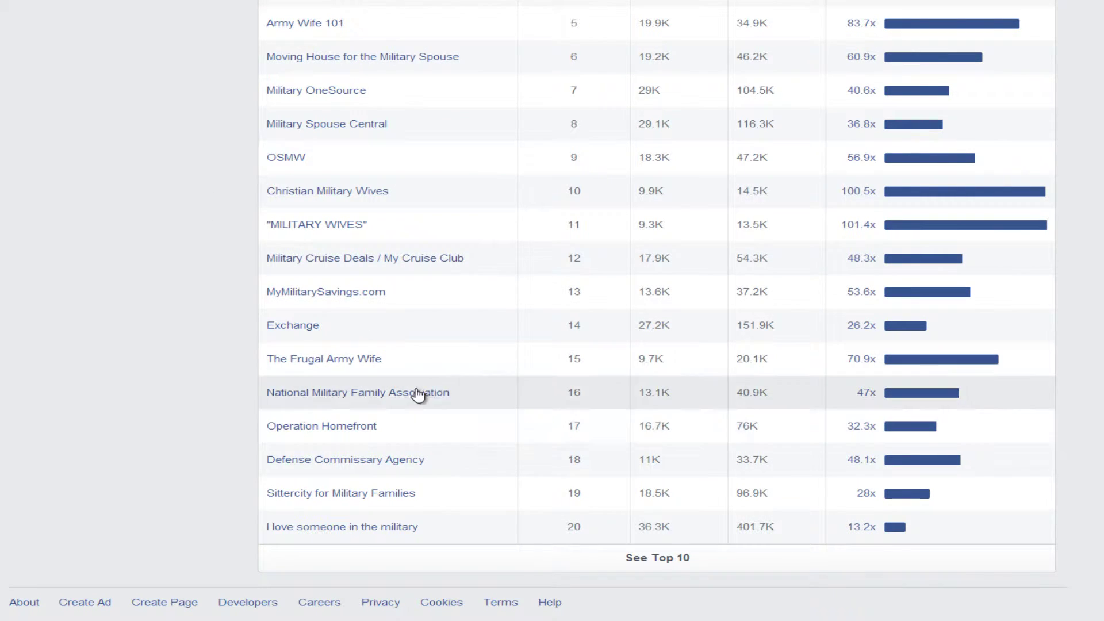
scroll(419, 388, up, 1)
scroll(419, 388, up, 12)
scroll(419, 389, down, 2)
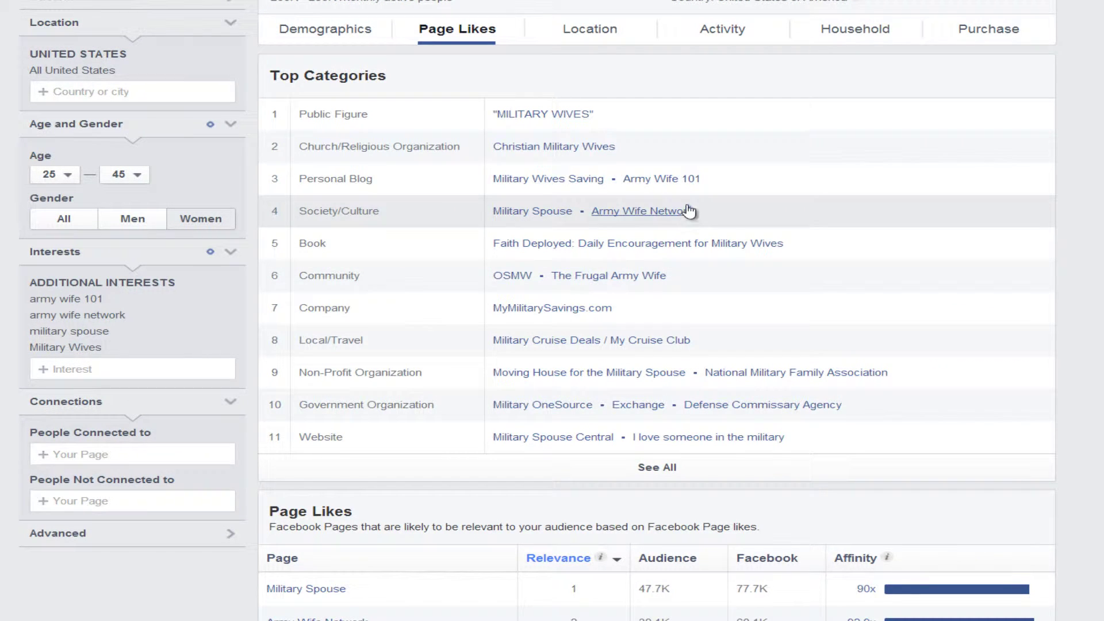
scroll(661, 179, down, 2)
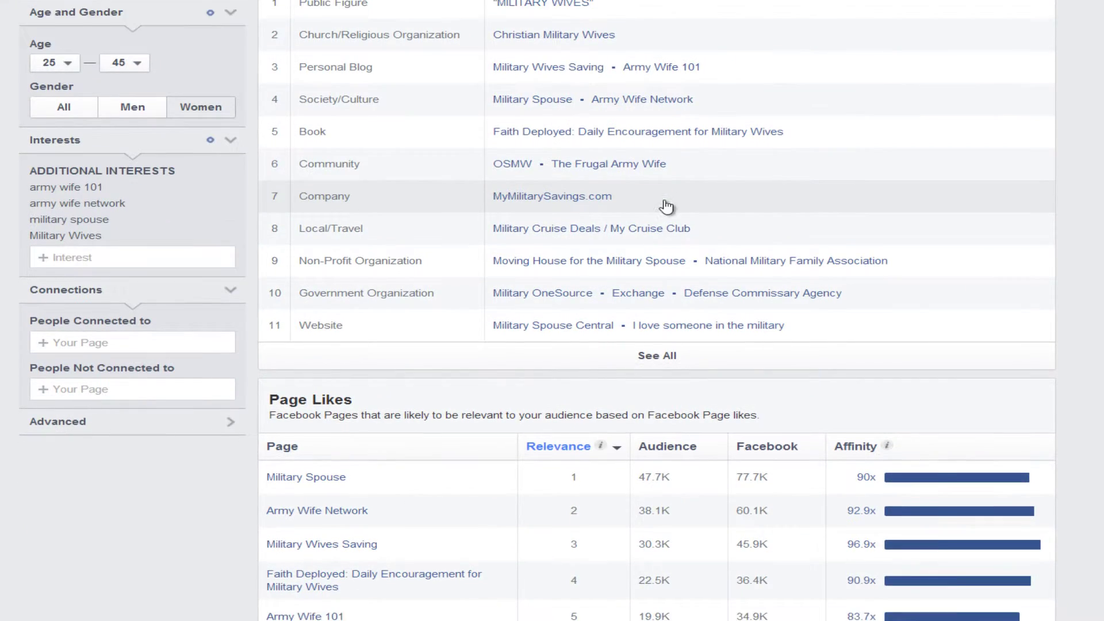
scroll(666, 207, down, 1)
scroll(665, 207, up, 2)
Highlight "I love someone in the military" in the Website category and add "i love someone in military" as an additional interest
drag(800, 368, 643, 377)
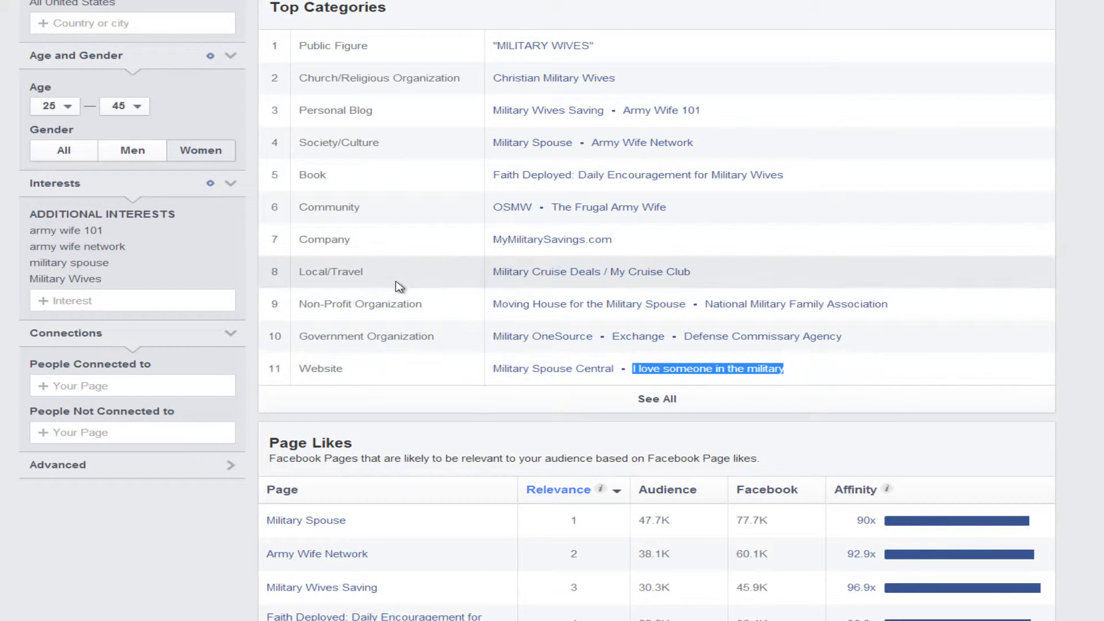
click(87, 300)
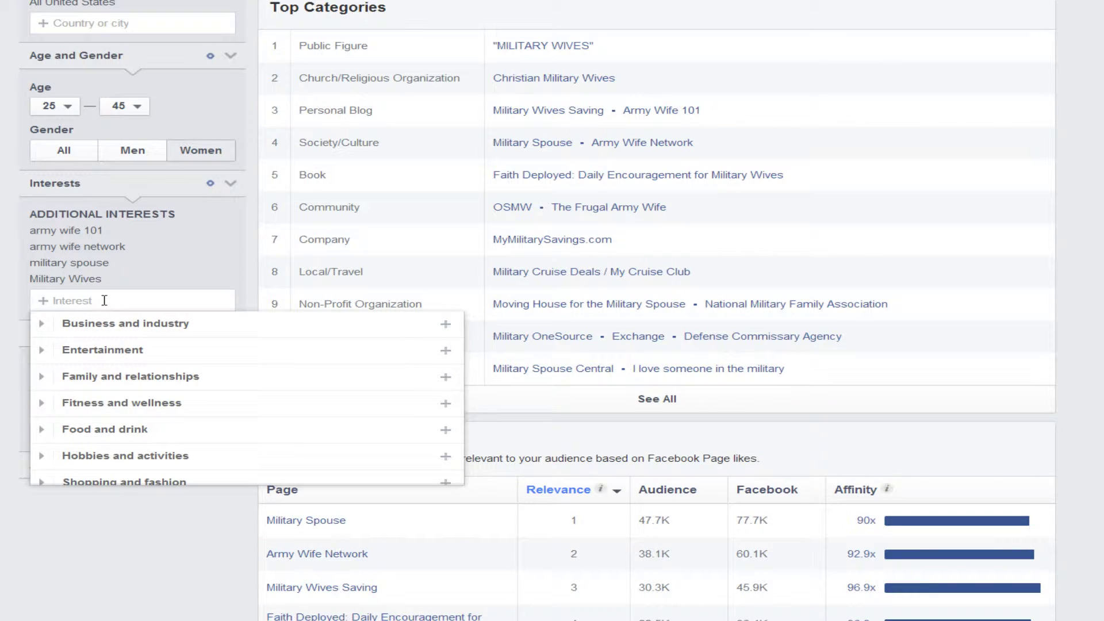
text(love someone)
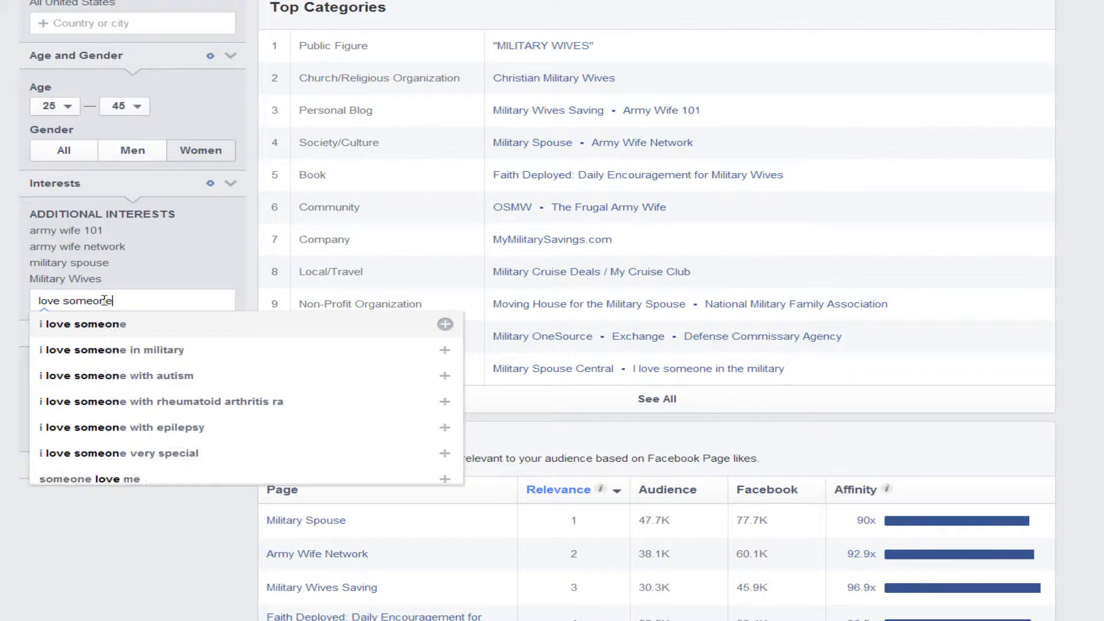
drag(197, 369, 36, 369)
key(Escape)
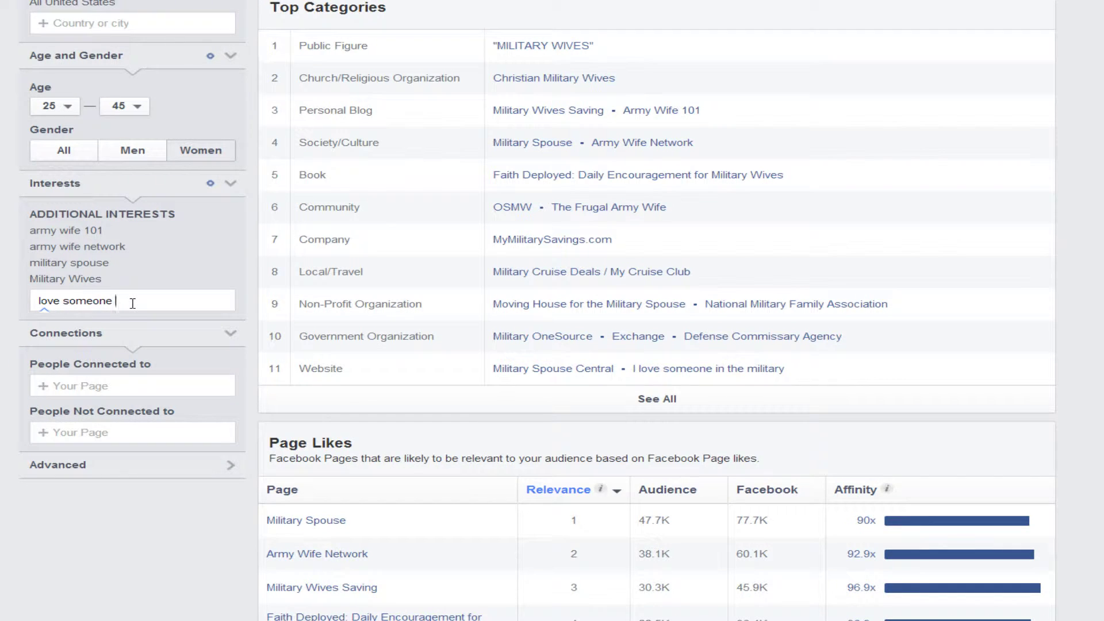
text(in)
click(131, 321)
key(Escape)
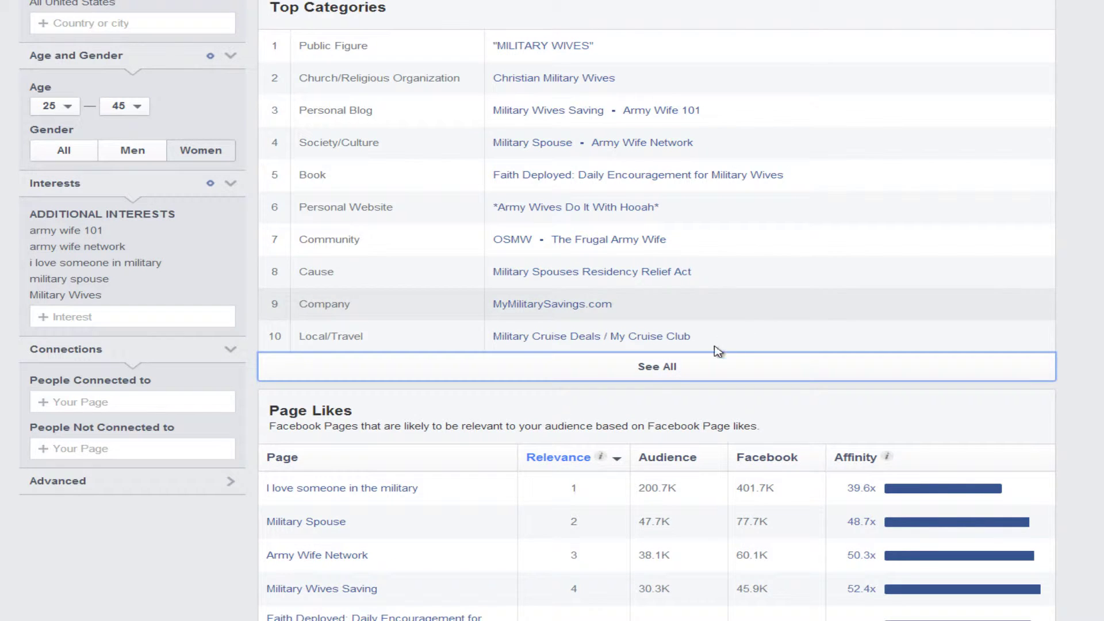
Expand the full Top Categories list and review it, then the categories of the women 25–55 audience, for related interests
click(665, 375)
scroll(727, 340, up, 1)
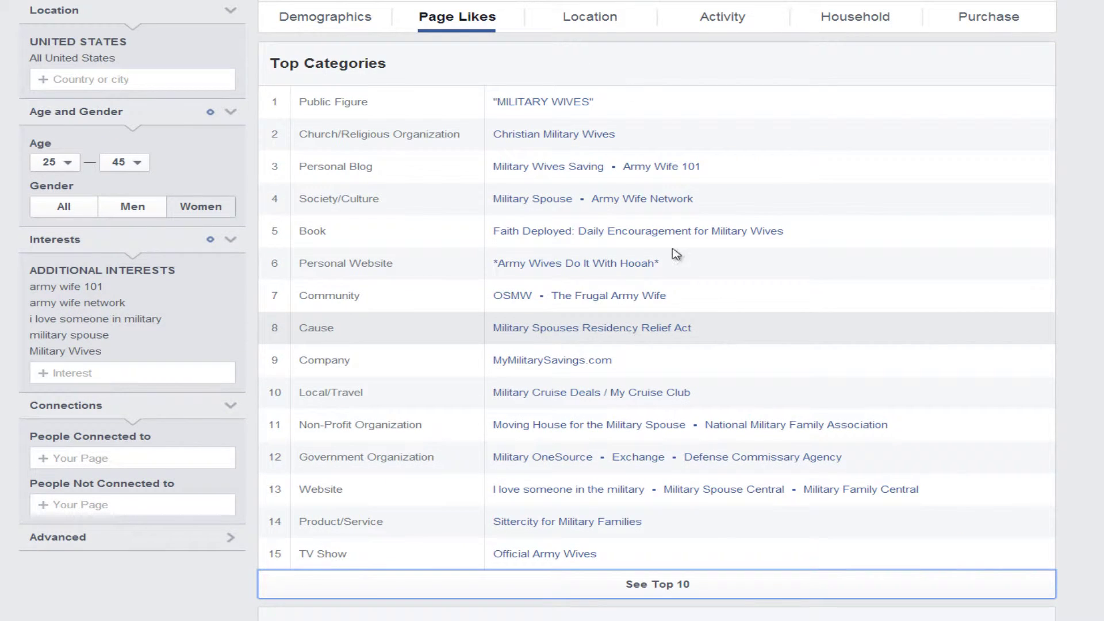
scroll(575, 87, down, 2)
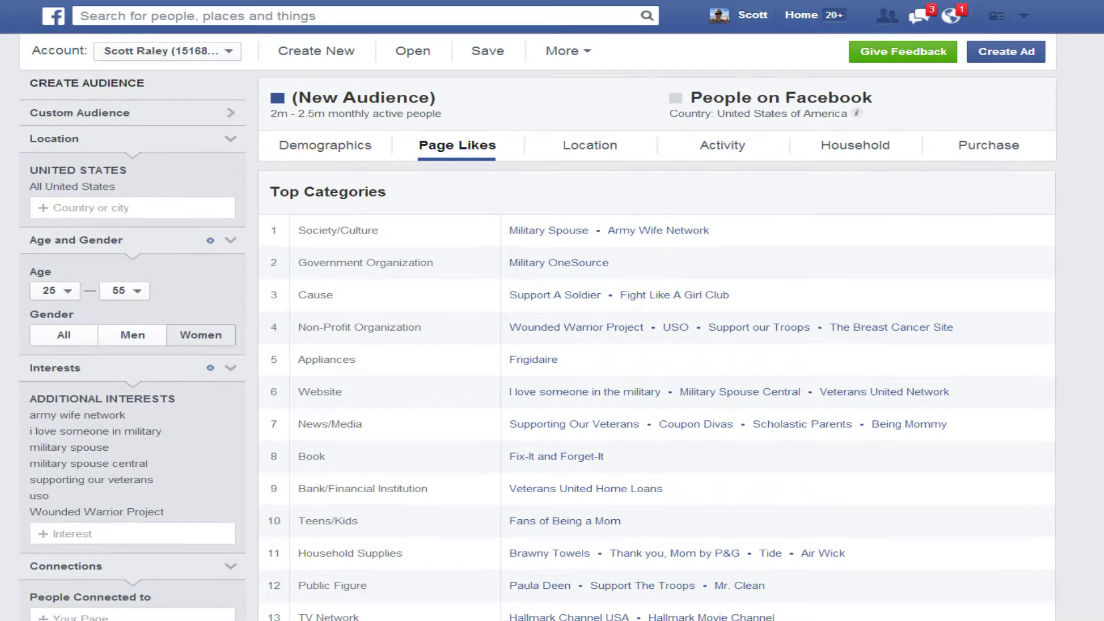
scroll(806, 163, down, 4)
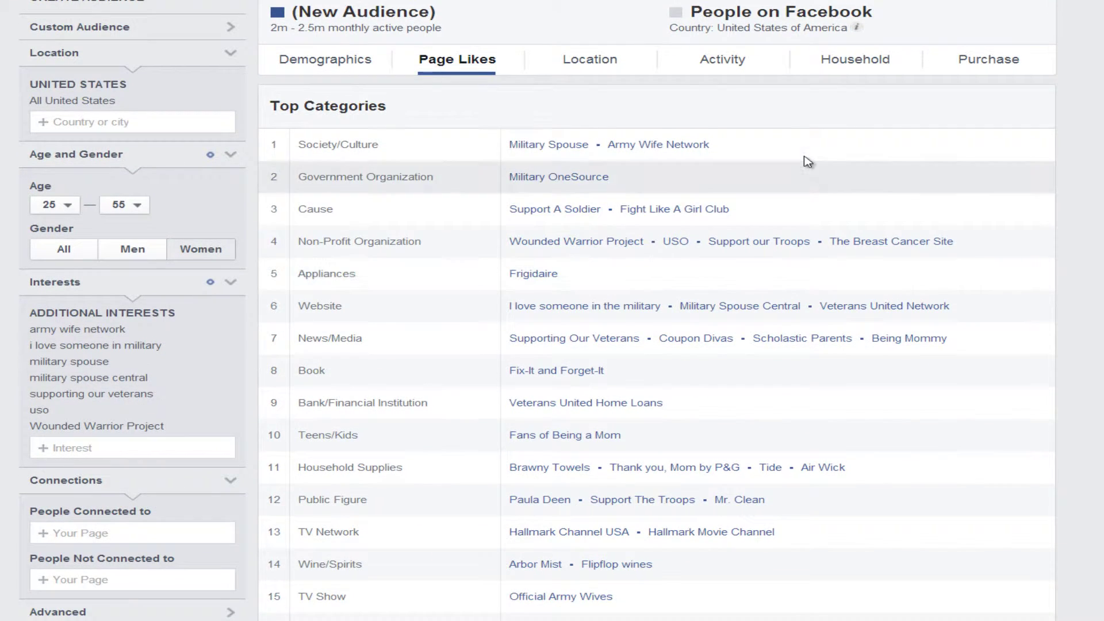
scroll(808, 161, down, 2)
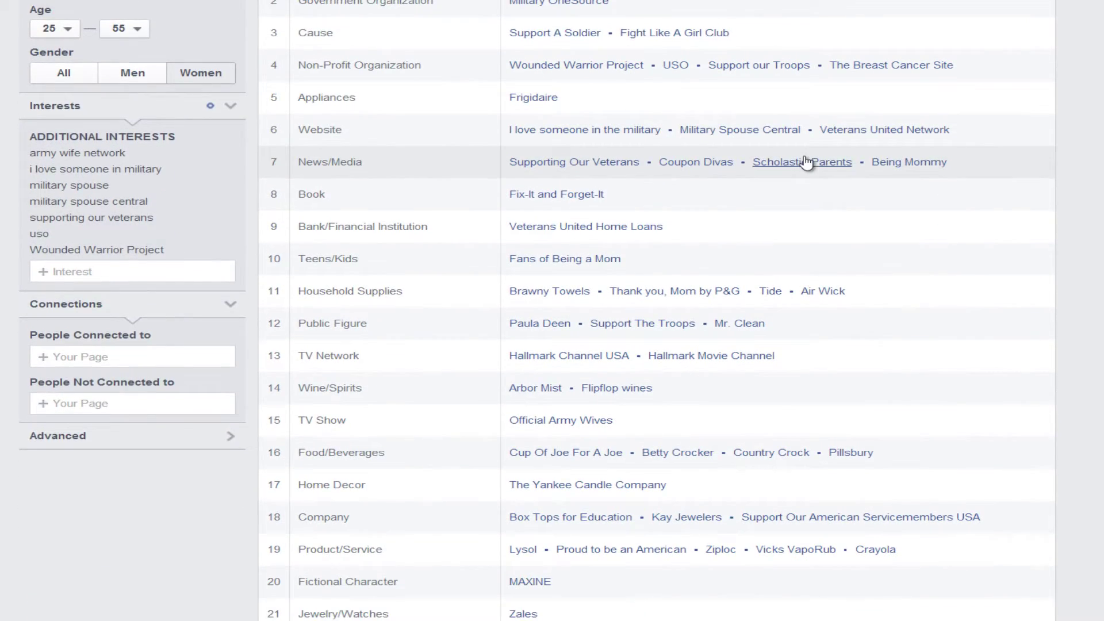
scroll(808, 161, up, 2)
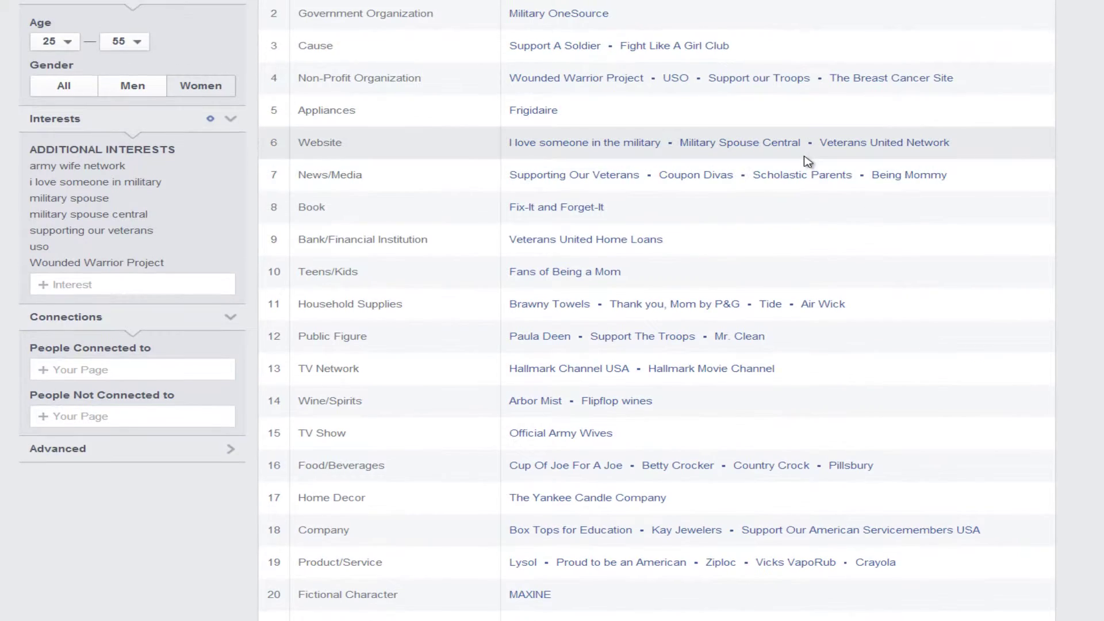
Enlarge the page and examine the remaining Top Categories and the highest-ranked pages in the Page Likes table
key(ctrl+plus)
scroll(764, 169, down, 6)
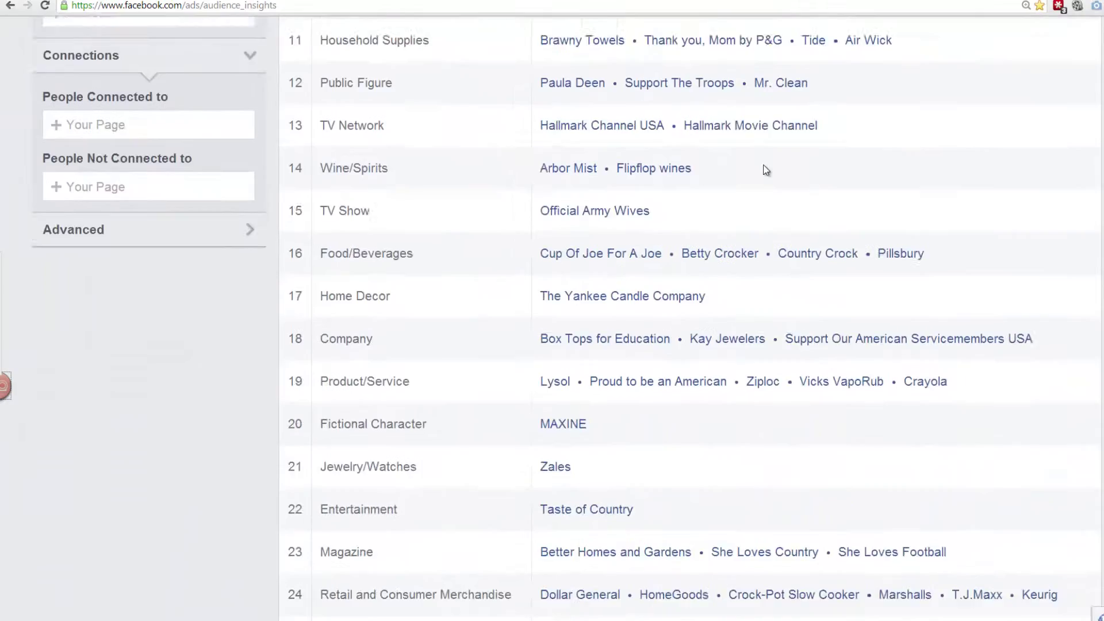
scroll(764, 169, down, 5)
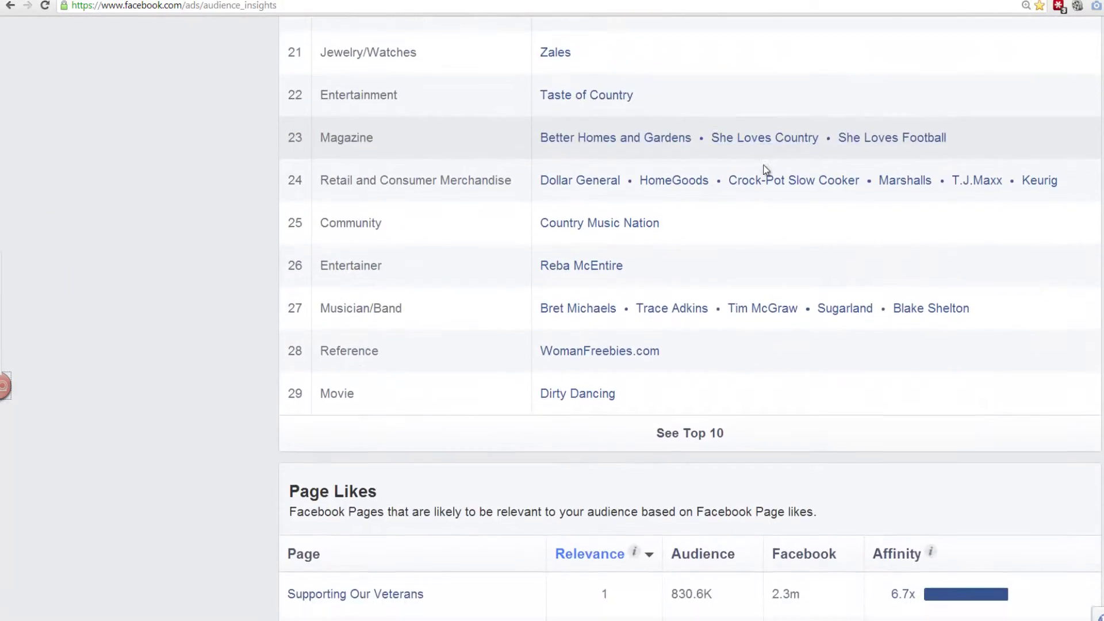
scroll(764, 167, down, 4)
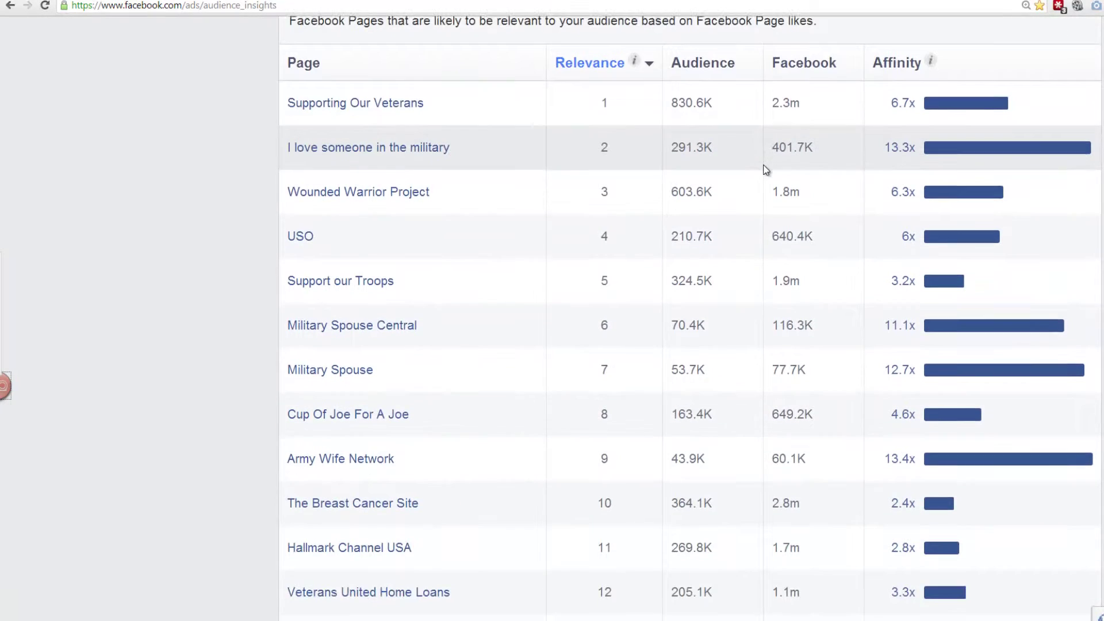
scroll(765, 167, up, 1)
scroll(765, 169, down, 1)
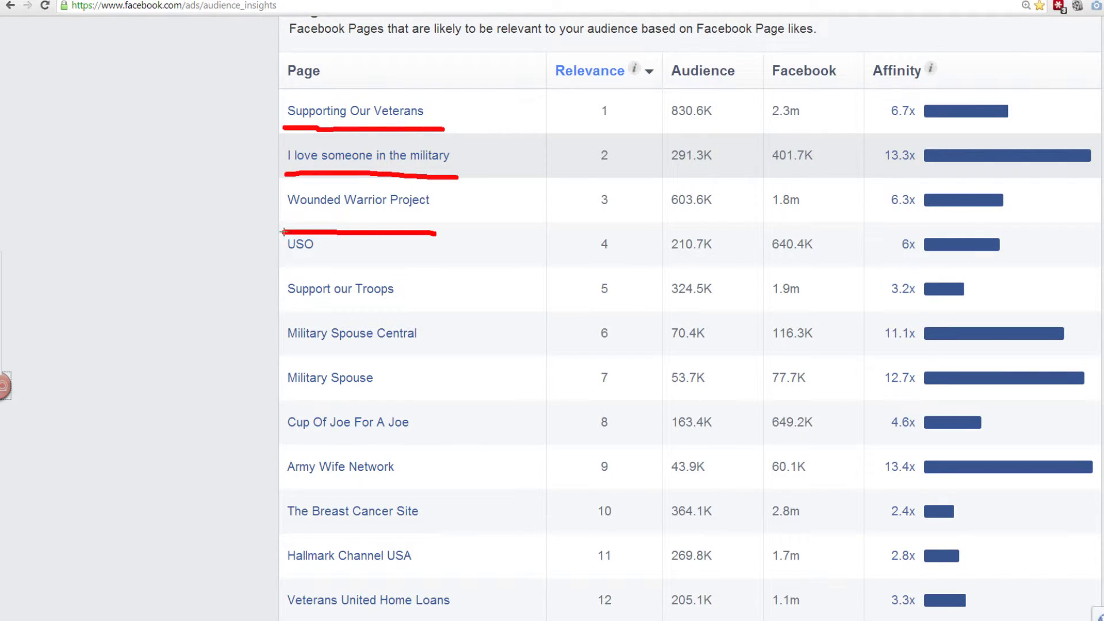
key(Escape)
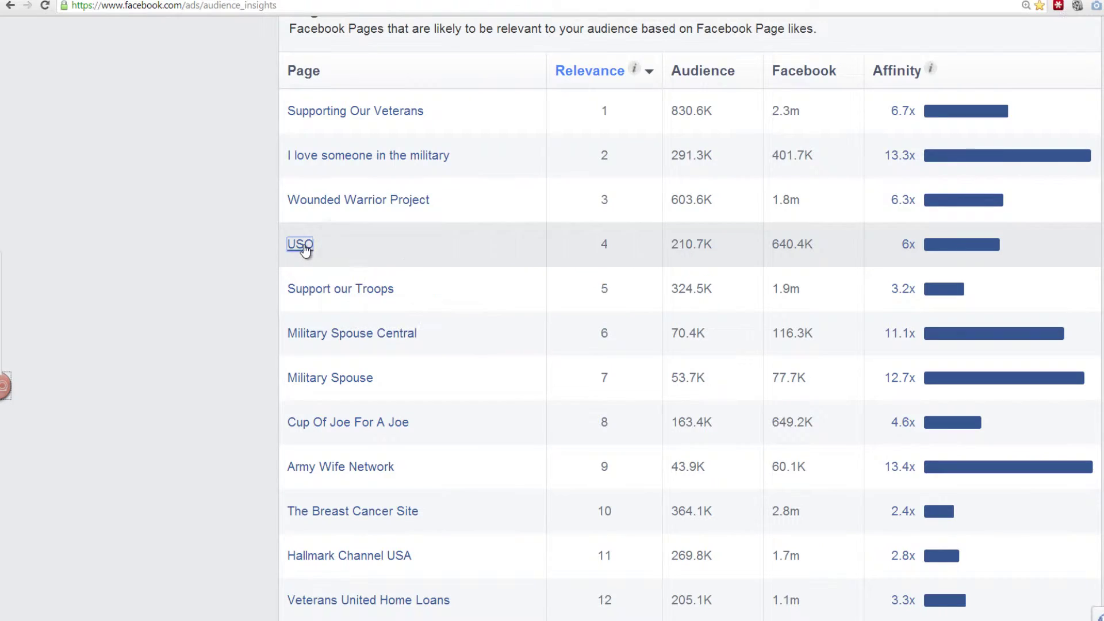
Open the USO page from the Page Likes table and examine its posts, likes and comments
click(301, 244)
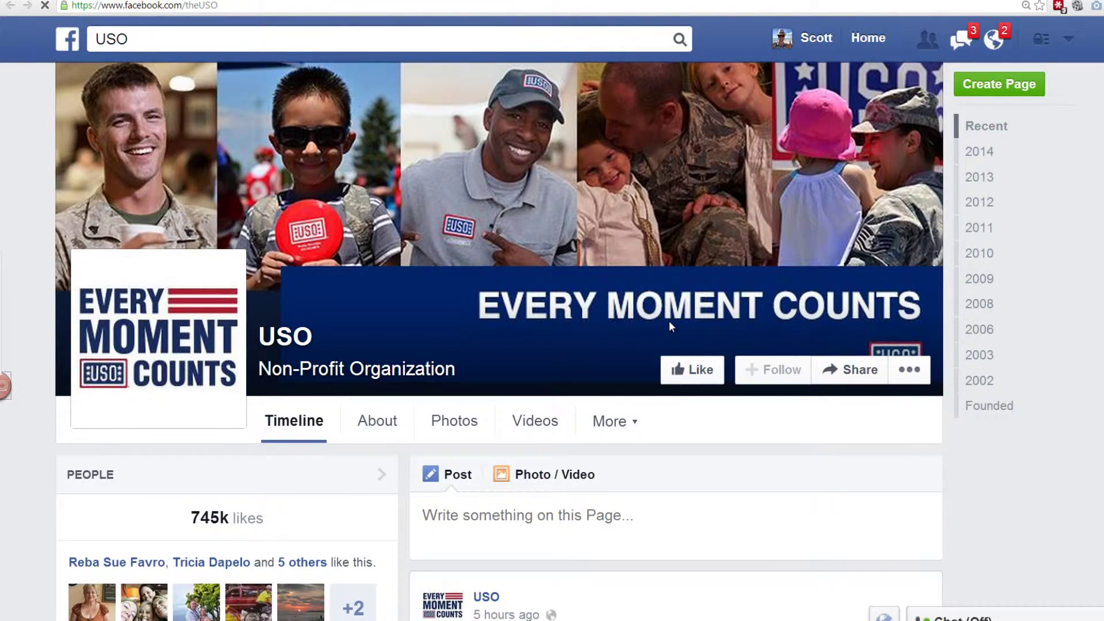
scroll(530, 322, down, 15)
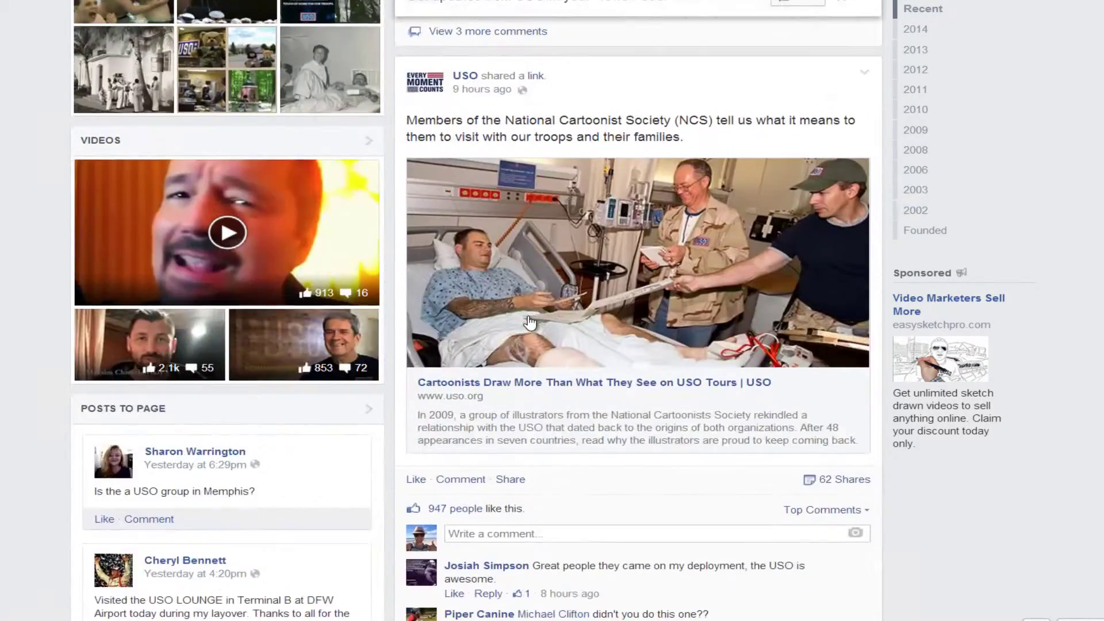
scroll(530, 322, down, 6)
mouse_move(530, 322)
scroll(530, 322, down, 15)
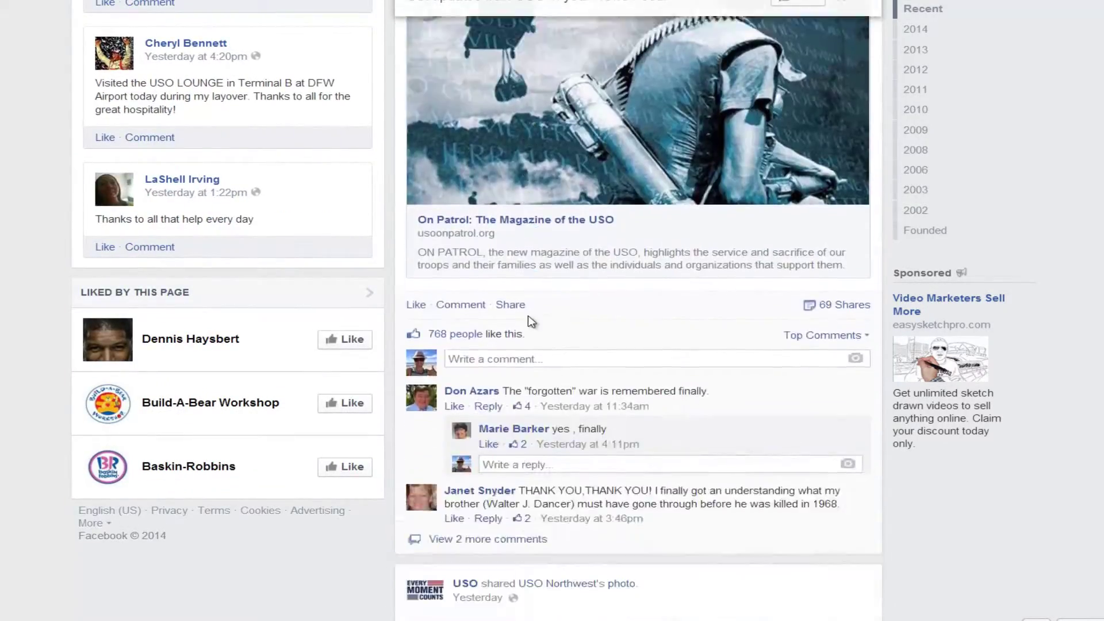
scroll(530, 322, up, 2)
scroll(530, 322, down, 16)
scroll(530, 322, down, 20)
scroll(574, 447, down, 13)
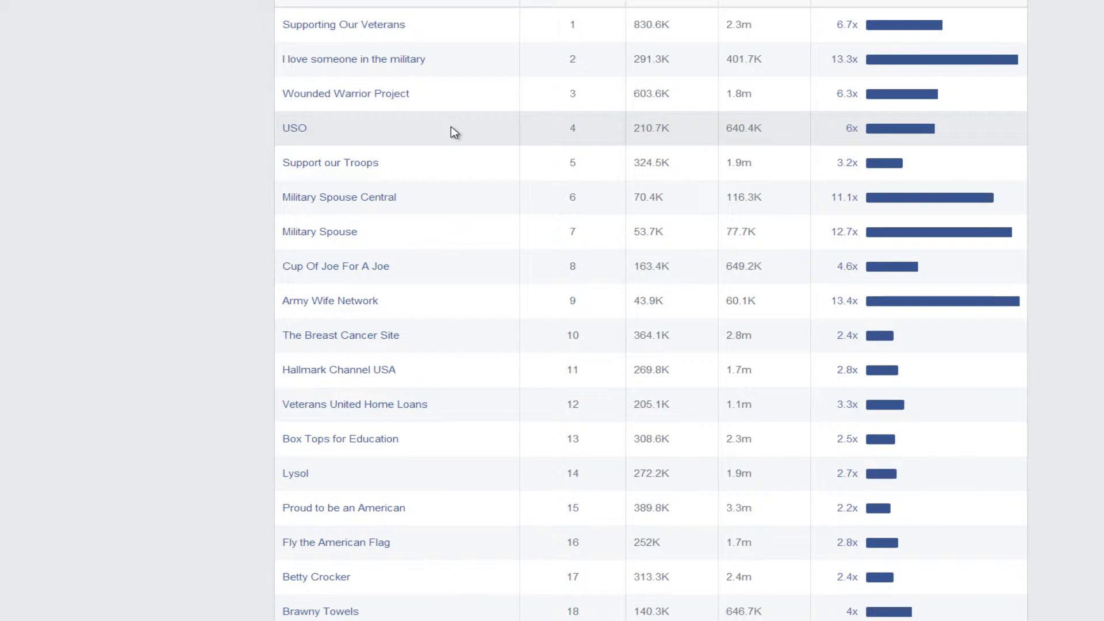
Back in Audience Insights, review the rest of the Page Likes table for further related pages
scroll(452, 132, down, 2)
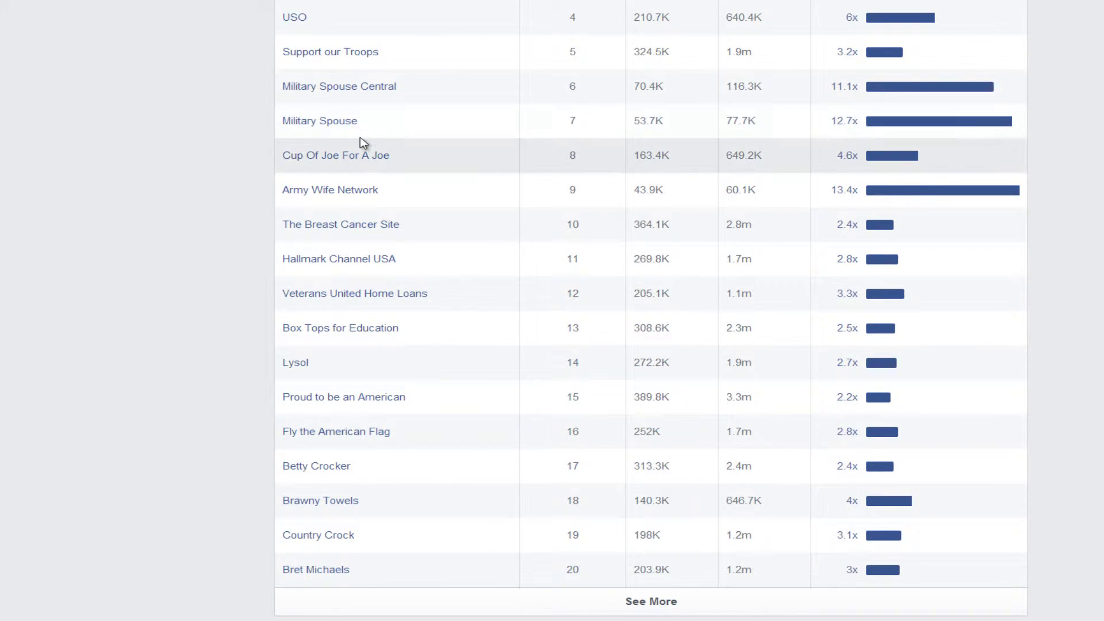
scroll(438, 214, down, 1)
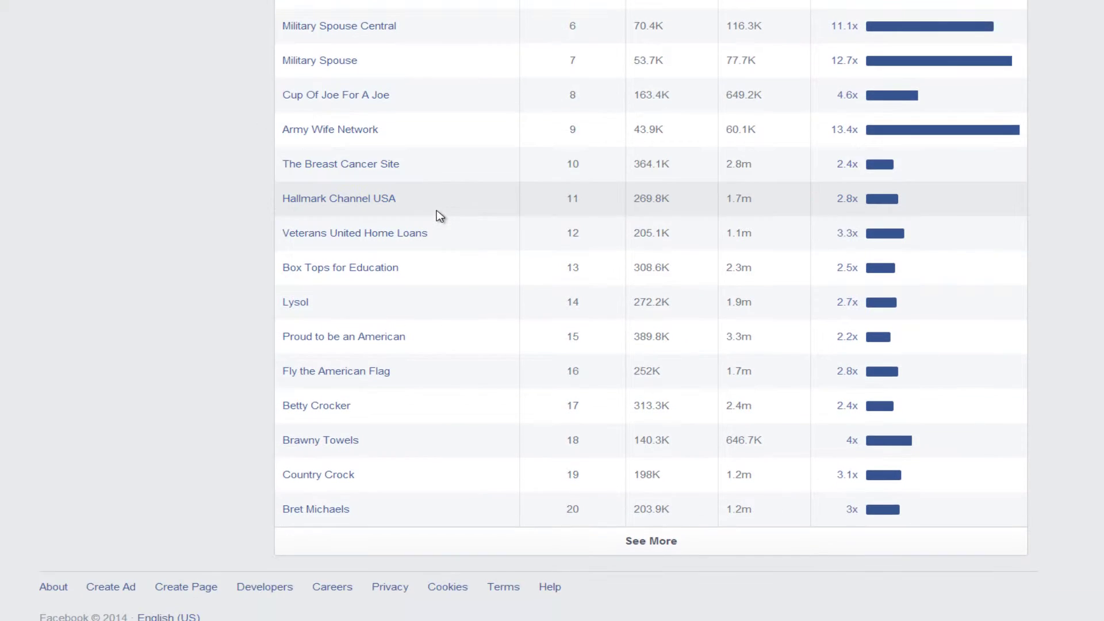
scroll(436, 214, up, 8)
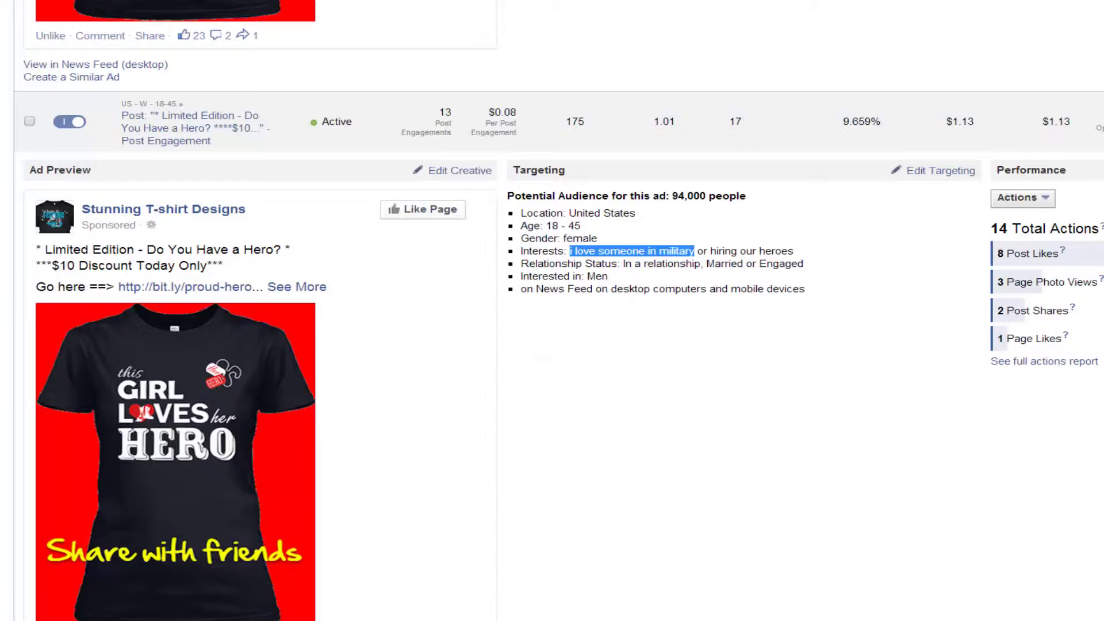
Back in the ads list, create a similar ad from the "Limited Edition - Do You Have a Hero?" T-shirt ad
click(627, 277)
scroll(627, 277, down, 3)
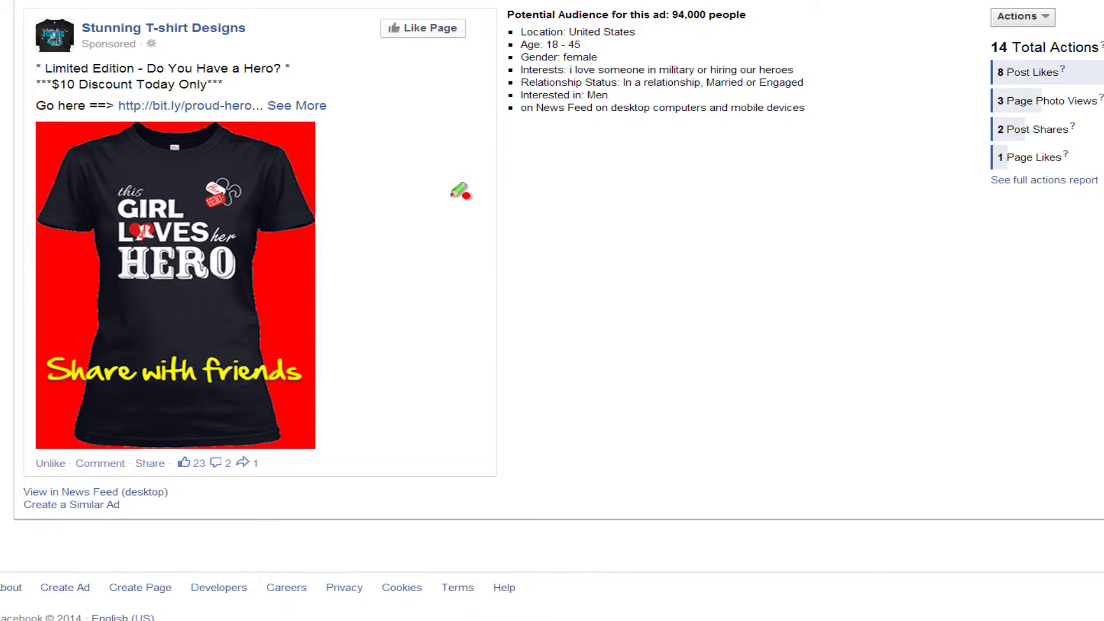
mouse_move(497, 0)
mouse_down()
mouse_move(493, 133)
mouse_move(530, 351)
mouse_move(239, 463)
mouse_up()
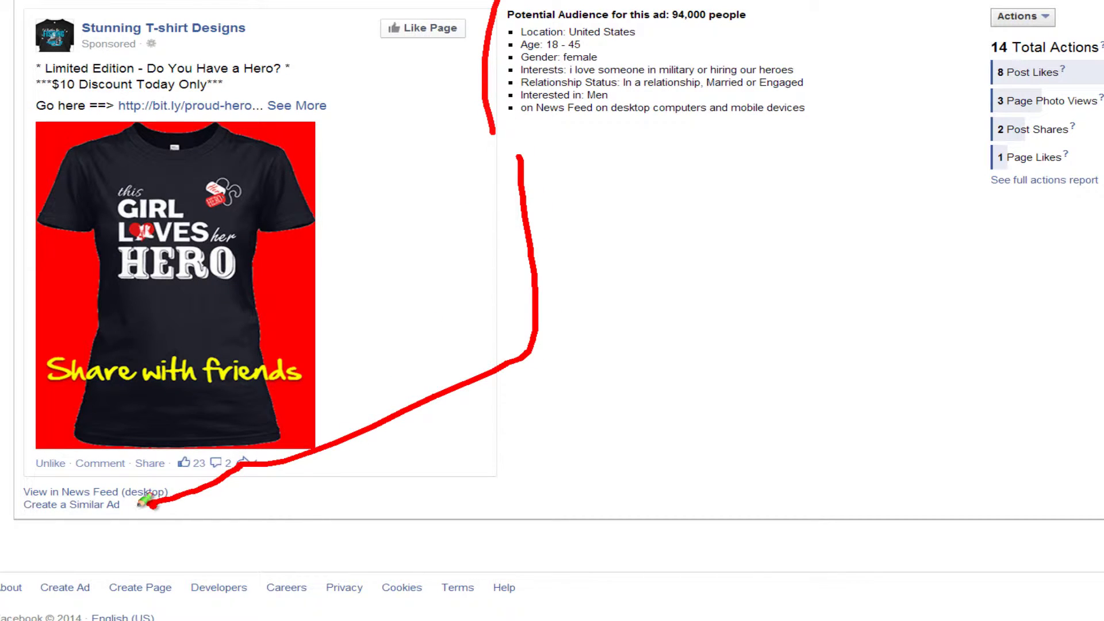
key(Escape)
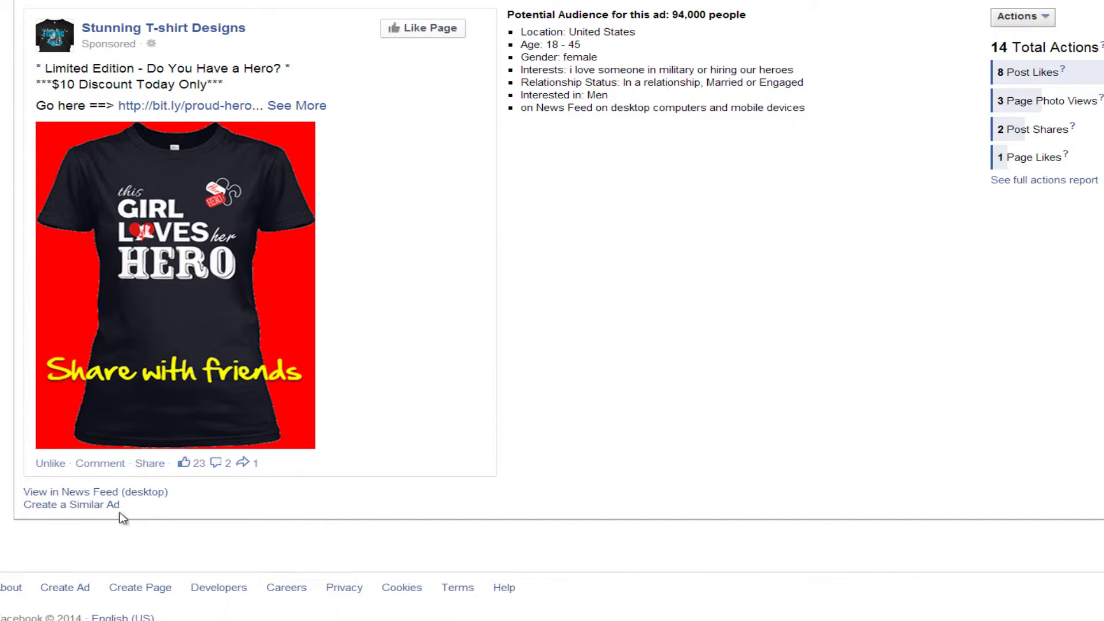
click(89, 505)
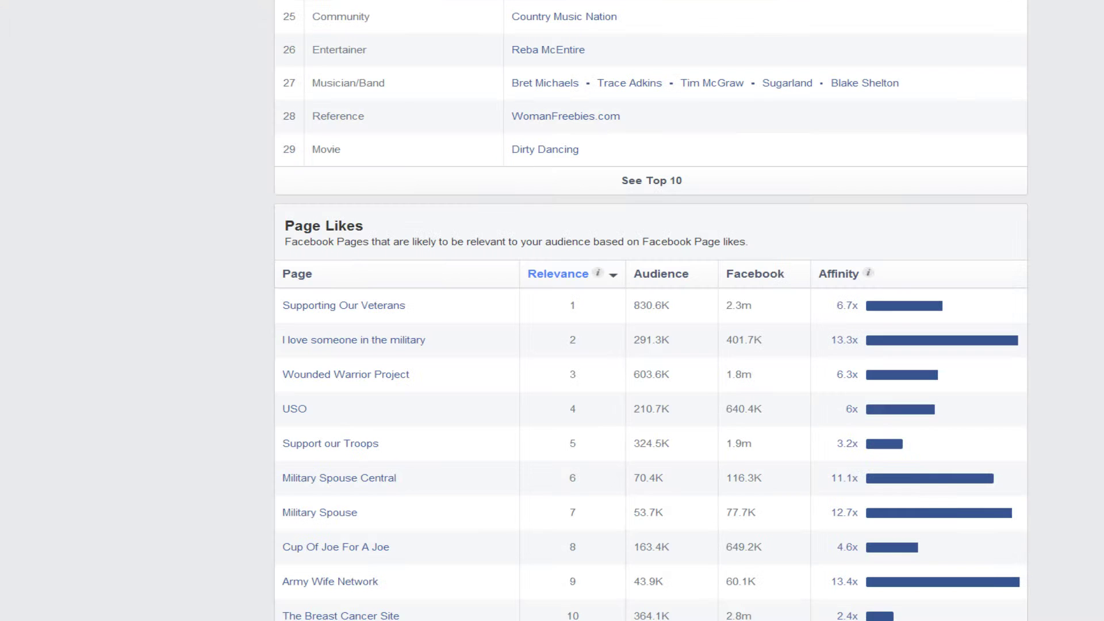
In the Create a Similar Ad form, check the ad preview and show the advanced options under Text and Links
scroll(783, 95, up, 6)
scroll(786, 97, down, 4)
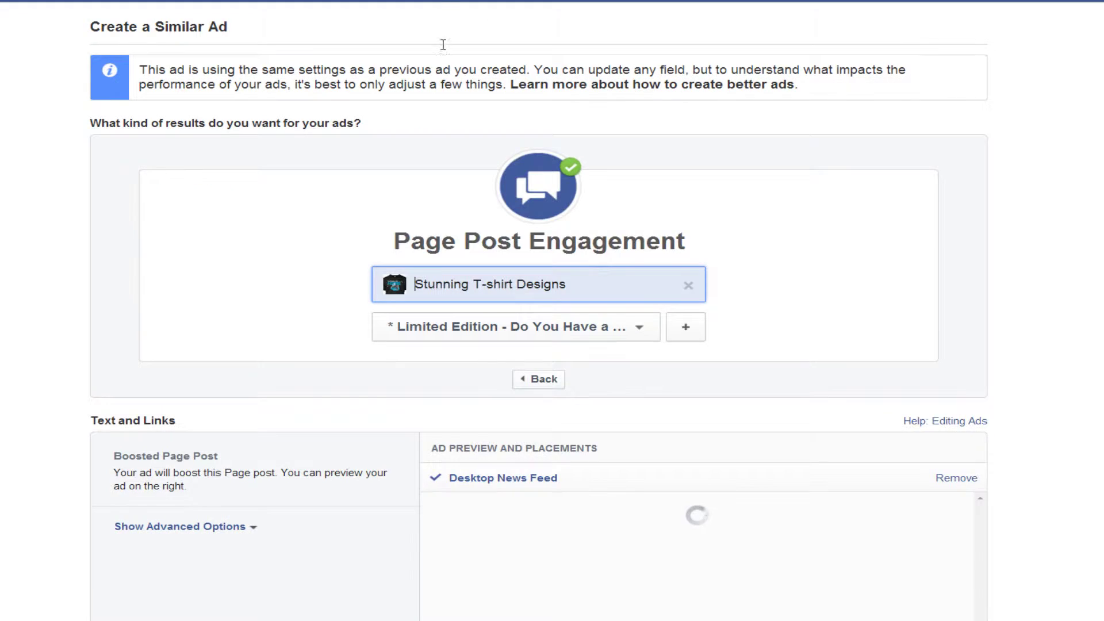
scroll(577, 197, down, 8)
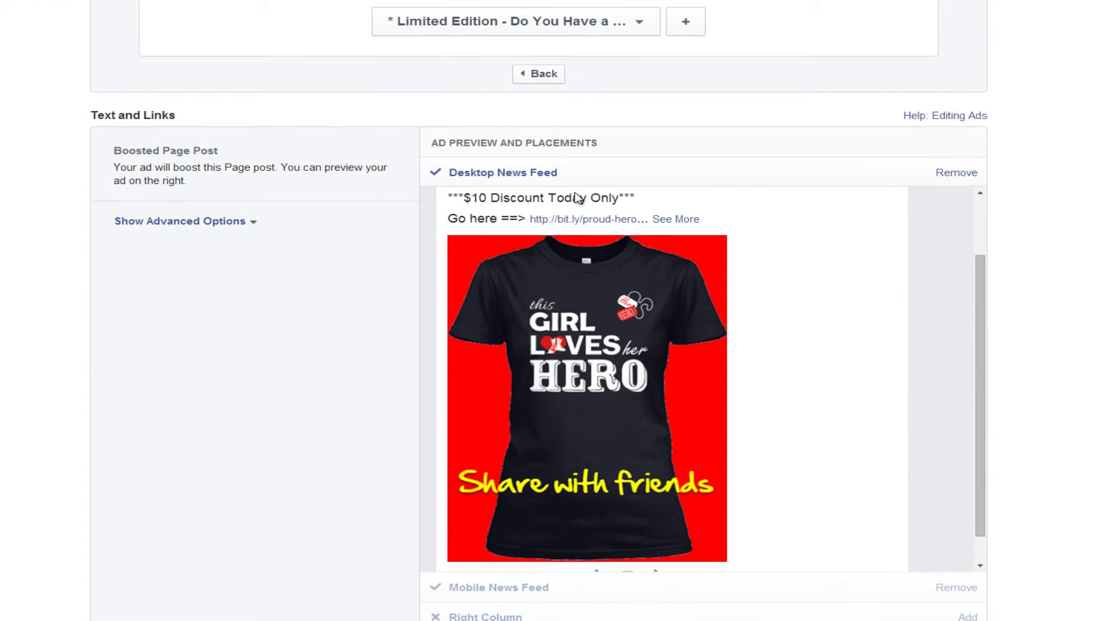
scroll(576, 197, down, 2)
scroll(574, 197, up, 4)
click(203, 156)
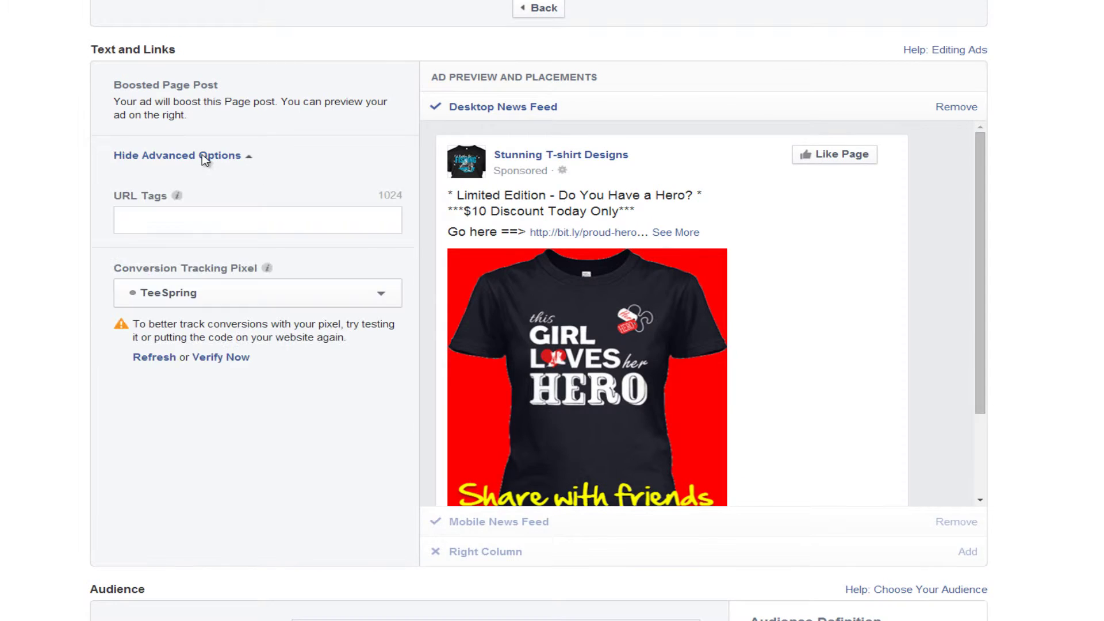
Set the minimum age of the new ad's audience to 25
scroll(0, 156, down, 12)
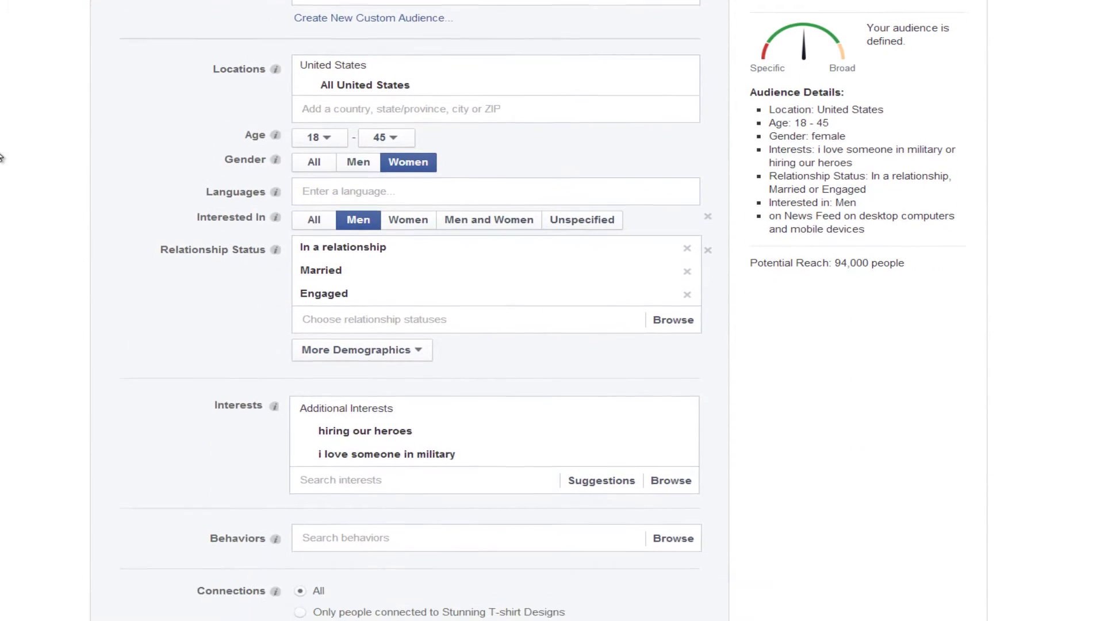
scroll(0, 156, down, 1)
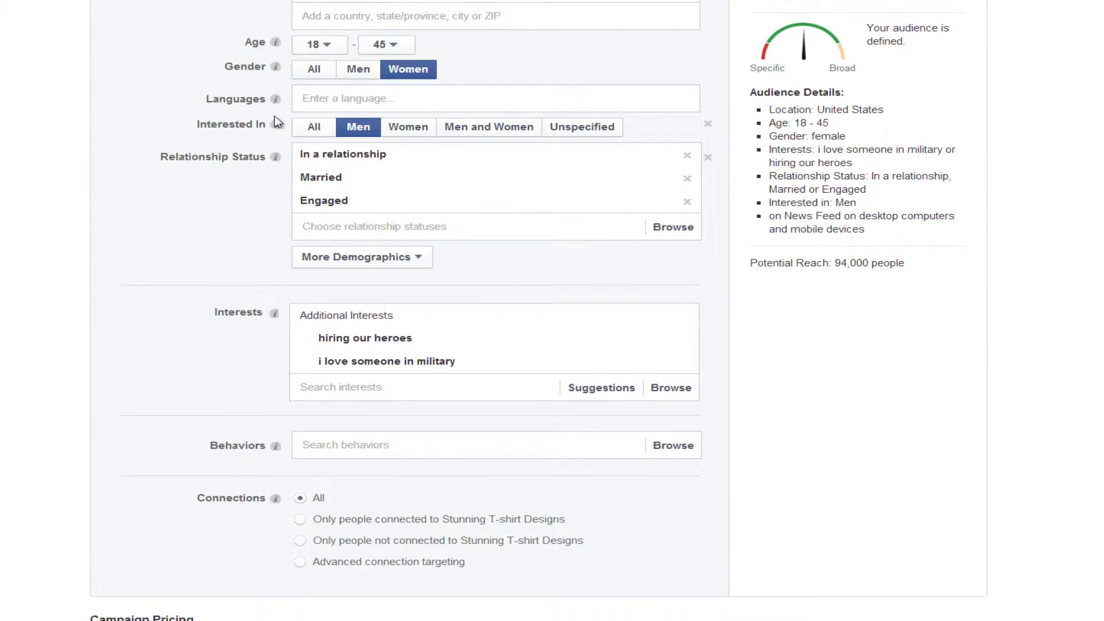
click(326, 46)
scroll(325, 147, down, 2)
scroll(325, 138, down, 1)
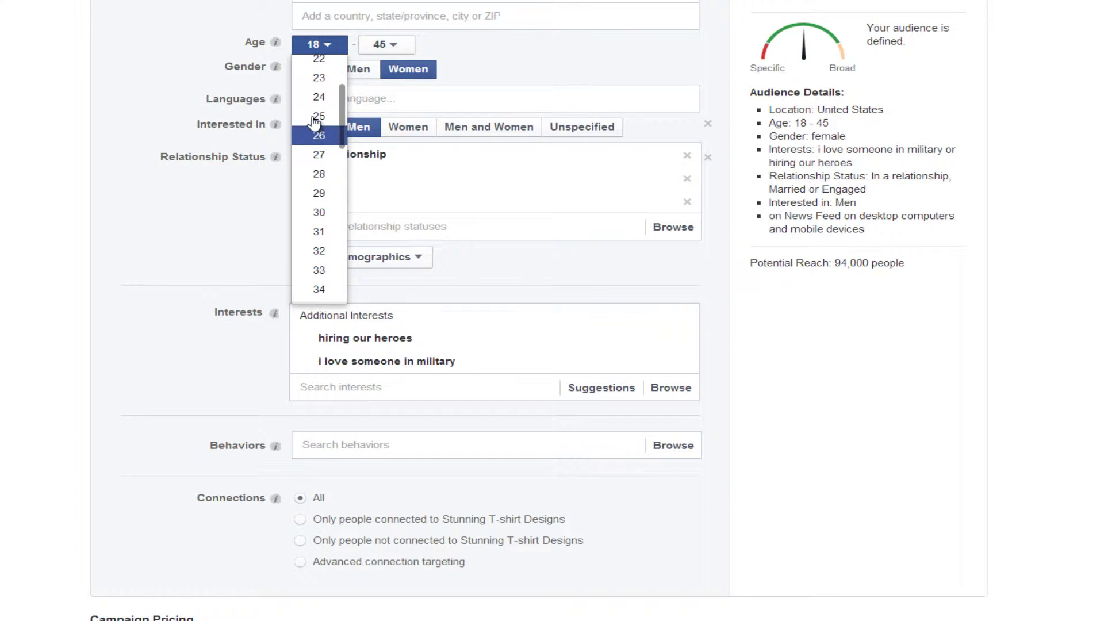
click(328, 120)
Under Campaign Pricing, choose to create a new ad set instead of using the existing one
scroll(943, 322, down, 6)
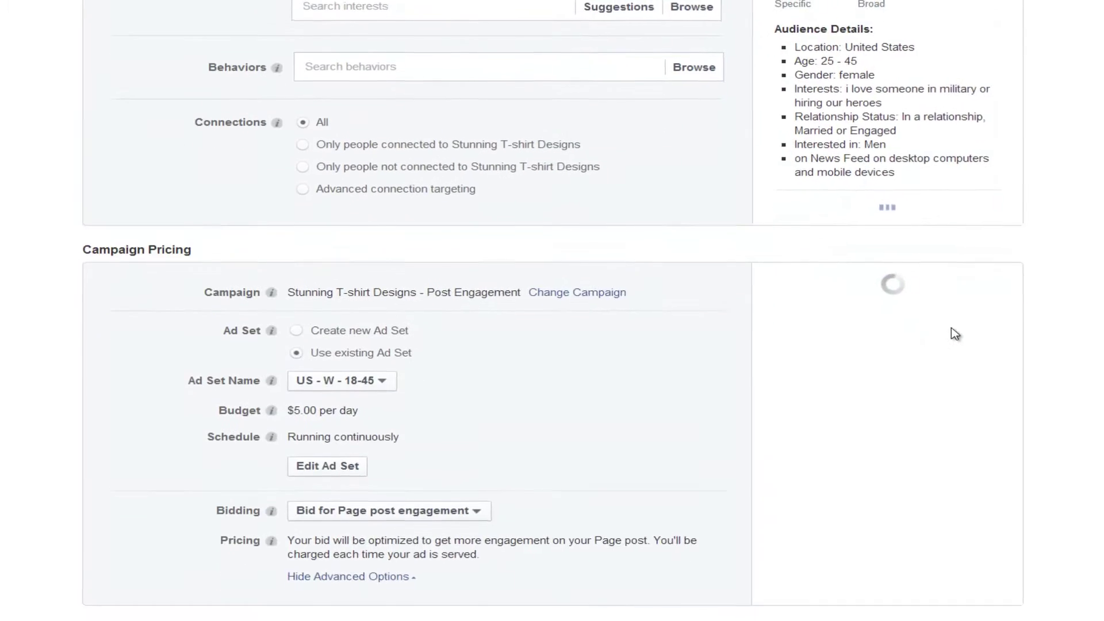
scroll(972, 355, up, 2)
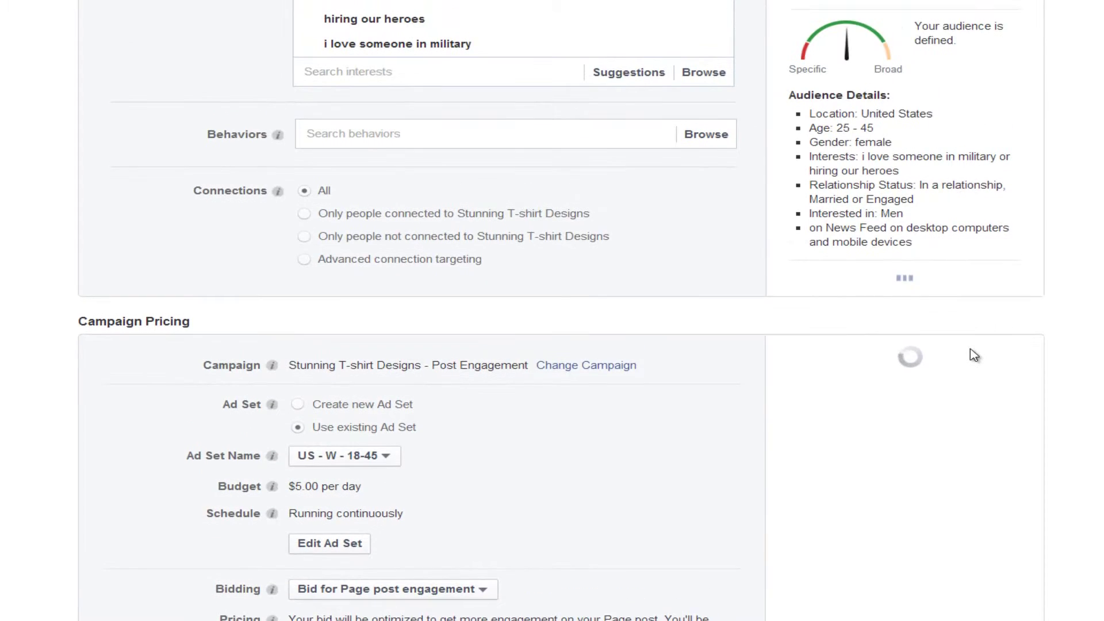
scroll(974, 354, down, 1)
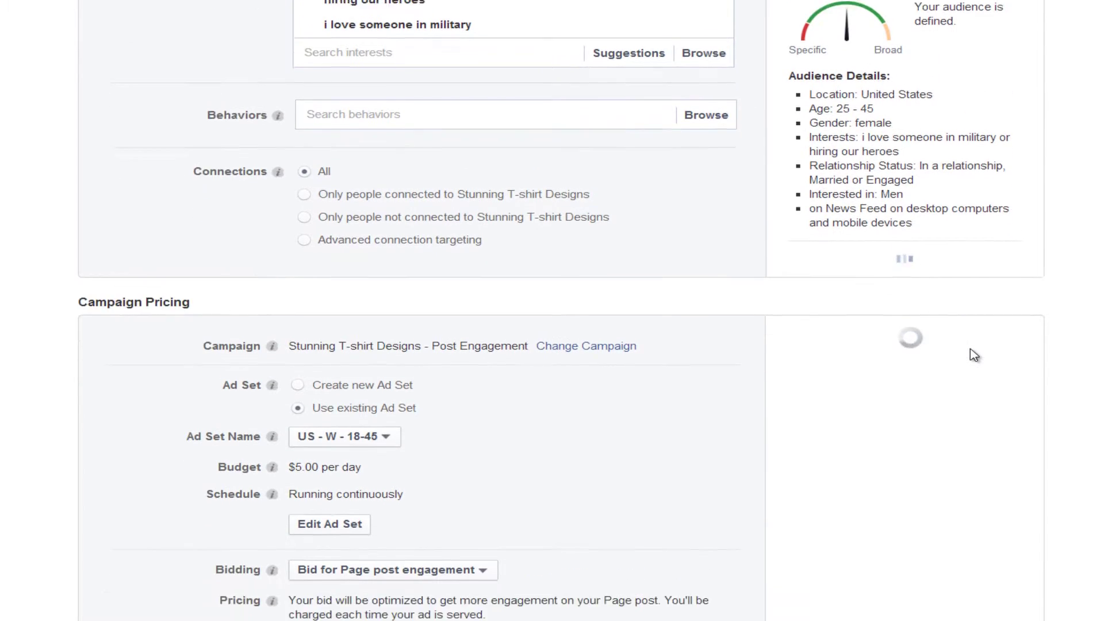
scroll(779, 366, down, 1)
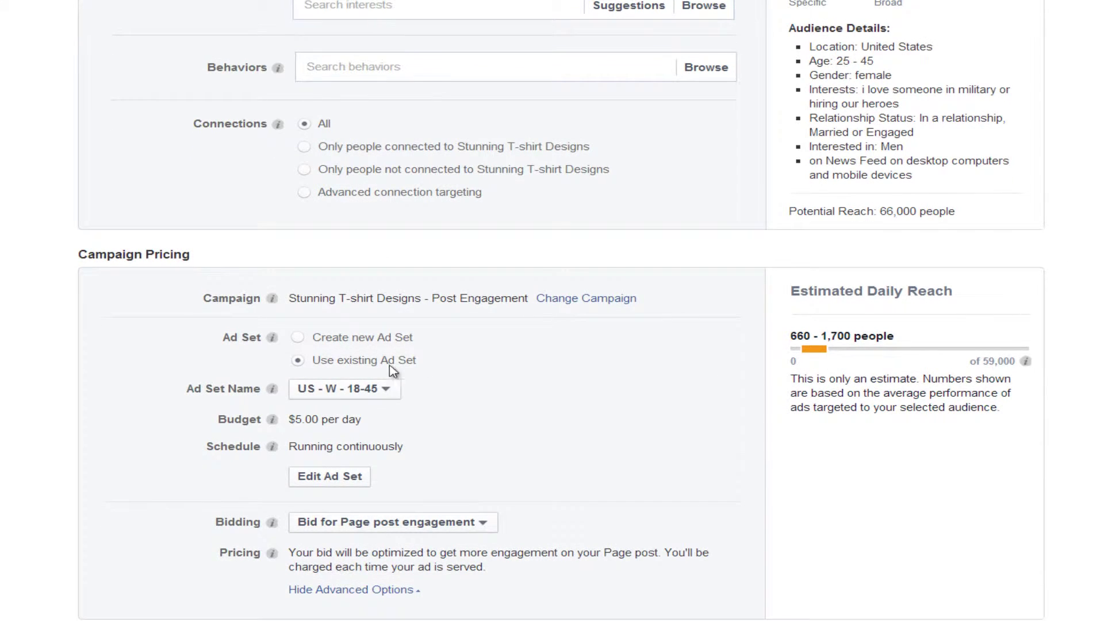
click(353, 344)
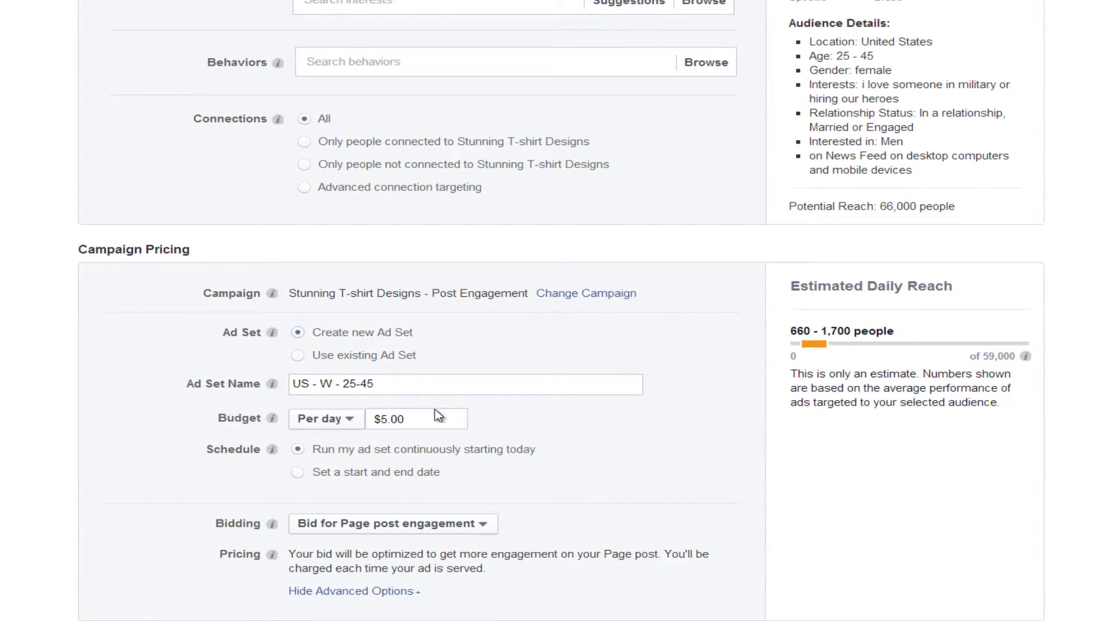
scroll(428, 414, down, 3)
Remove the interests "hiring our heroes" and "i love someone in military" from the new ad's audience
scroll(536, 288, up, 11)
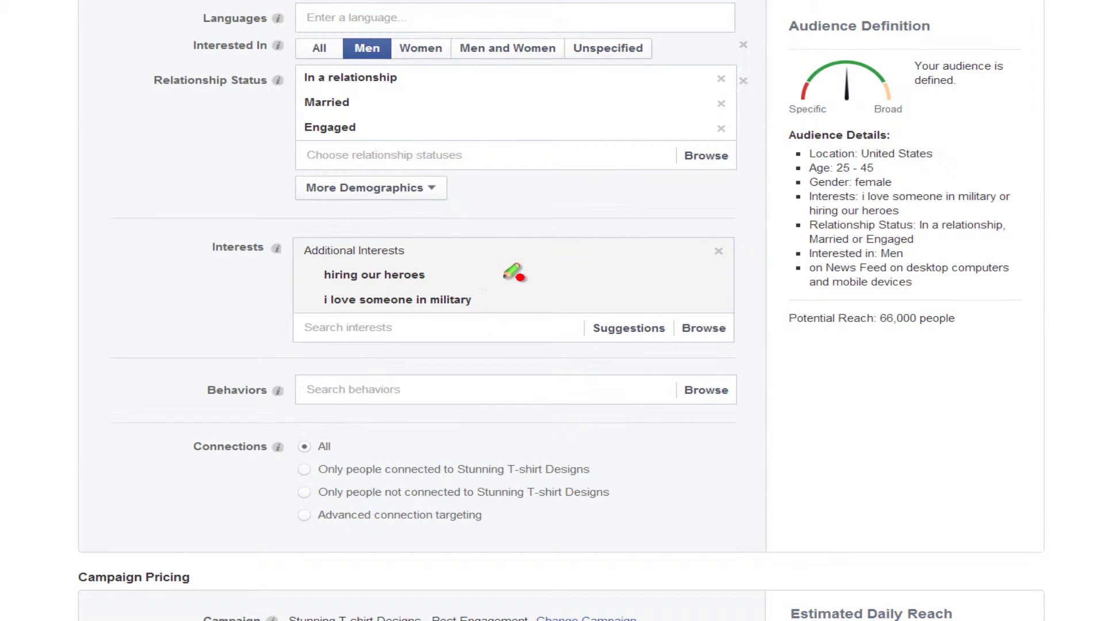
drag(451, 288, 291, 289)
mouse_move(455, 316)
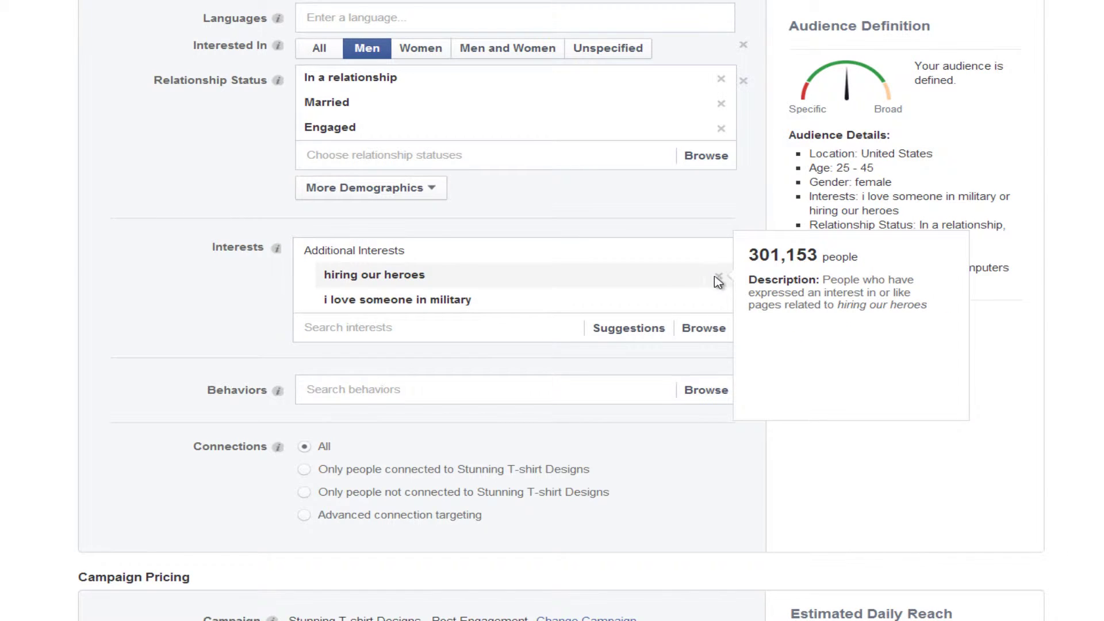
click(718, 277)
click(718, 276)
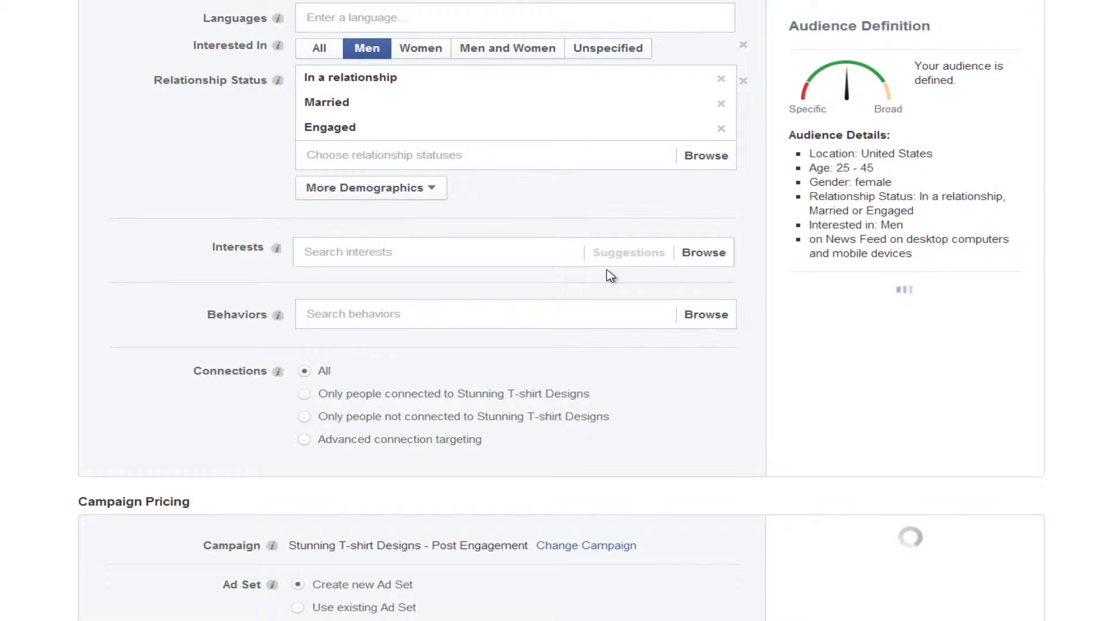
Find the Military Spouse page in the Audience Insights Page Likes list and add "military spouse" to the new ad's interests
scroll(610, 276, up, 2)
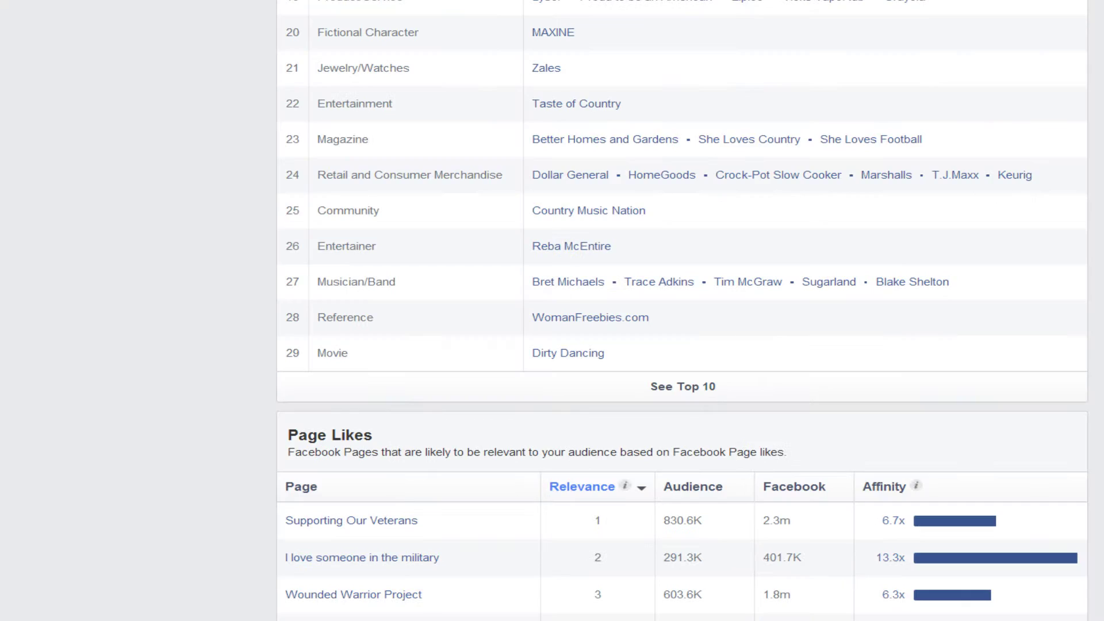
scroll(542, 80, down, 7)
drag(463, 150, 276, 153)
click(381, 171)
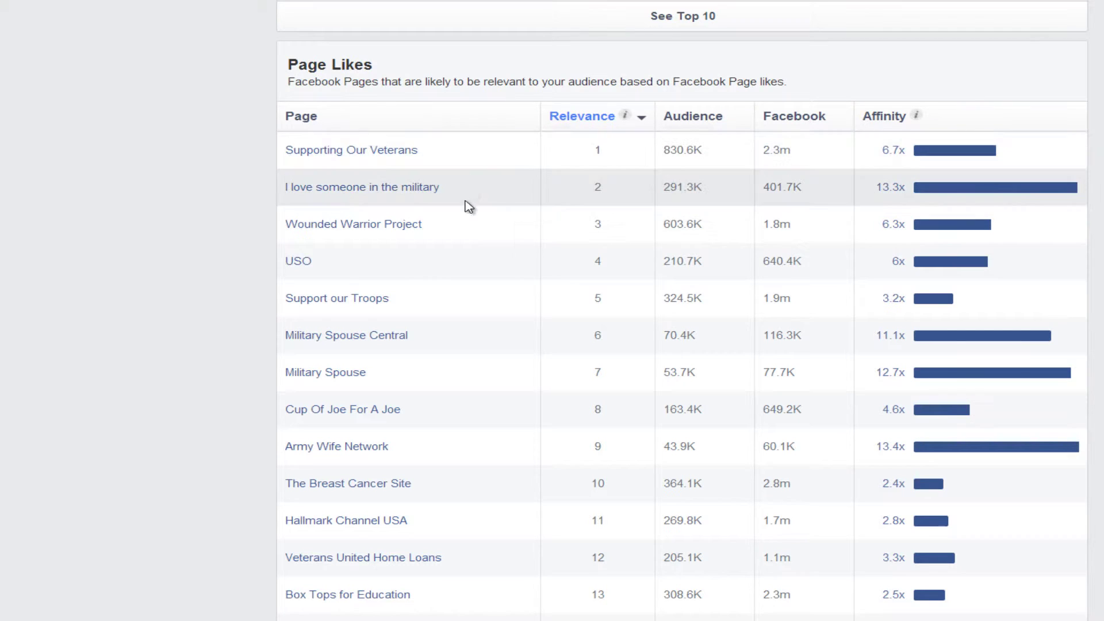
scroll(474, 220, down, 1)
mouse_move(304, 173)
mouse_down()
mouse_move(278, 178)
mouse_move(285, 173)
mouse_up()
scroll(463, 244, down, 2)
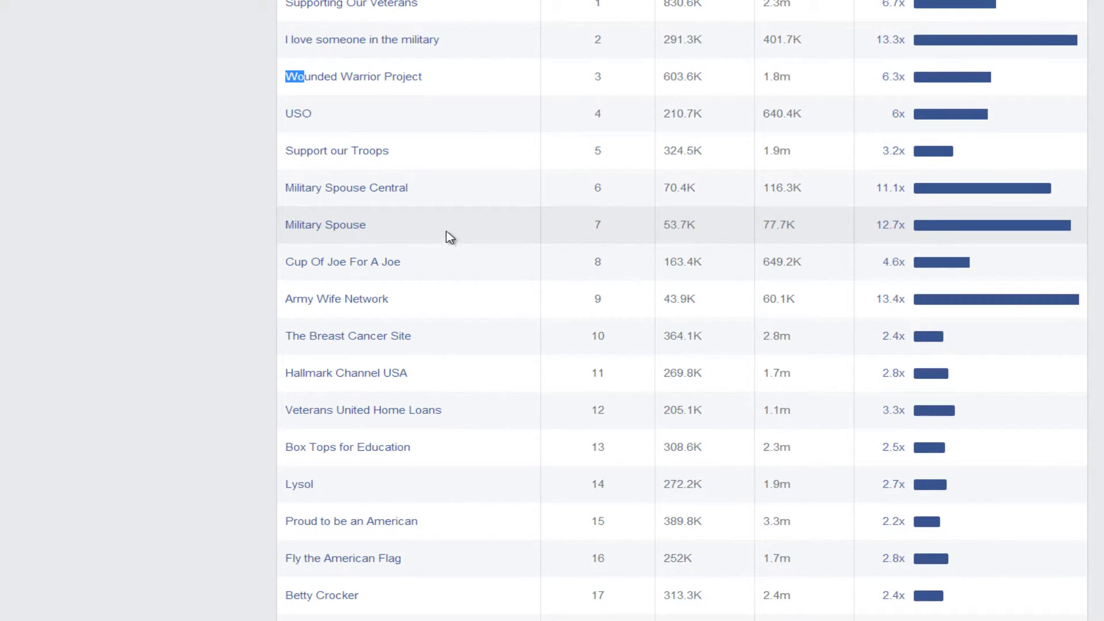
drag(368, 231, 291, 232)
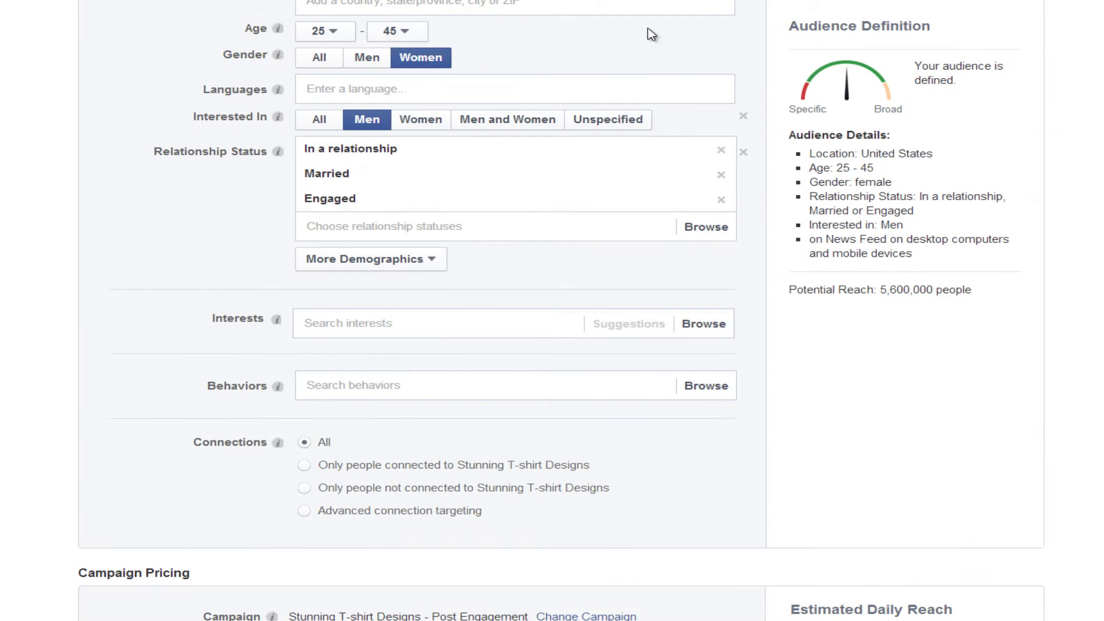
click(460, 239)
click(394, 323)
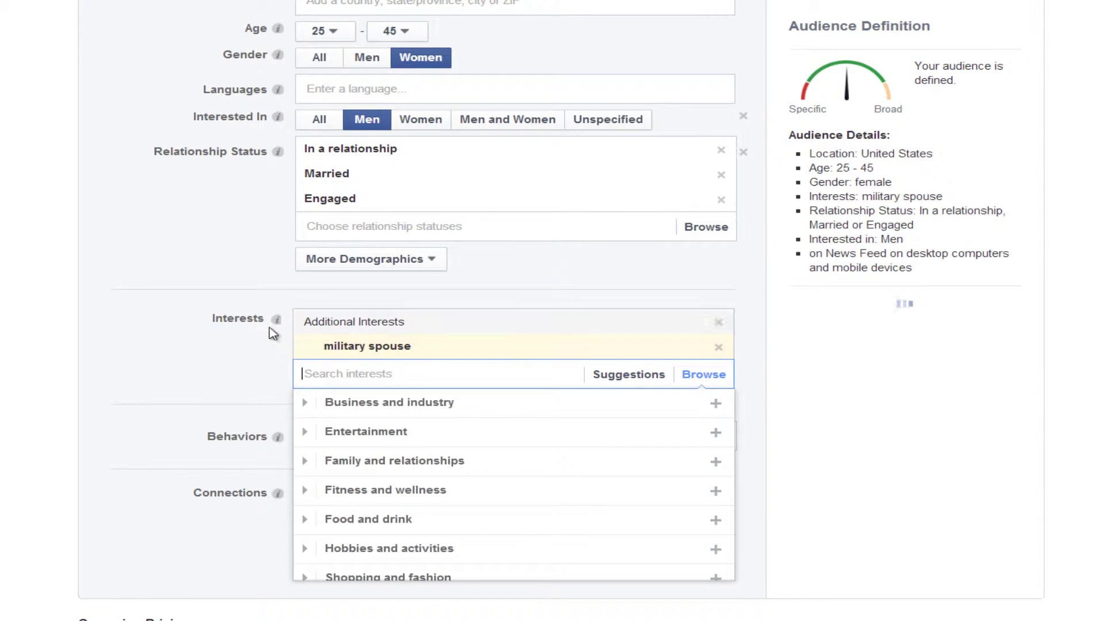
click(271, 328)
mouse_move(372, 358)
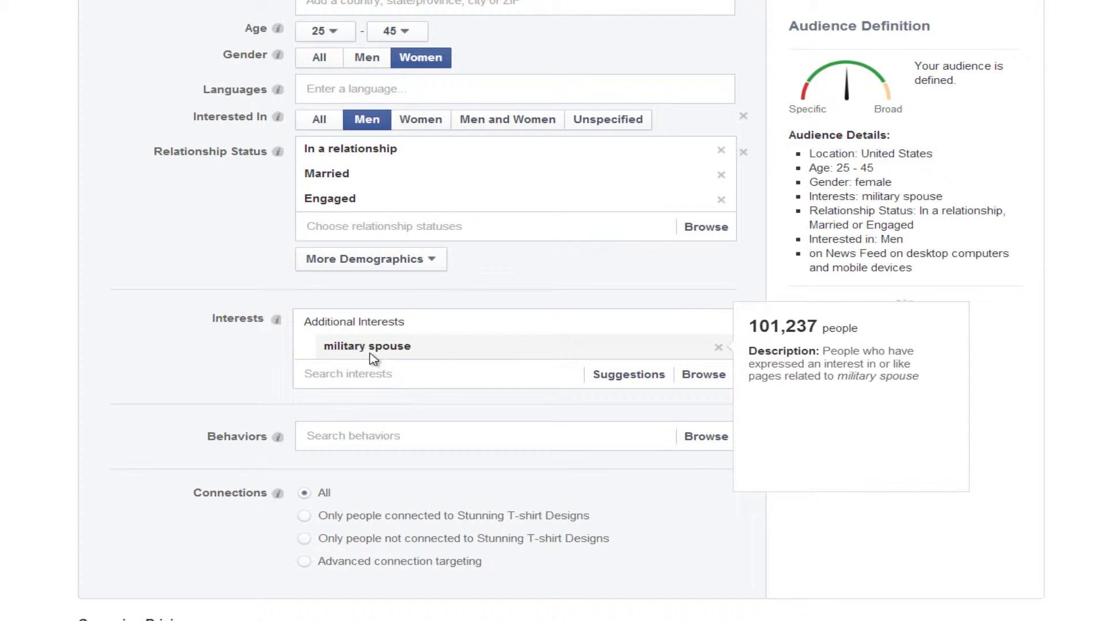
Copy the Army Wife Network page name from the Page Likes list and add it to the new ad's interests
scroll(166, 355, down, 2)
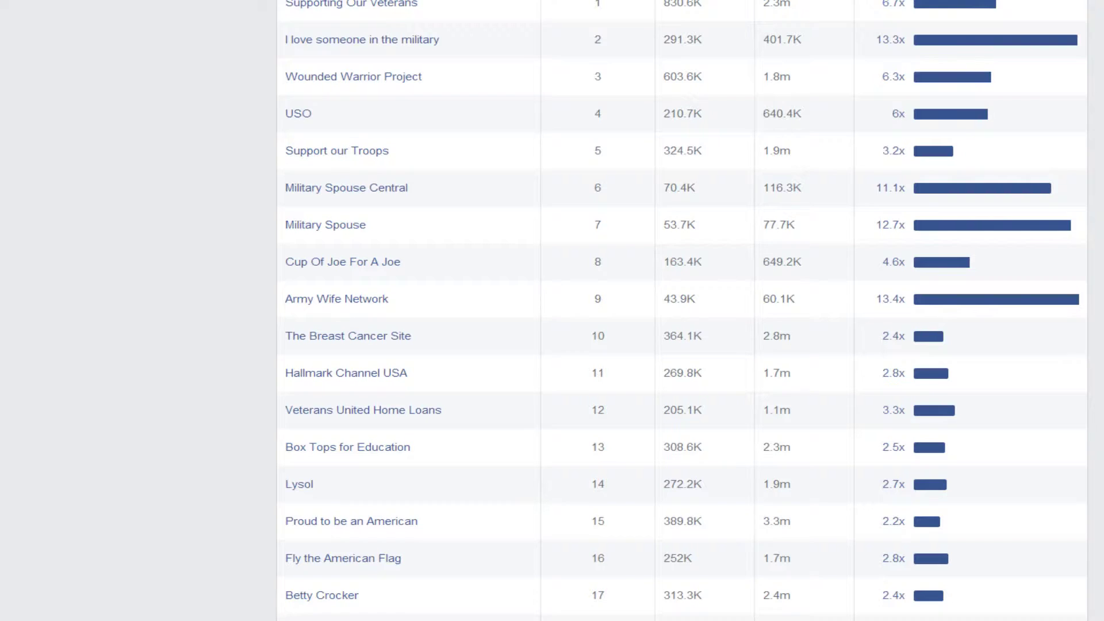
scroll(423, 304, down, 1)
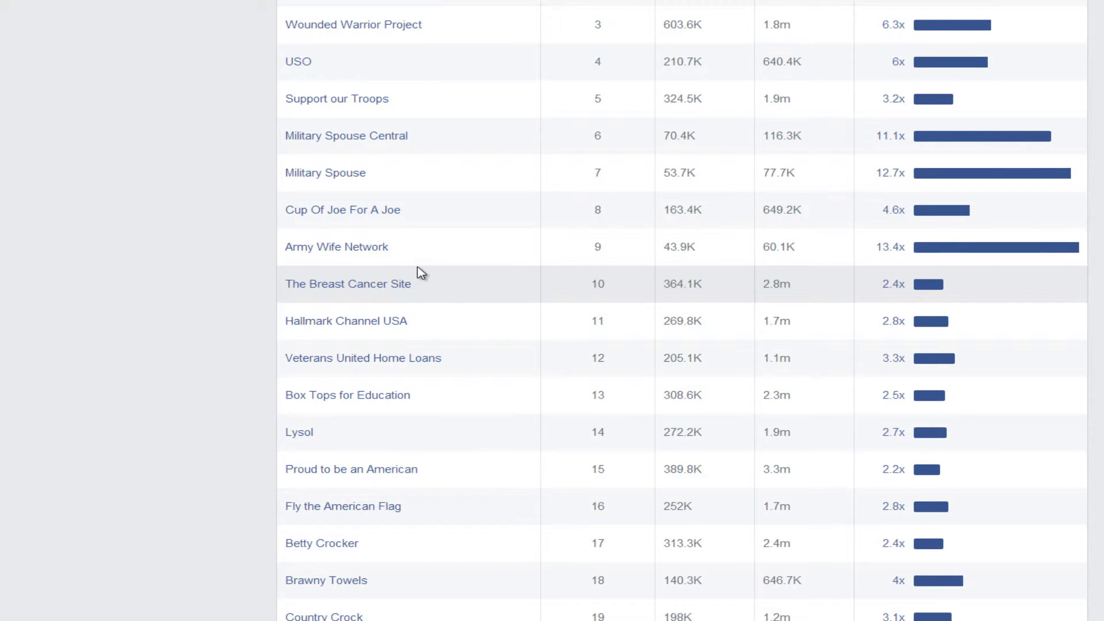
triple_click(358, 256)
key(ctrl+c)
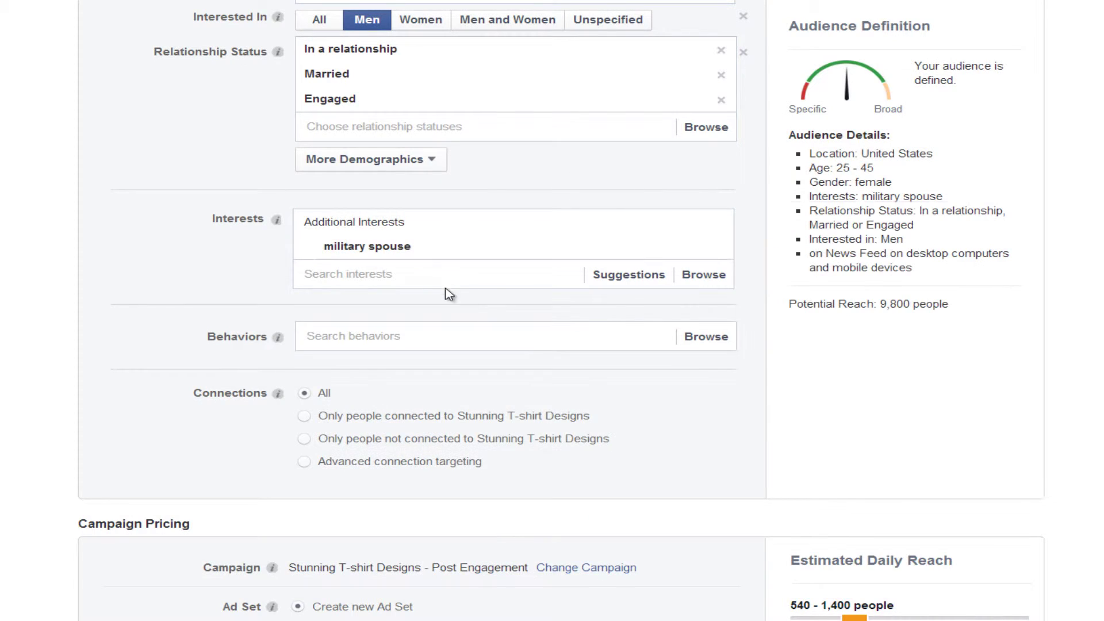
click(437, 274)
key(ctrl+v)
key(Return)
click(255, 276)
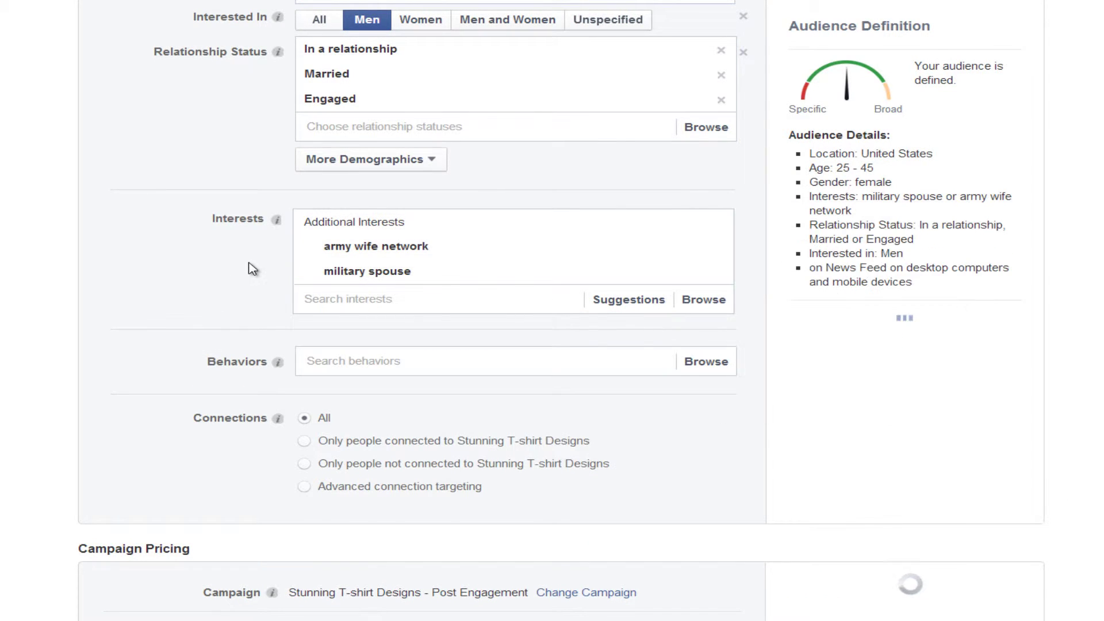
Search the ad's interests for the top-ranked liked page and add "supporting our veterans"
scroll(251, 273, down, 1)
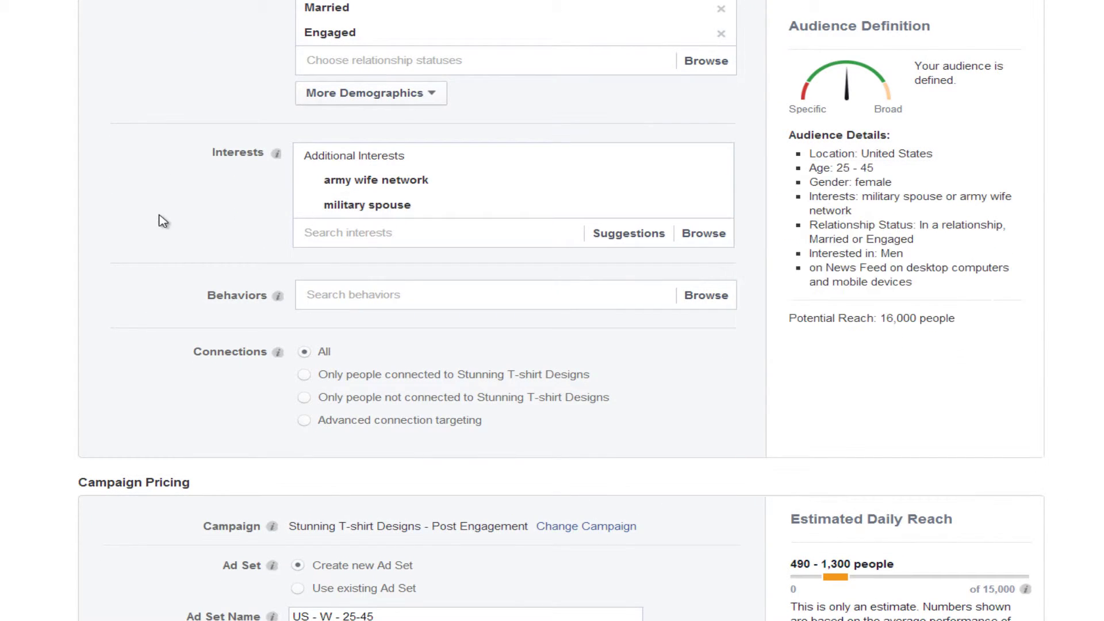
scroll(163, 222, down, 1)
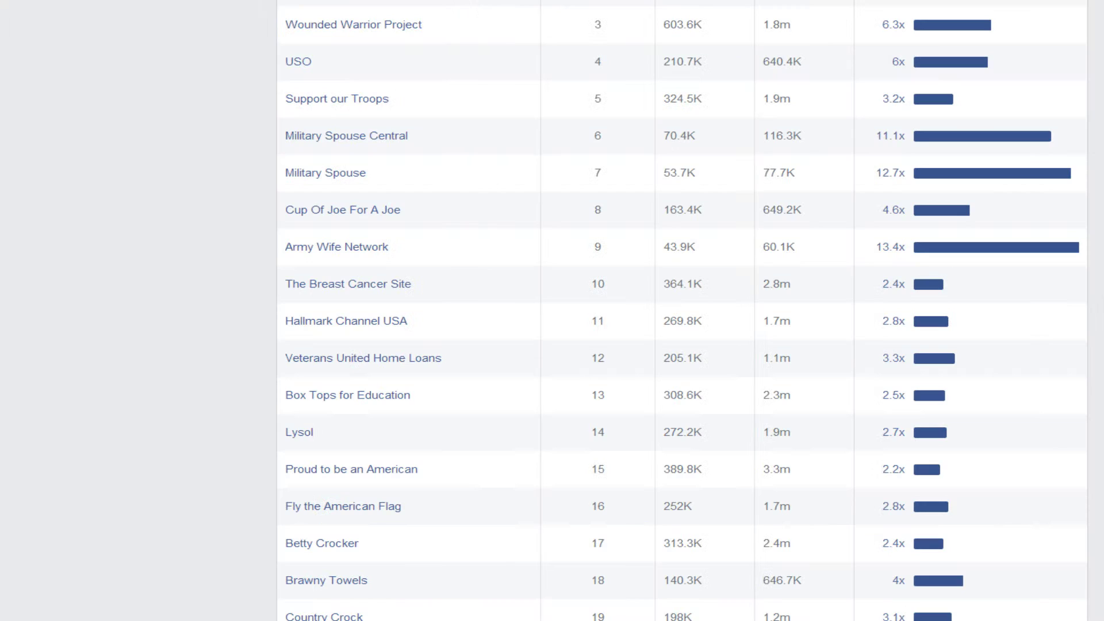
scroll(481, 204, up, 3)
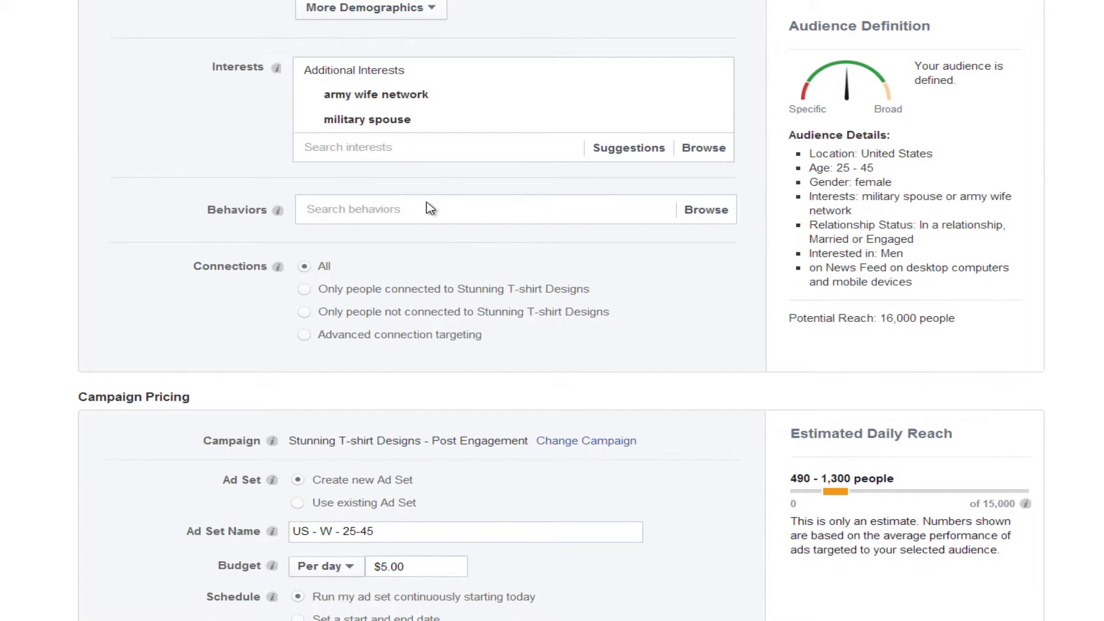
click(433, 151)
text(supp)
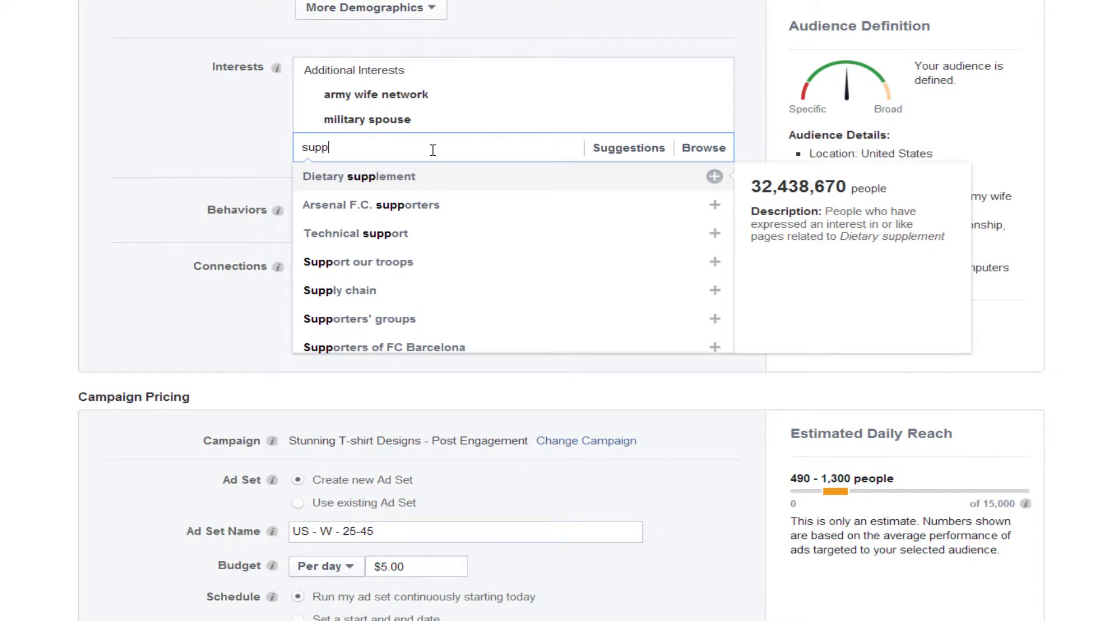
text(orting our ve)
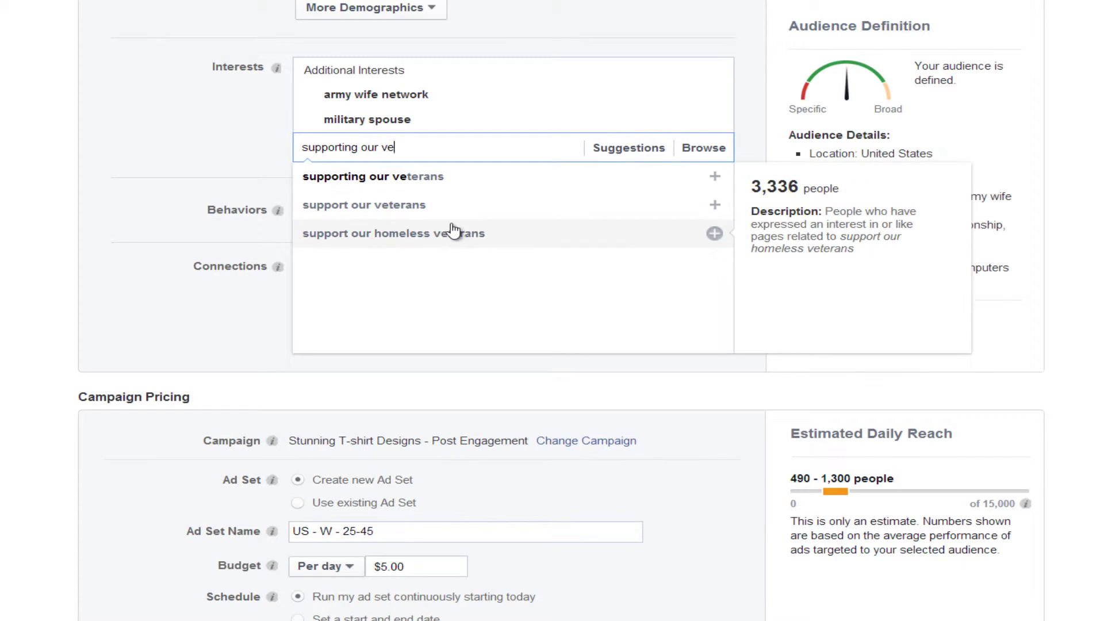
click(442, 195)
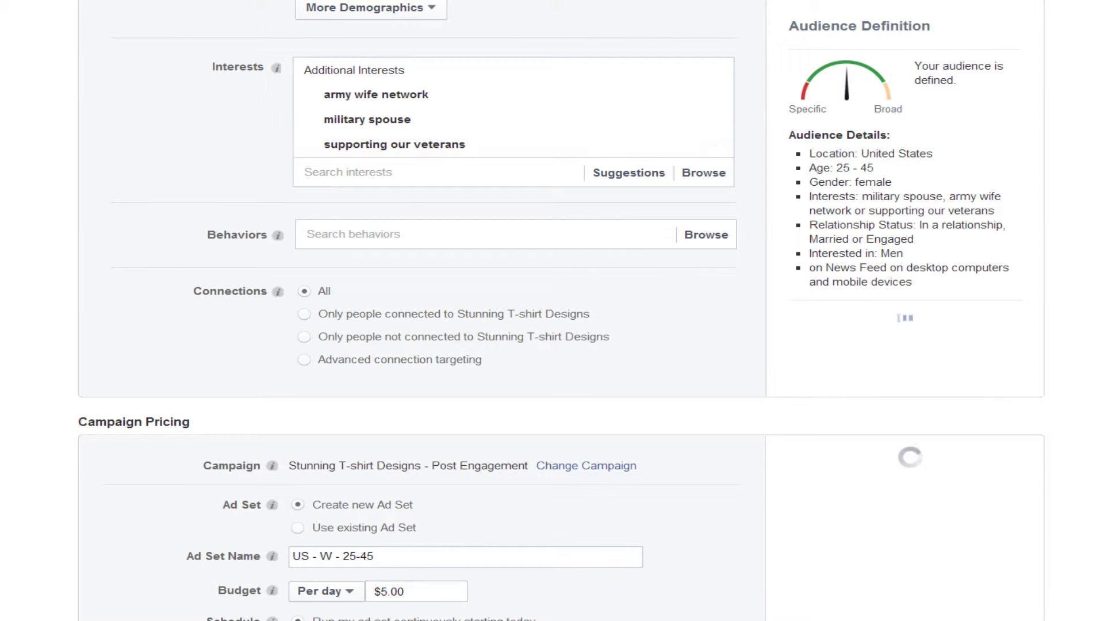
Review the new ad's demographic targeting, chosen interests and potential reach
scroll(848, 213, down, 1)
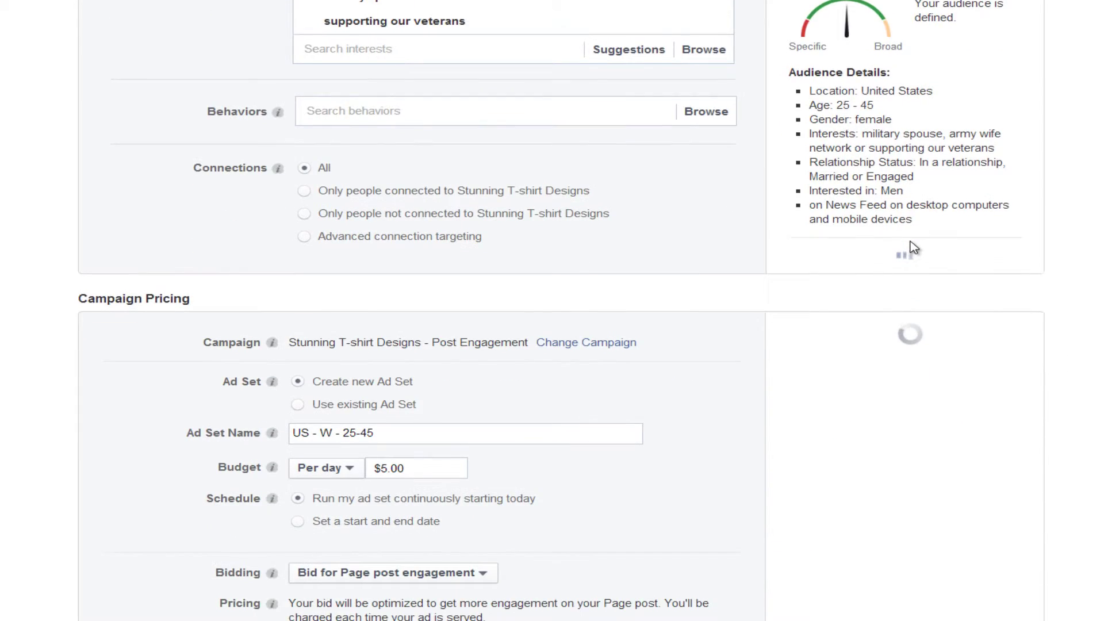
scroll(911, 242, up, 6)
scroll(912, 241, up, 1)
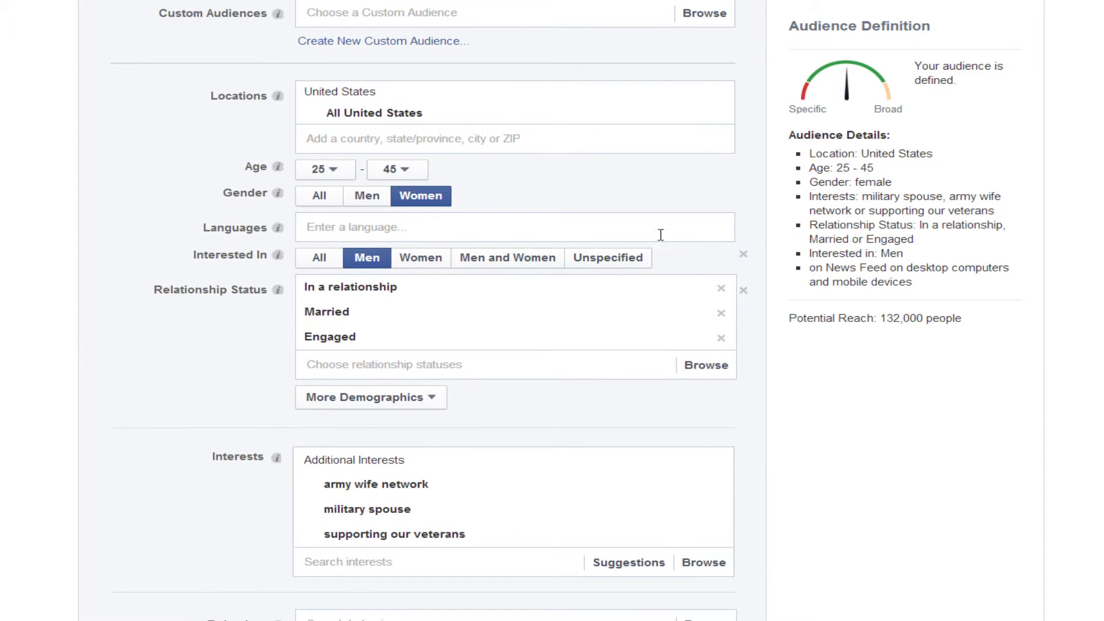
scroll(423, 299, down, 1)
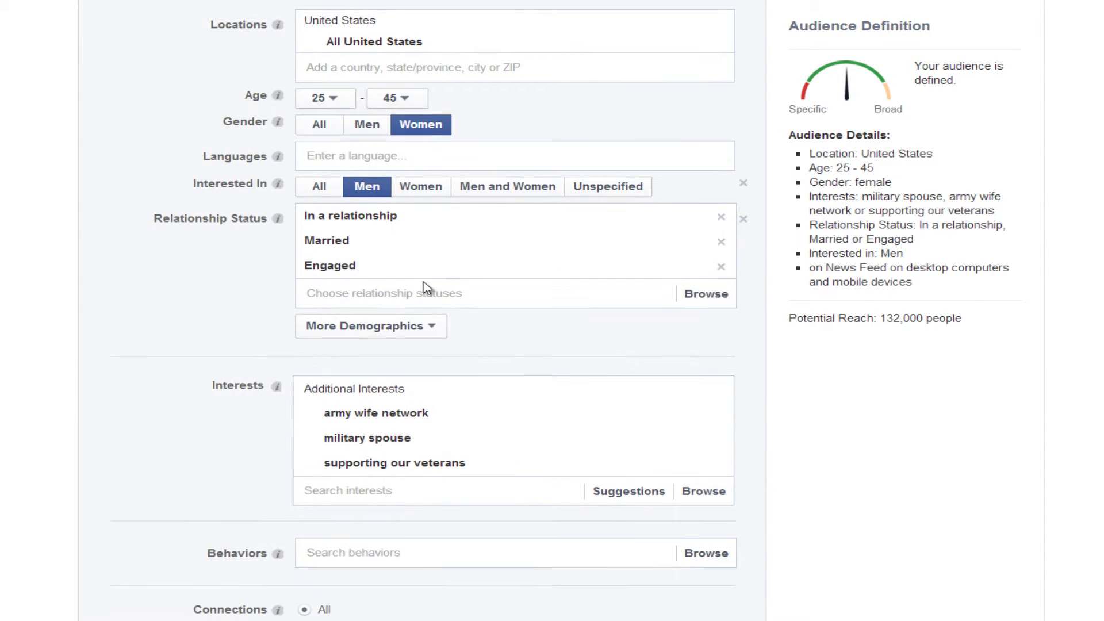
drag(383, 139, 447, 138)
scroll(648, 190, down, 4)
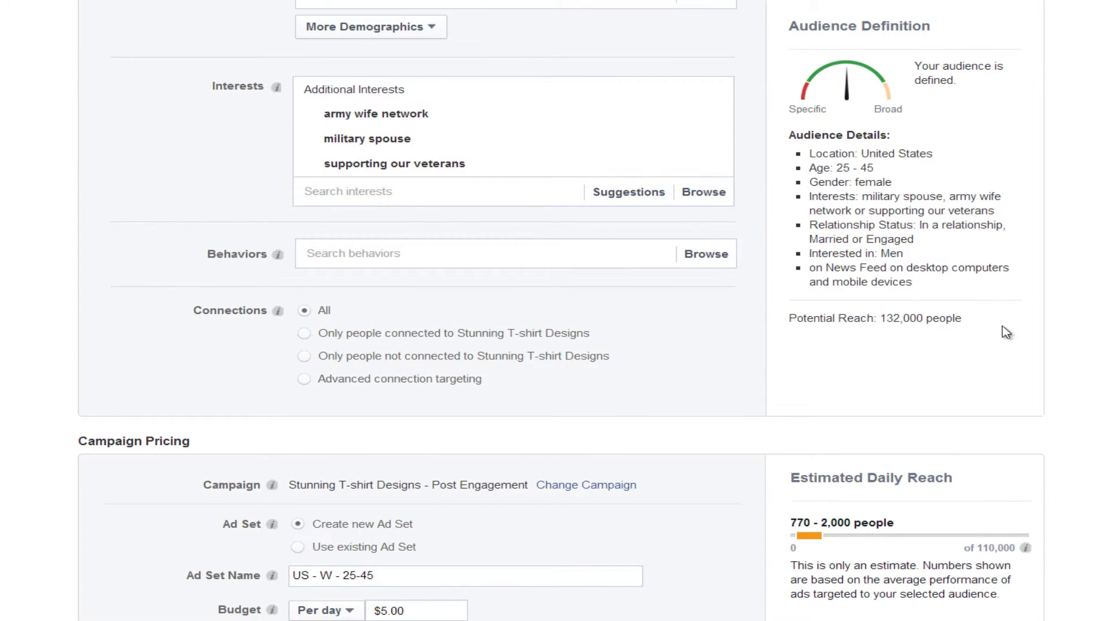
scroll(1036, 322, down, 2)
mouse_move(850, 233)
mouse_down()
mouse_move(776, 237)
mouse_move(1055, 279)
mouse_move(1009, 216)
mouse_up()
key(Escape)
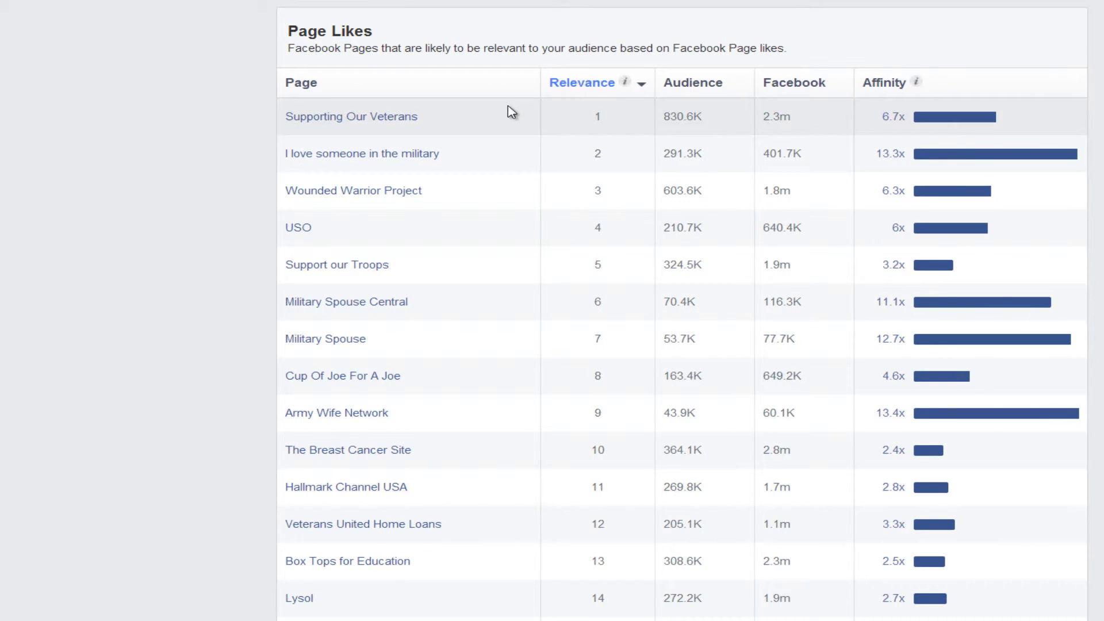
Pick the USO page from the Page Likes list and add "uso" to the new ad's interests
scroll(509, 111, down, 1)
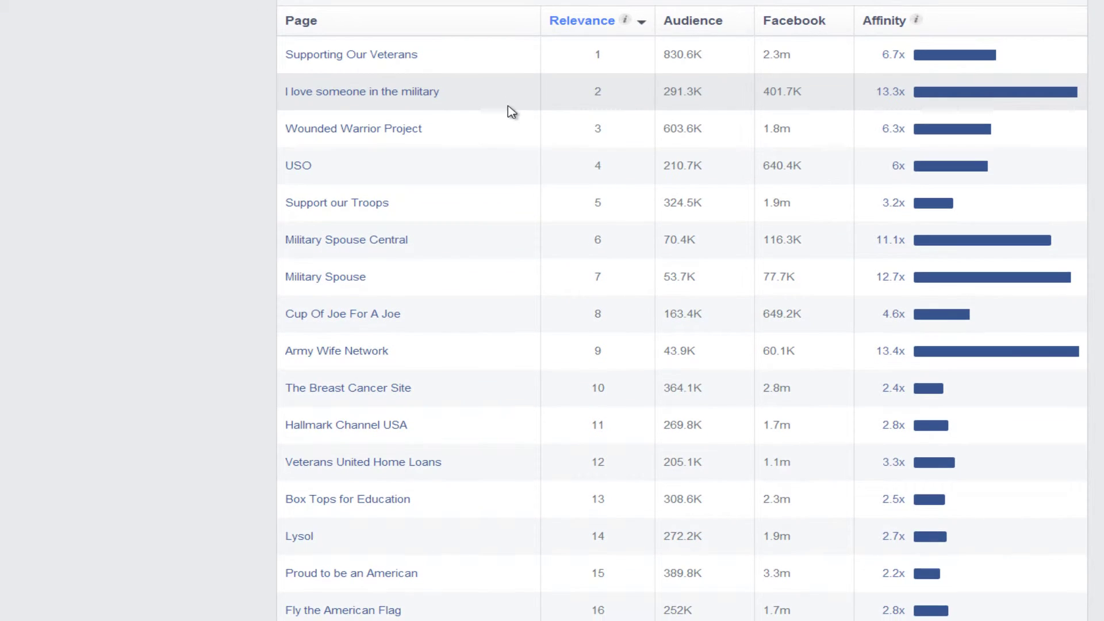
scroll(510, 111, up, 1)
scroll(510, 111, down, 1)
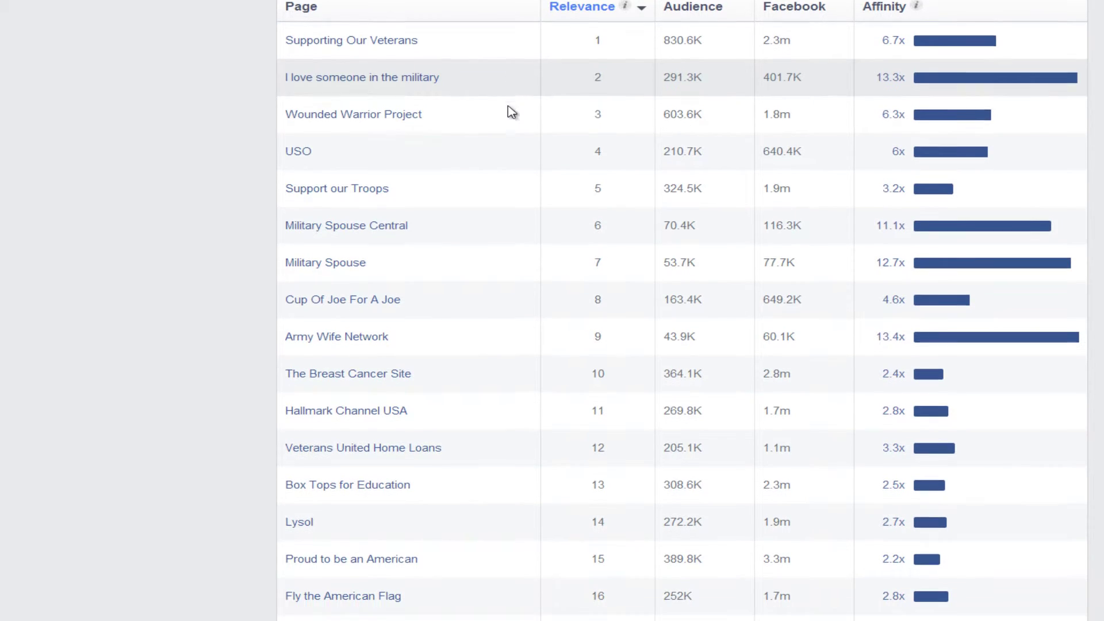
drag(335, 157, 285, 156)
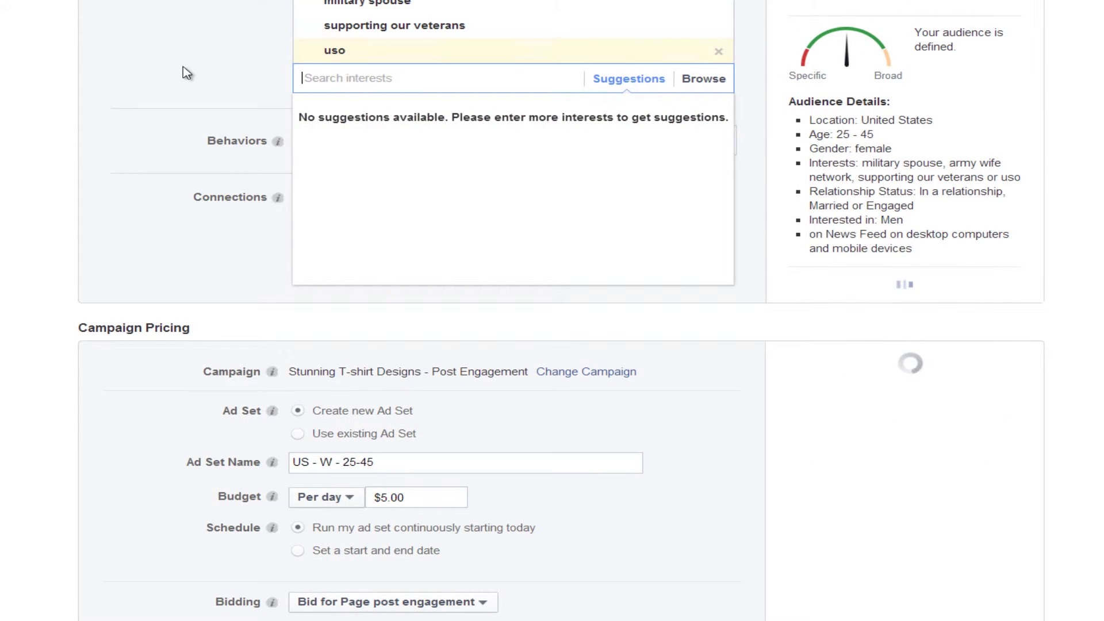
scroll(403, 221, up, 5)
mouse_move(405, 369)
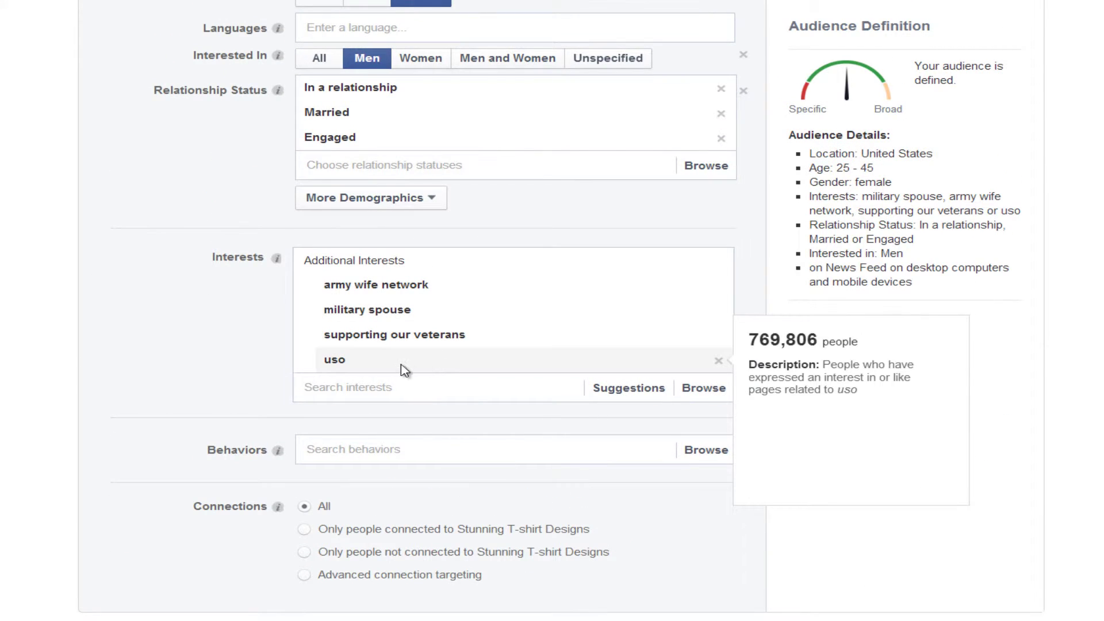
Examine the updated Audience Definition and the Estimated Daily Reach of the new ad set
scroll(215, 322, down, 4)
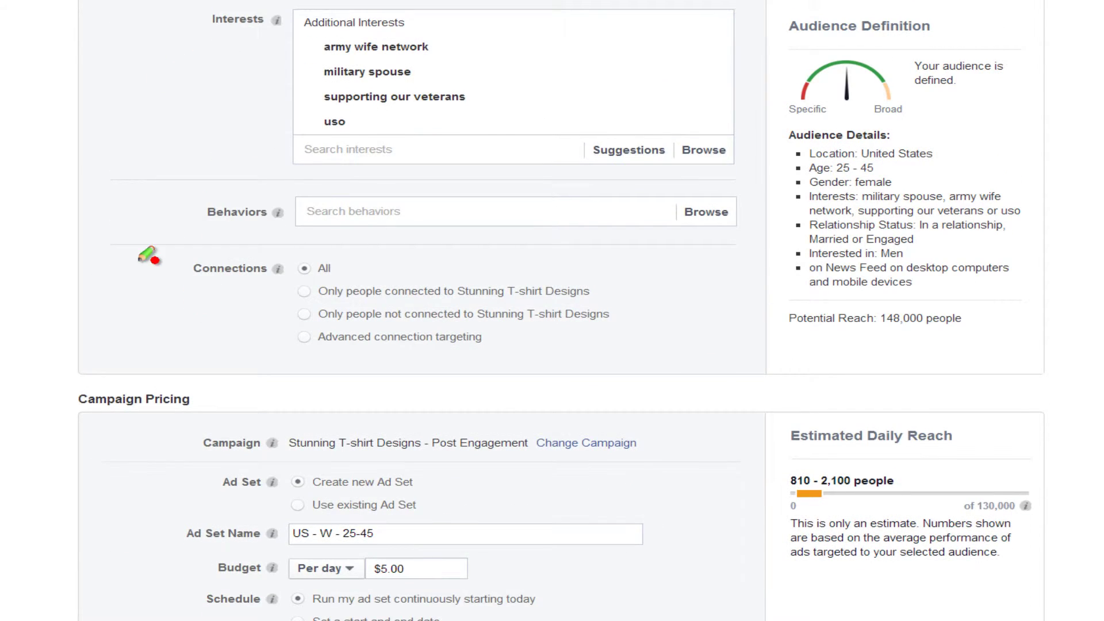
drag(12, 87, 141, 153)
key(Escape)
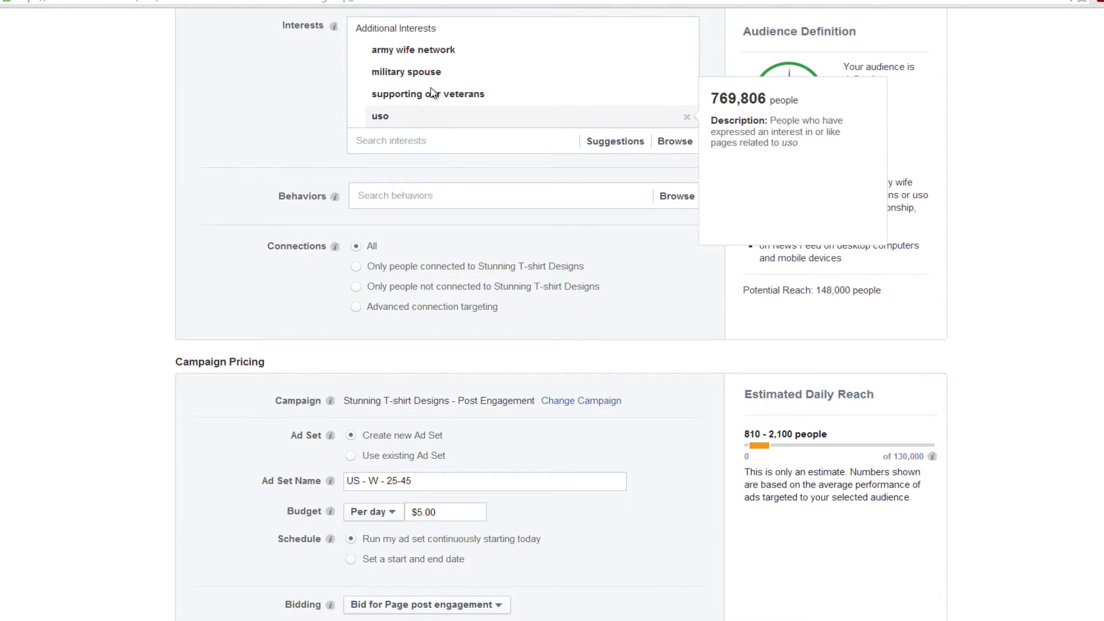
scroll(339, 104, up, 1)
scroll(337, 102, up, 2)
scroll(337, 101, down, 2)
scroll(337, 102, up, 2)
drag(44, 105, 209, 225)
mouse_move(154, 93)
mouse_down()
mouse_move(164, 176)
mouse_move(237, 397)
mouse_up()
mouse_move(90, 511)
mouse_down()
mouse_move(308, 594)
mouse_move(352, 593)
mouse_up()
key(Escape)
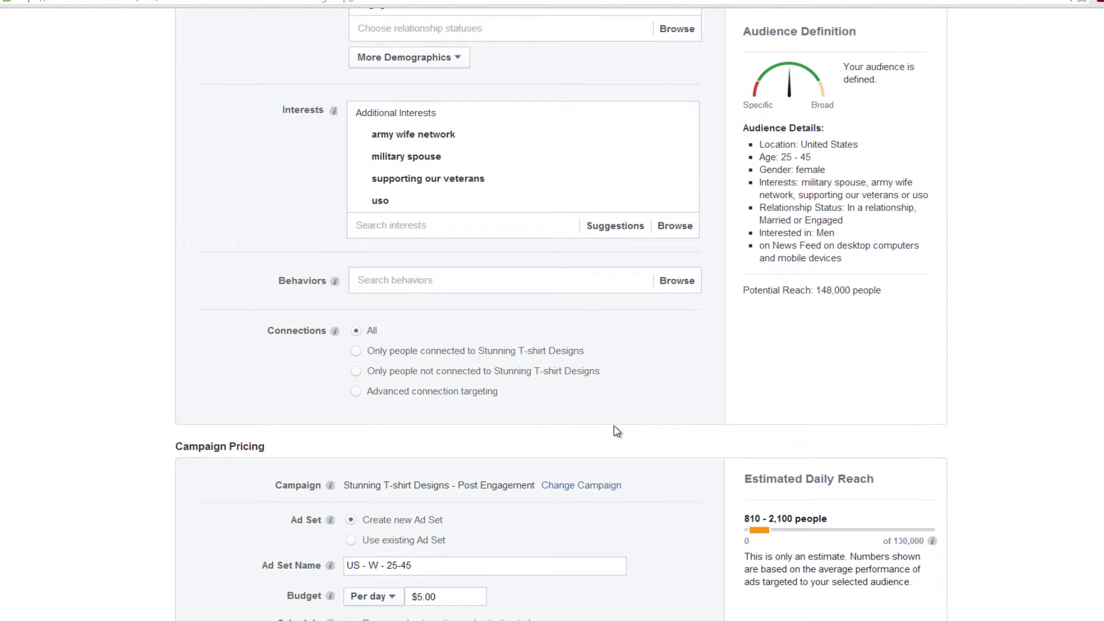
Compare the closely matching interests "army wife network" and "military spouse" with the broader "supporting our veterans" and "uso"
scroll(617, 396, up, 2)
mouse_move(417, 254)
drag(354, 246, 480, 242)
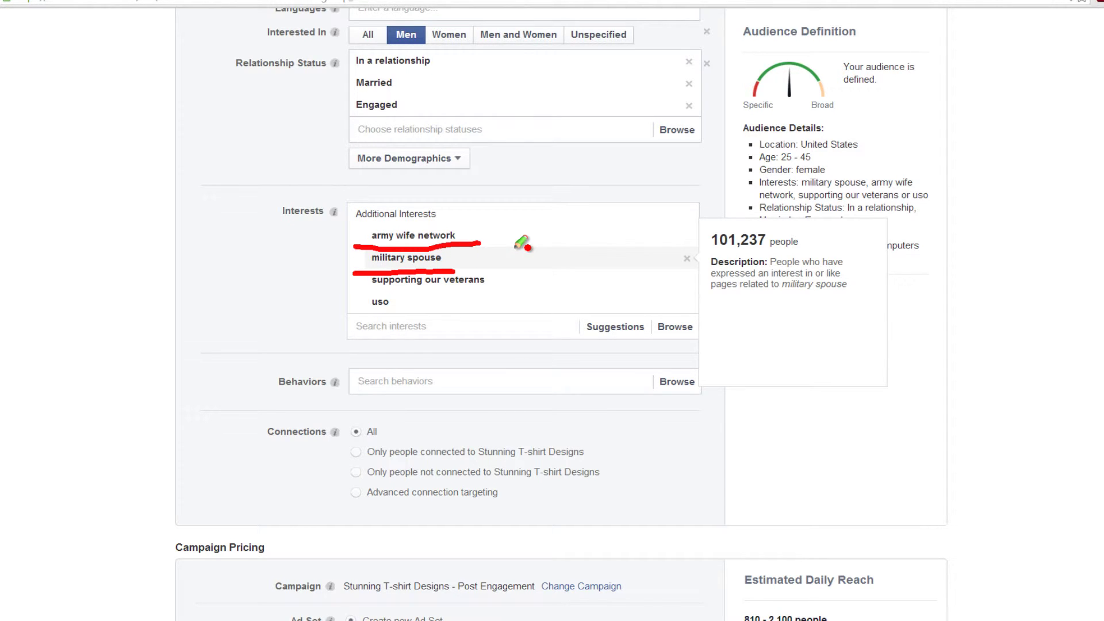
mouse_move(362, 280)
mouse_down()
mouse_move(480, 267)
mouse_move(371, 324)
mouse_up()
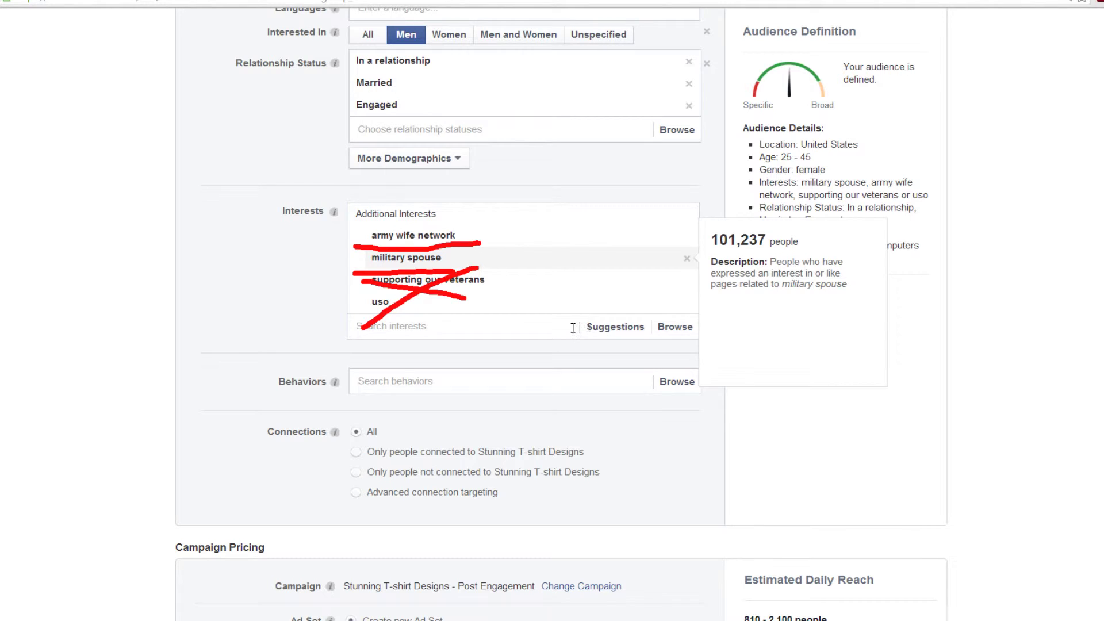
scroll(588, 302, down, 1)
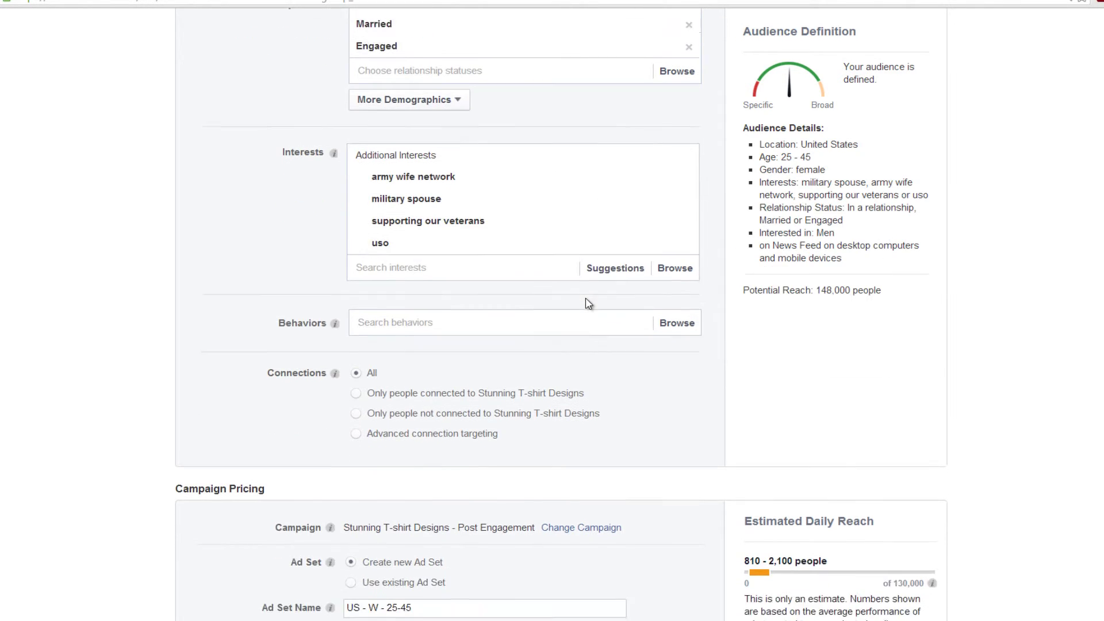
scroll(589, 304, down, 1)
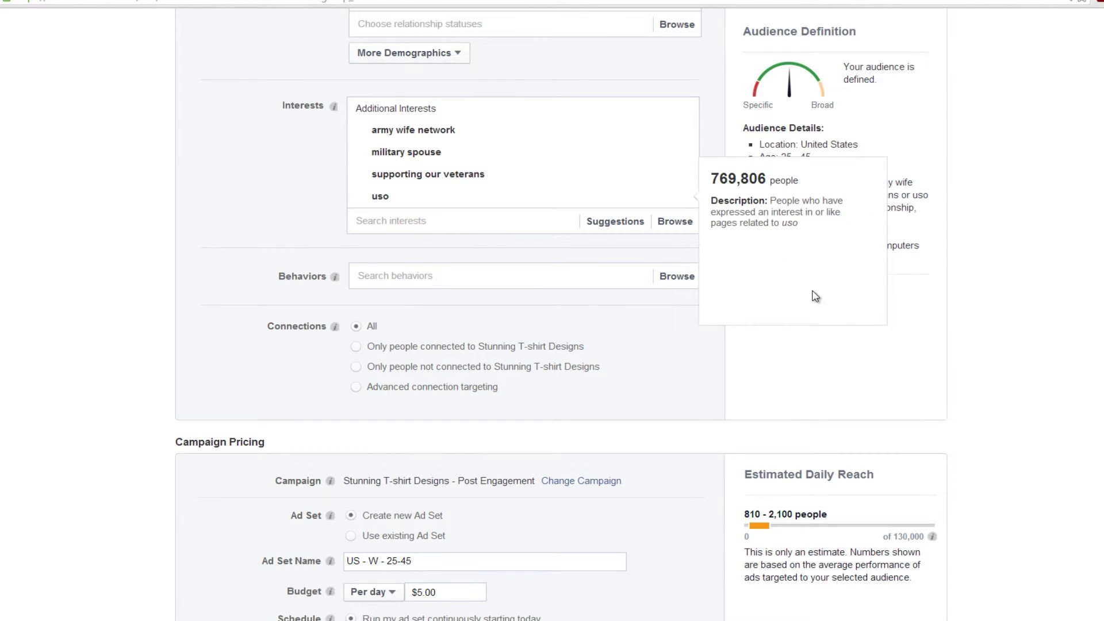
Place the order for the new ad with its $5.00 daily budget and start another similar ad from it
scroll(995, 380, down, 6)
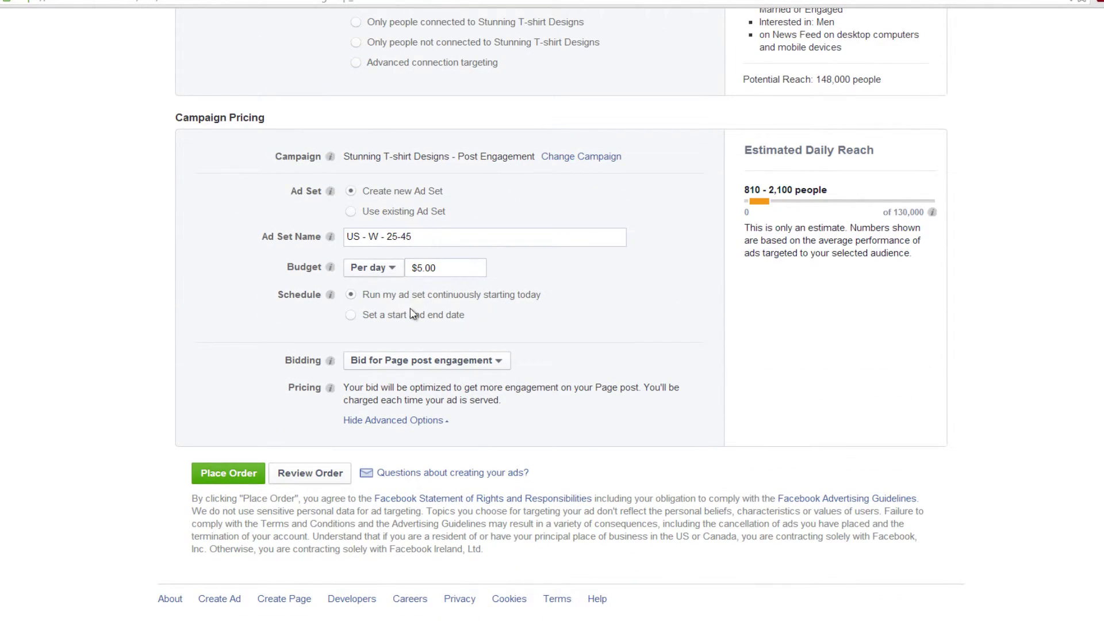
click(216, 483)
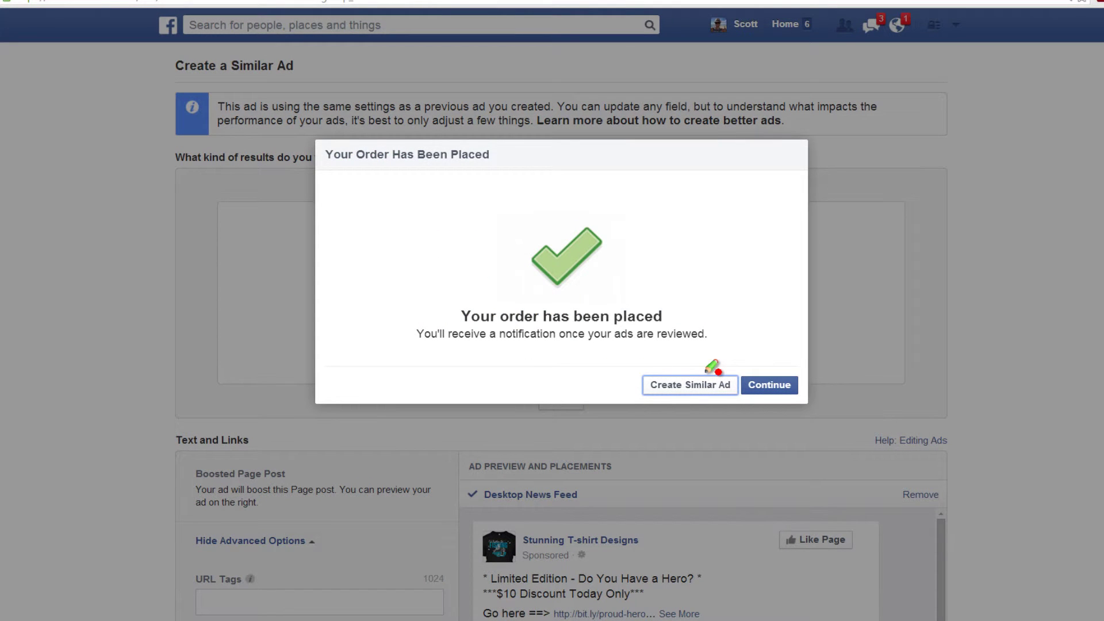
mouse_move(742, 351)
mouse_down()
mouse_move(661, 411)
mouse_move(759, 348)
mouse_up()
key(Escape)
click(667, 386)
scroll(937, 338, down, 18)
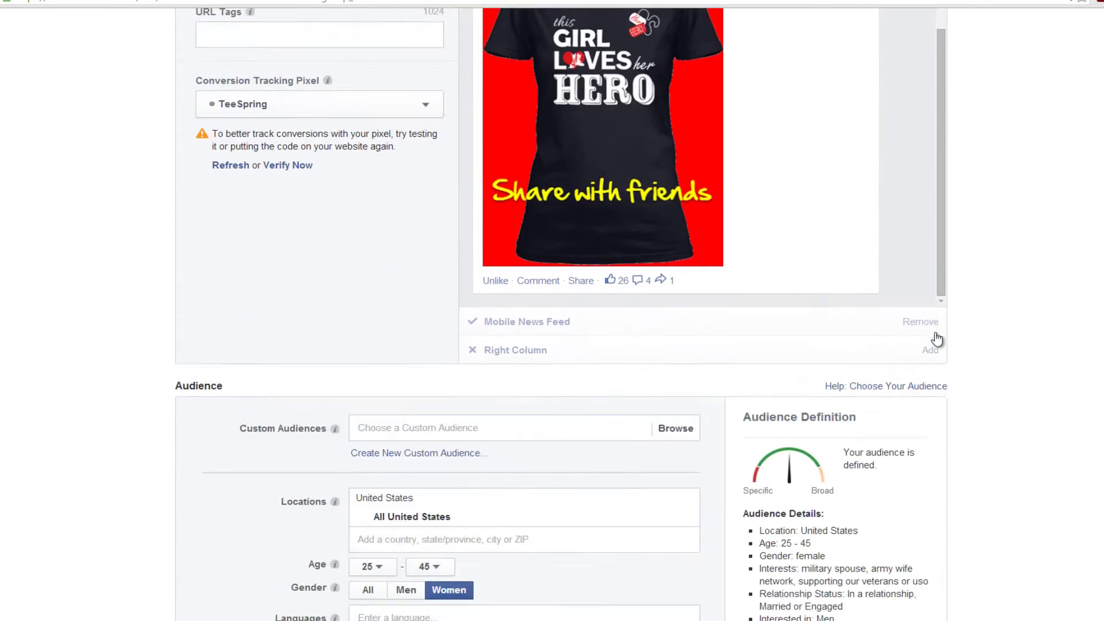
Remove all additional interests from the new ad's audience and activate the interest search
scroll(937, 338, down, 3)
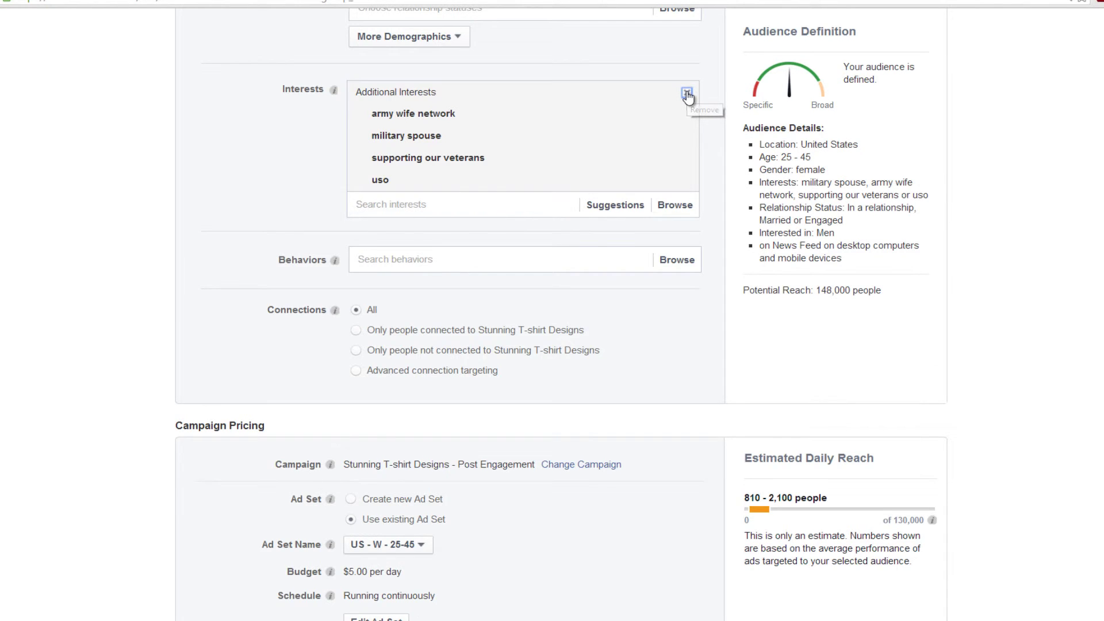
click(687, 93)
click(486, 94)
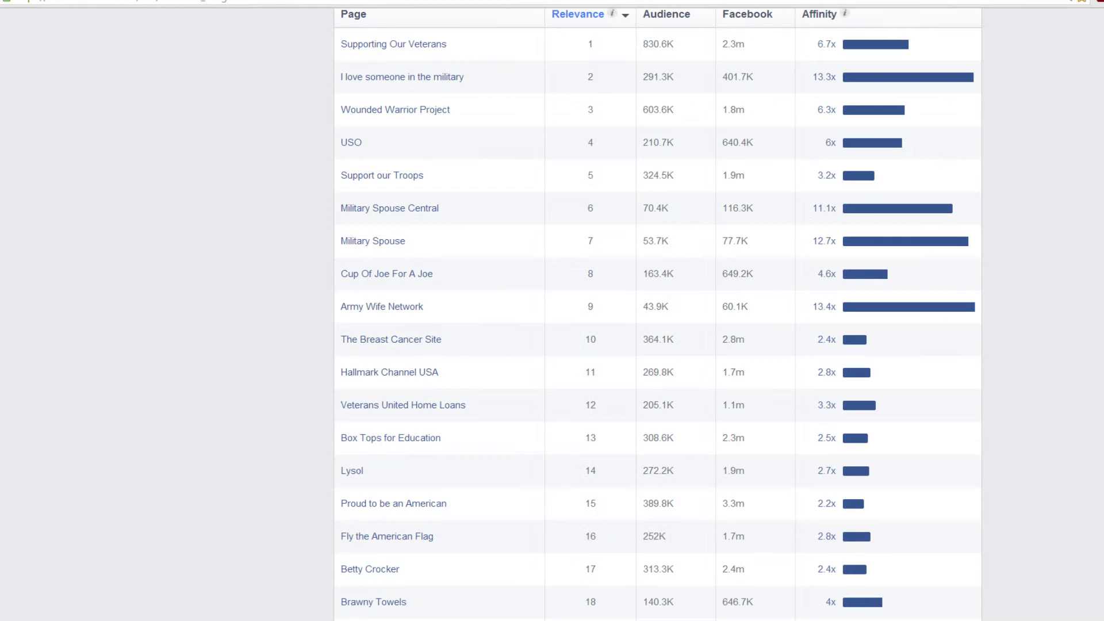
Try the Army Wife Network page from the Page Likes list as the ad's only interest, and remove it again
scroll(586, 202, down, 1)
scroll(588, 206, down, 1)
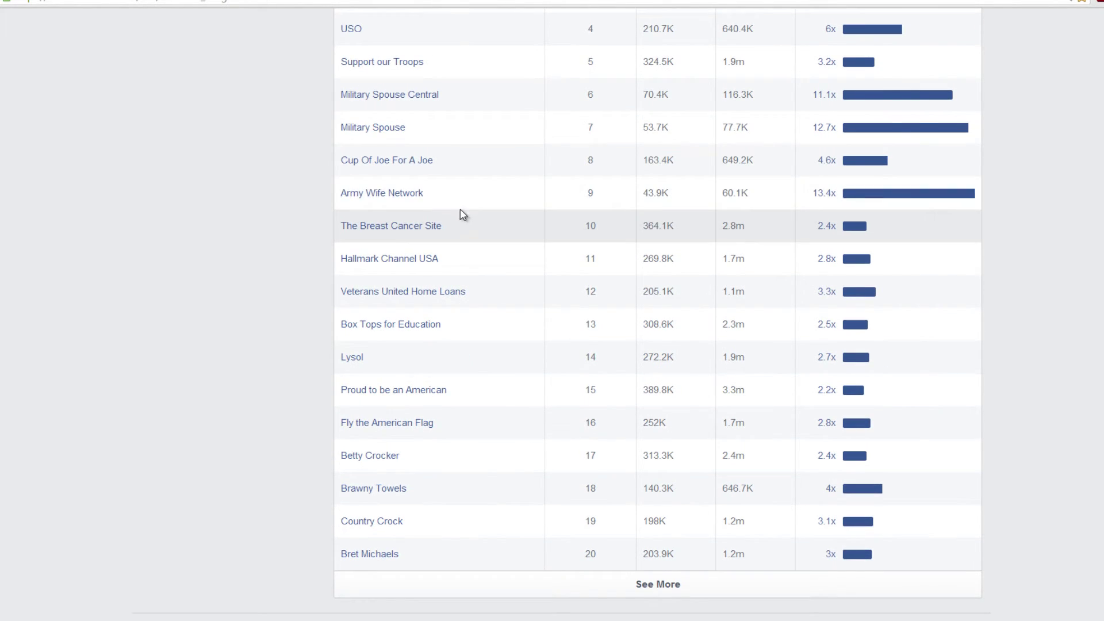
click(344, 204)
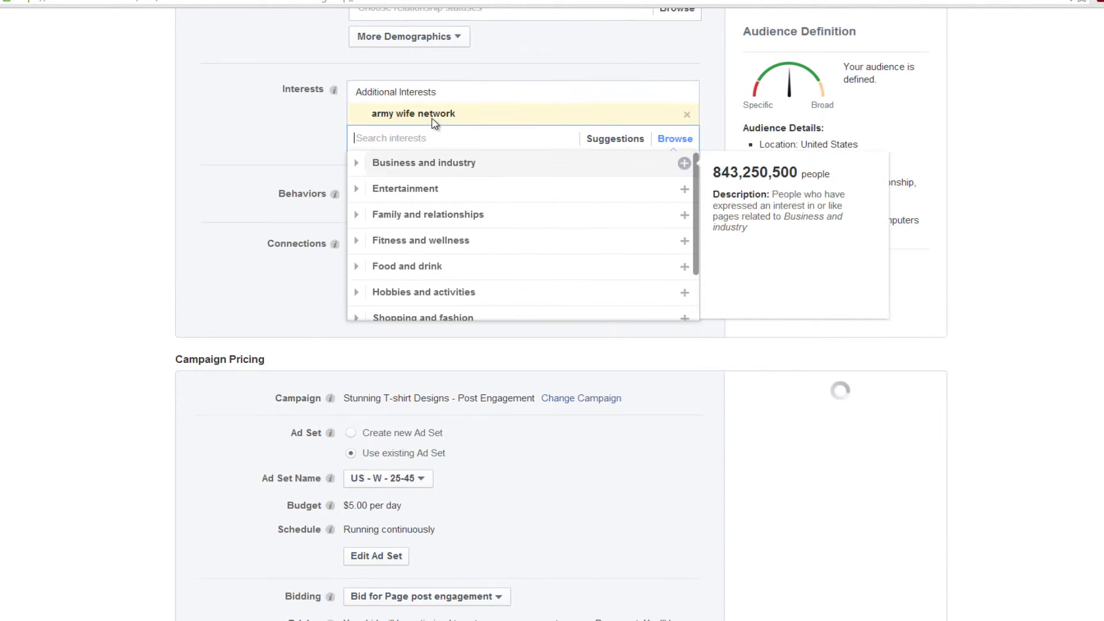
click(264, 108)
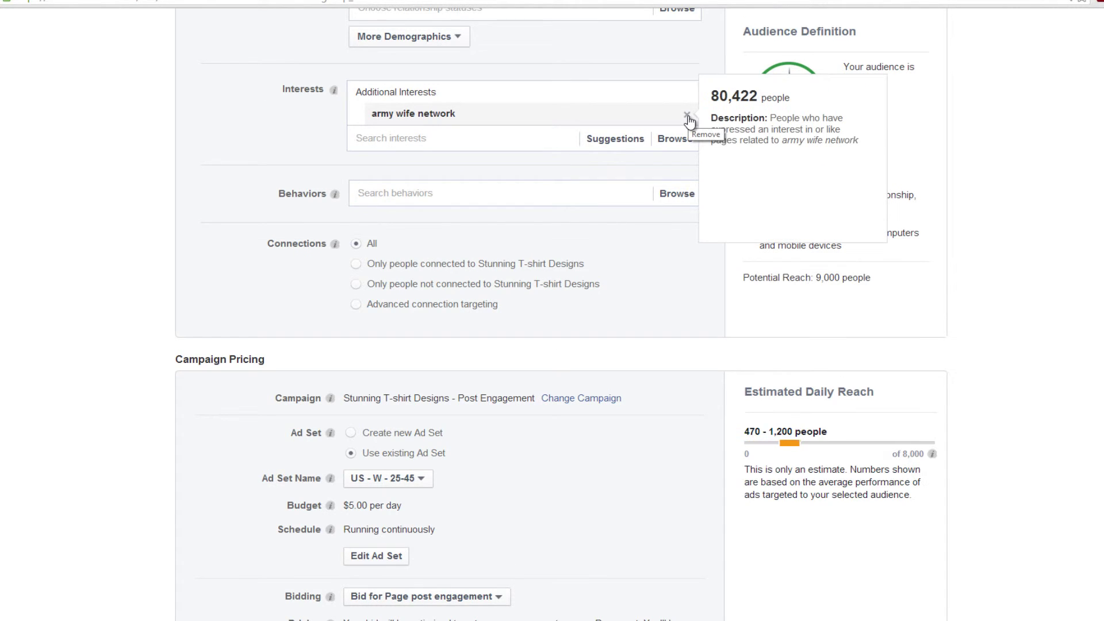
click(686, 115)
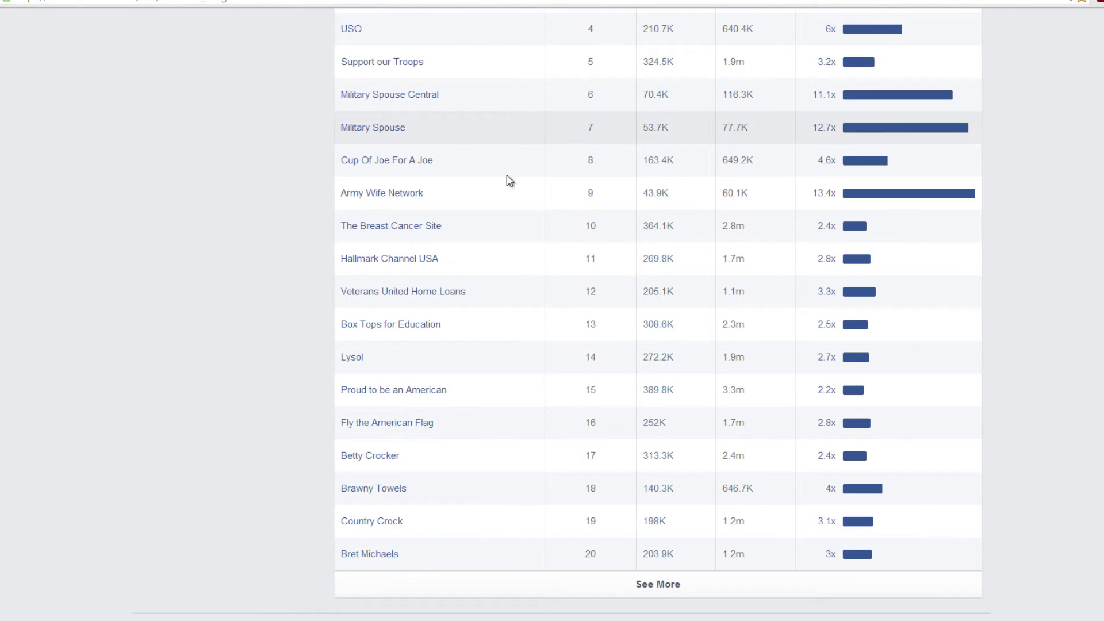
Review the Page Likes list and the Top Categories in Audience Insights alongside the audience's age, gender and interest filters
scroll(511, 190, down, 1)
scroll(518, 200, up, 1)
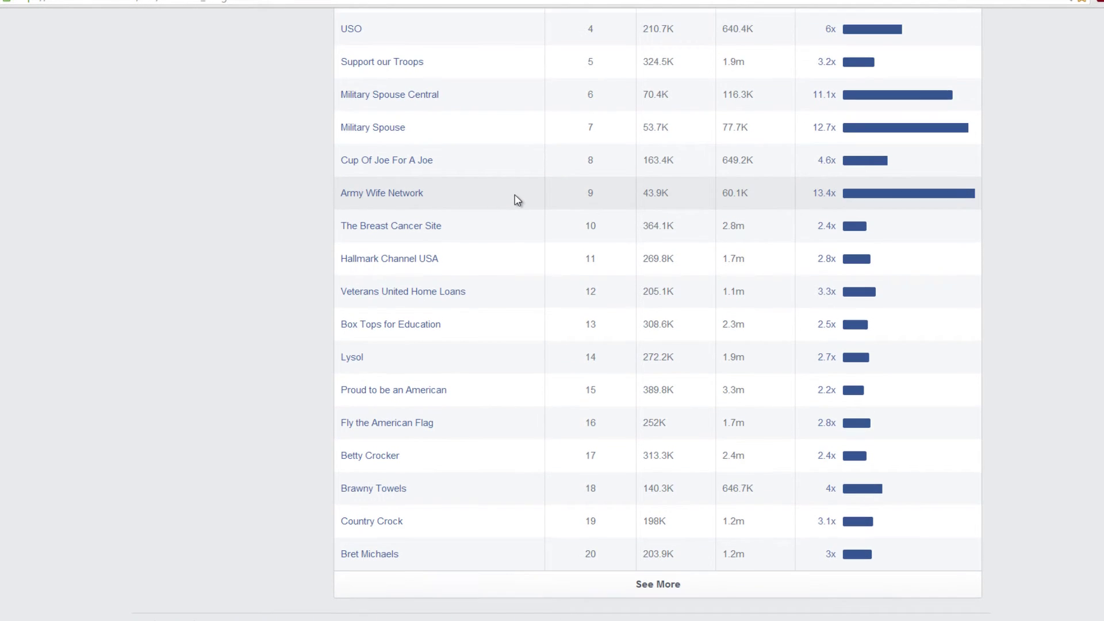
scroll(518, 198, up, 4)
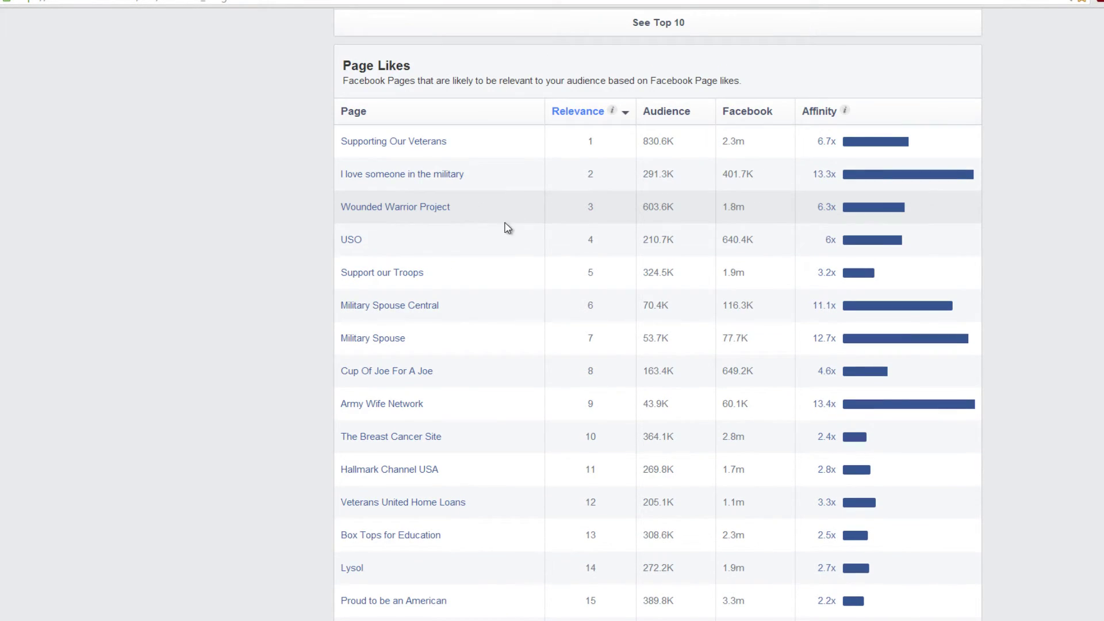
scroll(472, 318, up, 6)
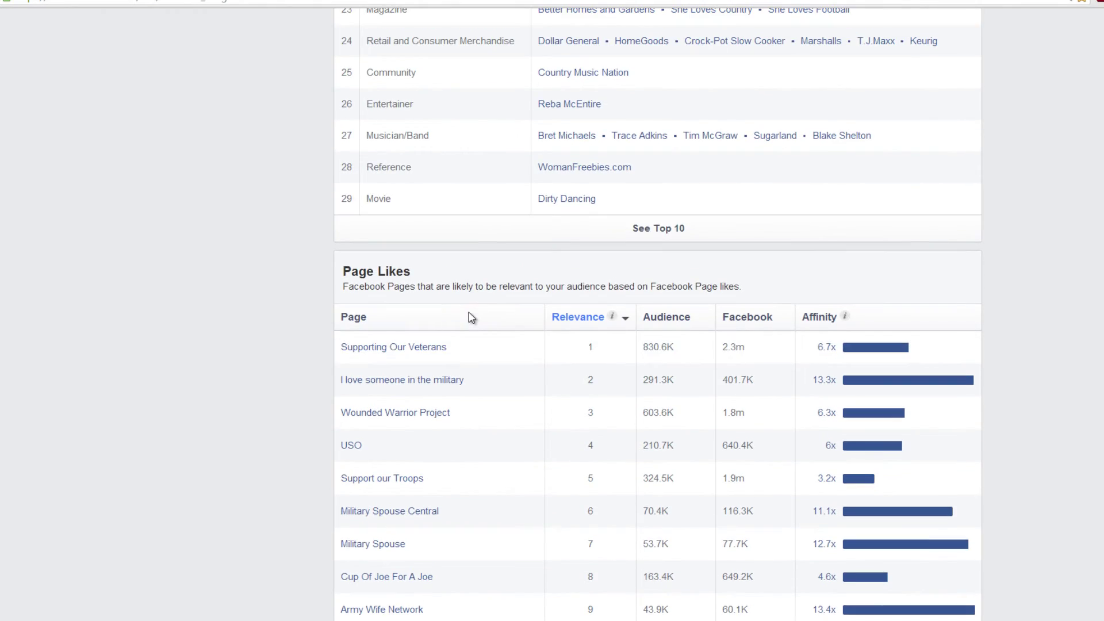
scroll(472, 318, up, 7)
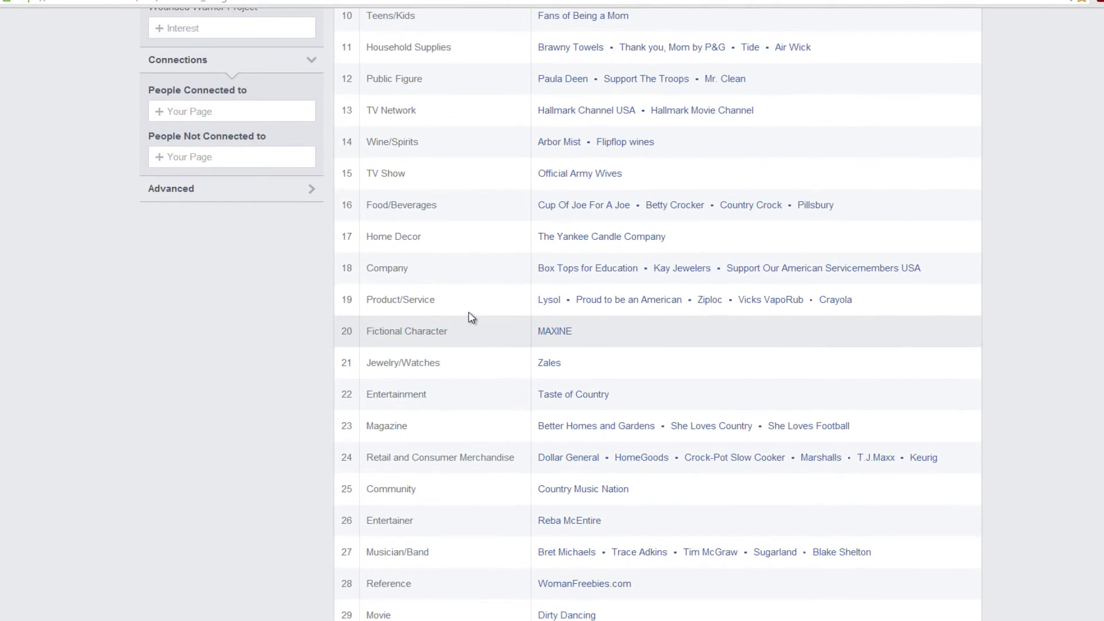
scroll(471, 317, up, 7)
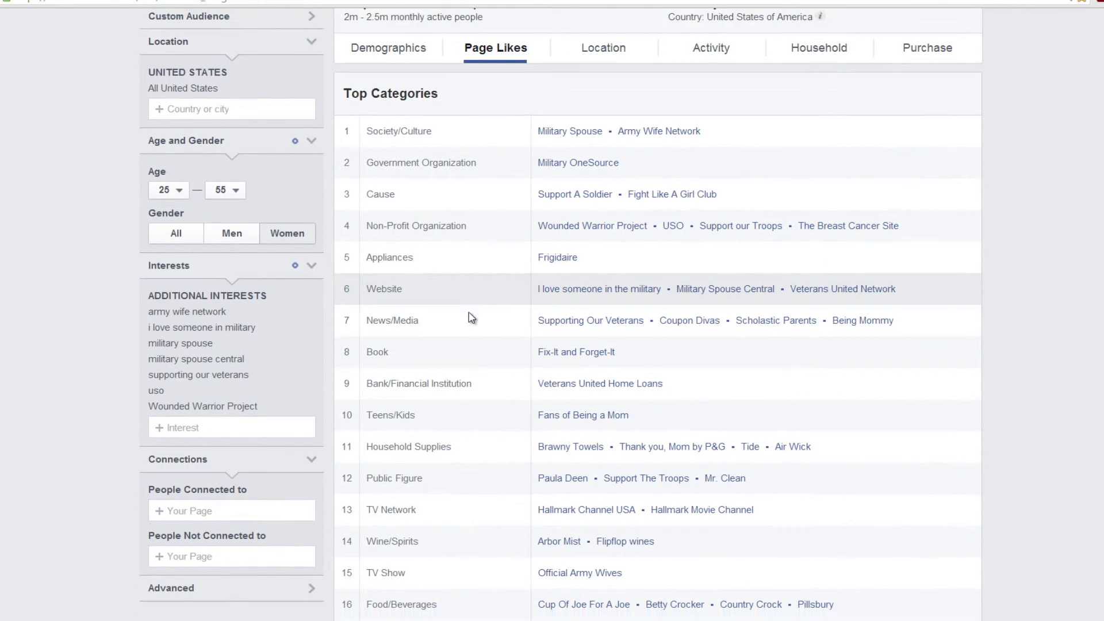
scroll(470, 314, down, 3)
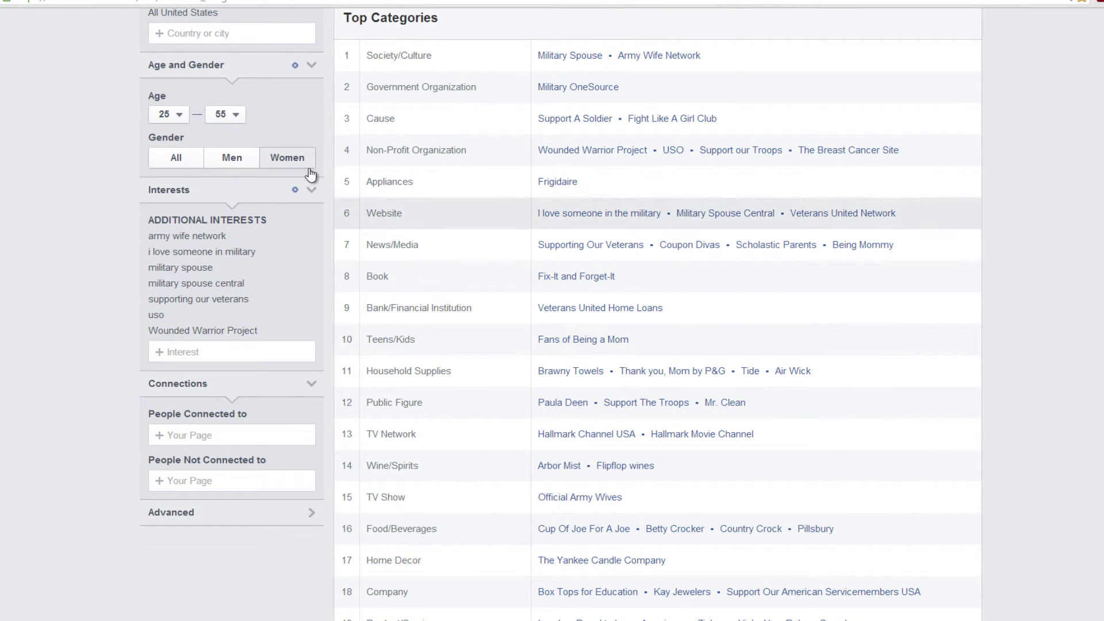
scroll(300, 189, down, 3)
scroll(300, 188, up, 6)
scroll(300, 189, down, 3)
scroll(489, 219, down, 2)
scroll(530, 239, up, 2)
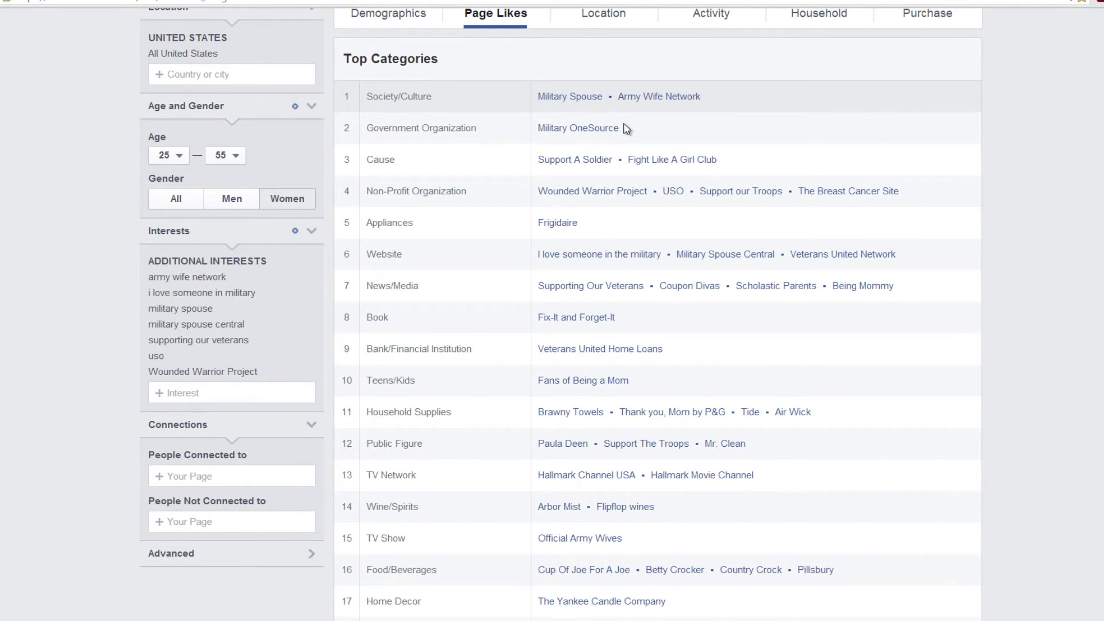
Examine the pages in the Top Categories for further targeting ideas, marking "Fix-It and Forget-It" in the Book category
scroll(617, 120, down, 1)
scroll(632, 84, down, 3)
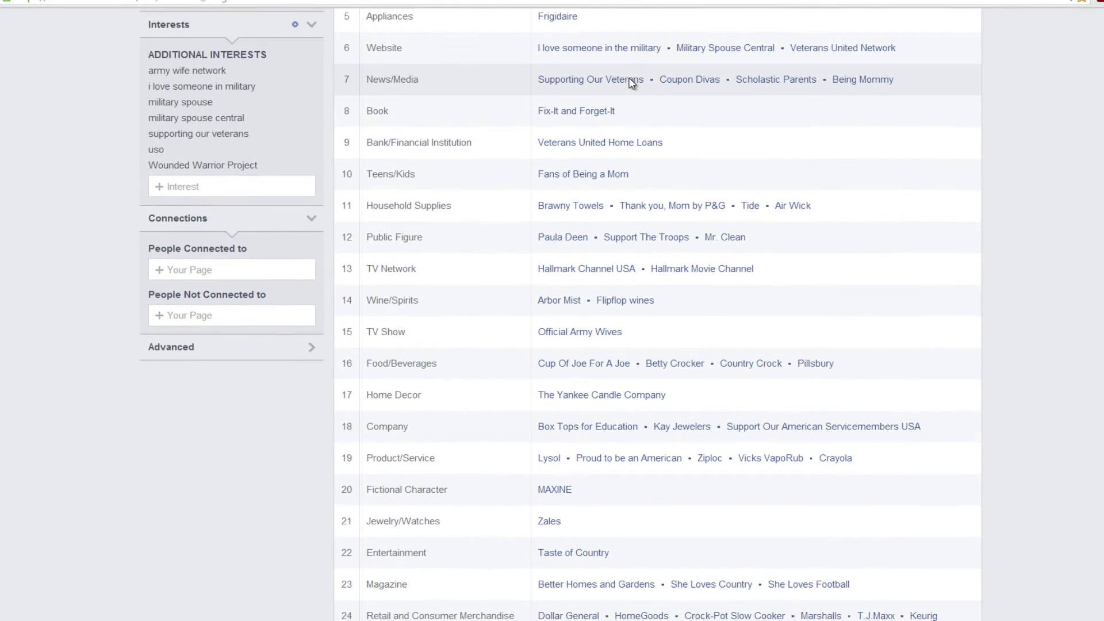
scroll(632, 81, down, 1)
drag(616, 58, 552, 62)
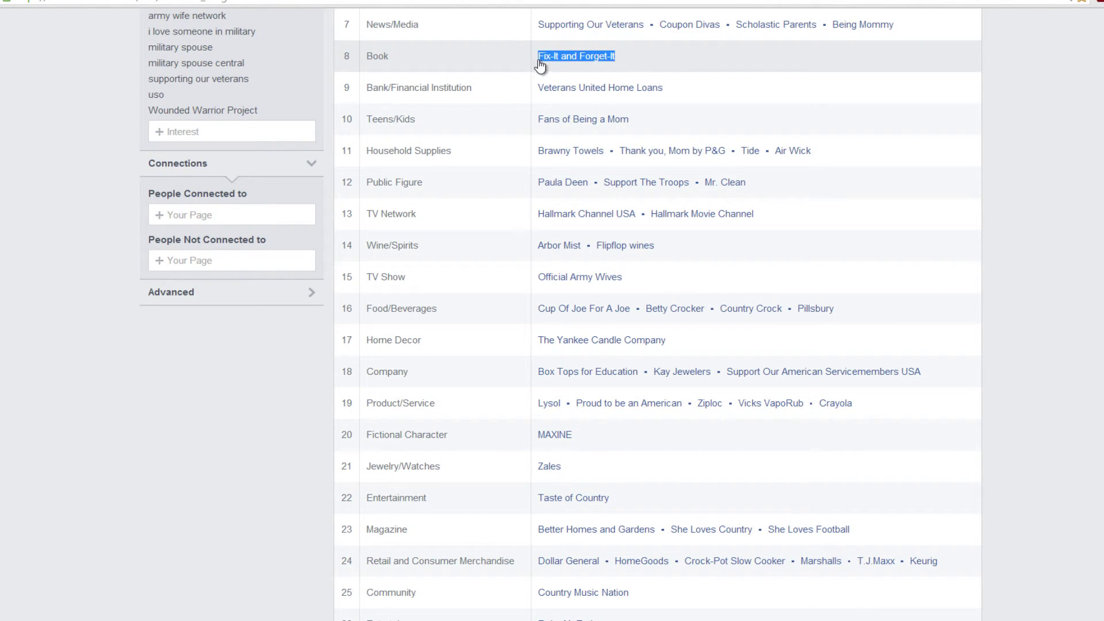
click(692, 62)
scroll(712, 101, down, 2)
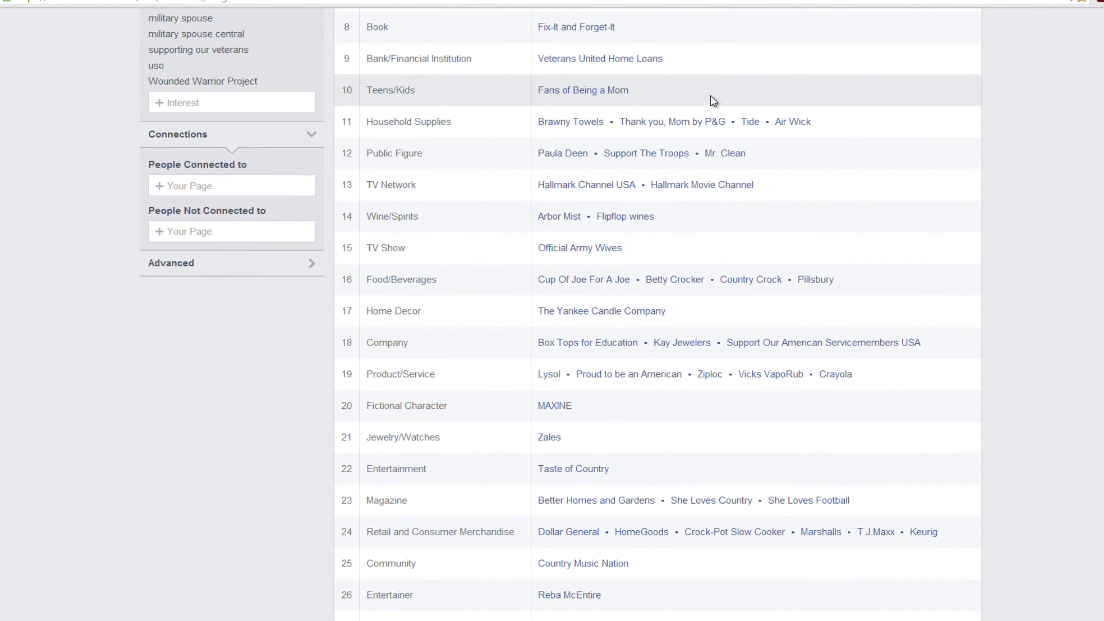
scroll(712, 101, up, 3)
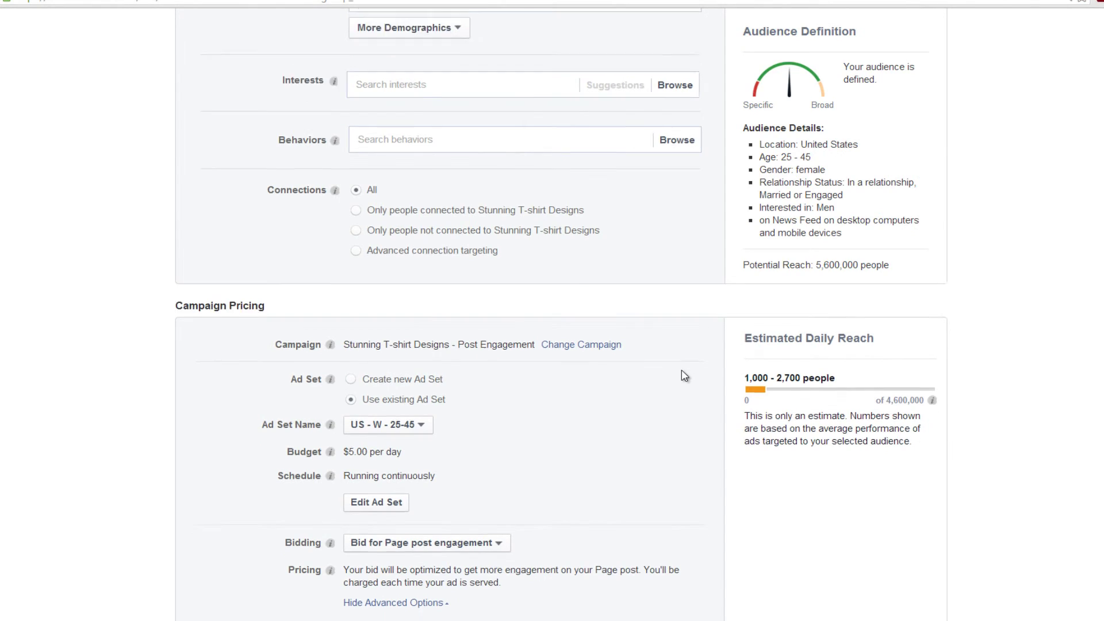
Review the targeting and performance of the existing US - W - 18-45 ad in the ads manager, highlighting its results row
scroll(684, 376, down, 2)
scroll(674, 126, up, 7)
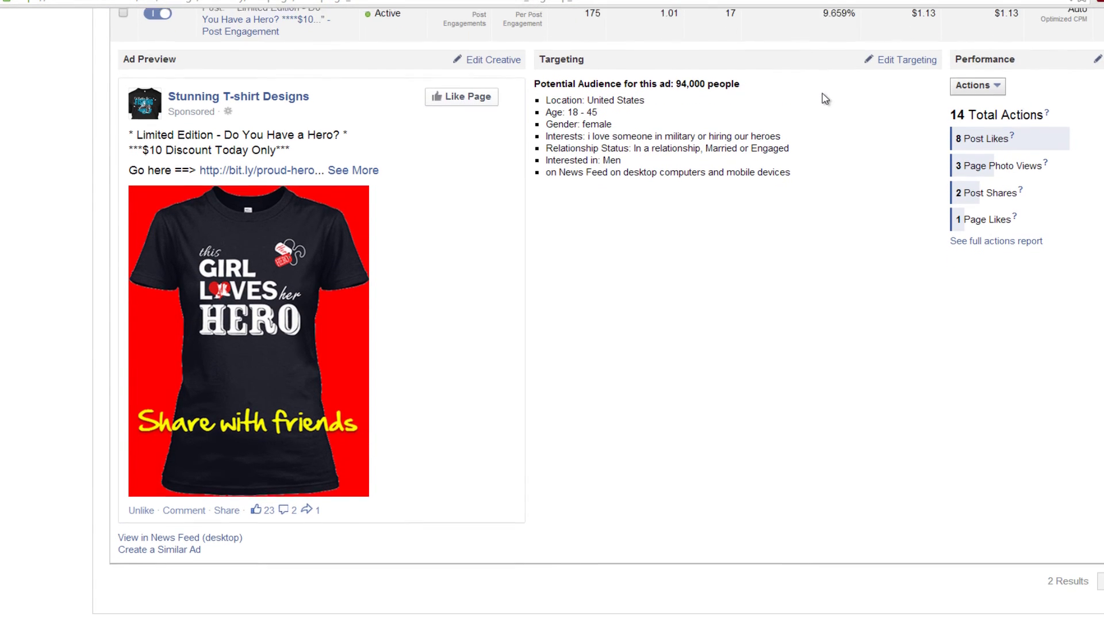
scroll(826, 99, up, 3)
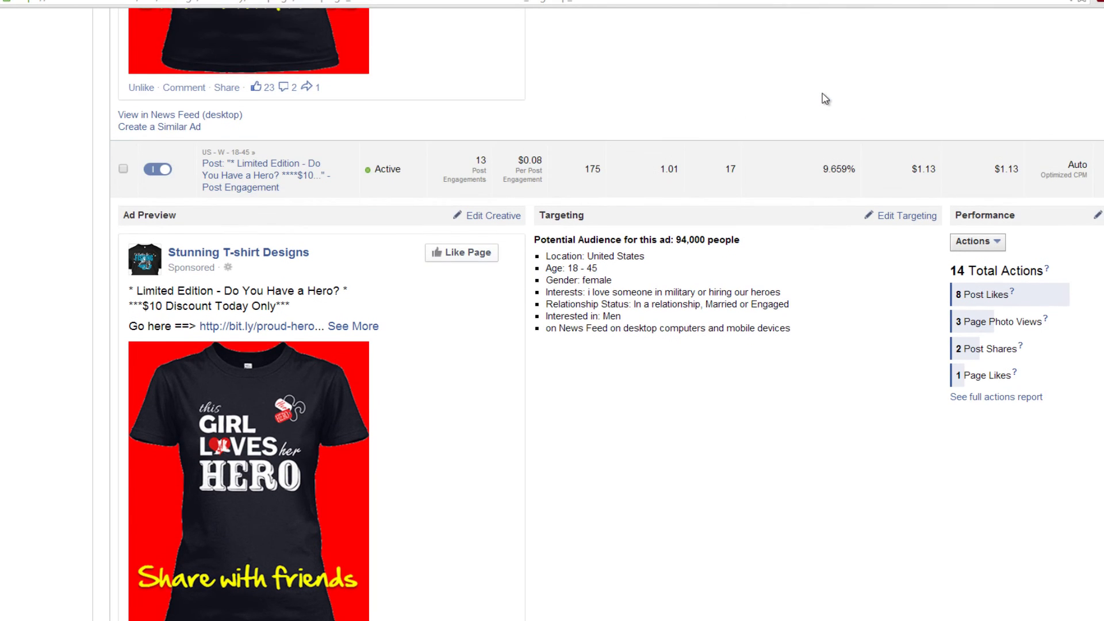
scroll(826, 99, down, 1)
scroll(825, 98, up, 6)
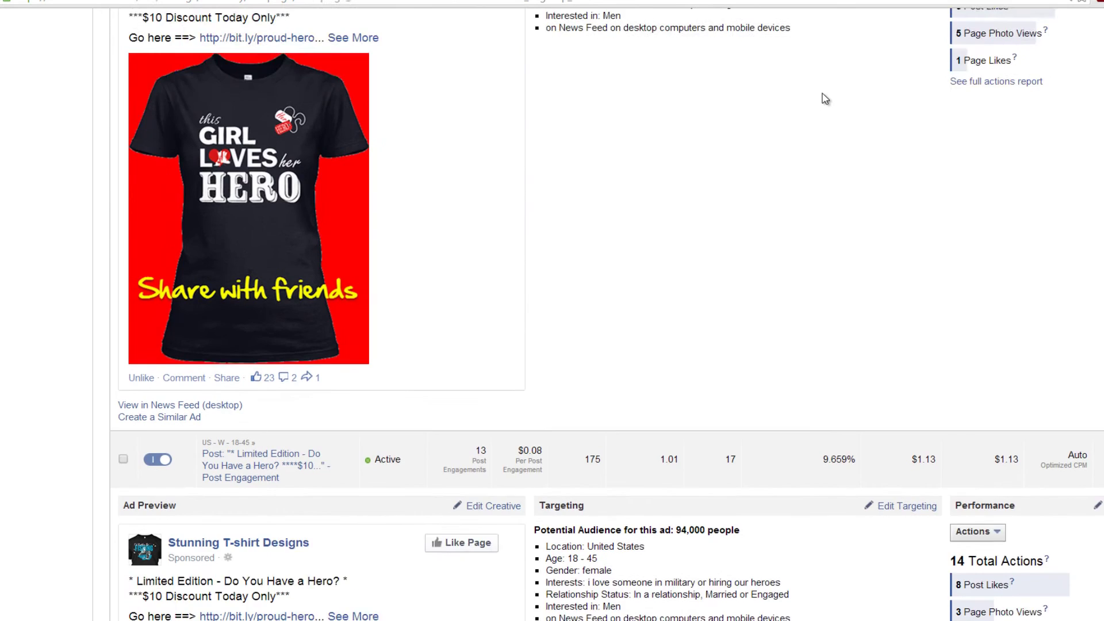
scroll(825, 99, down, 8)
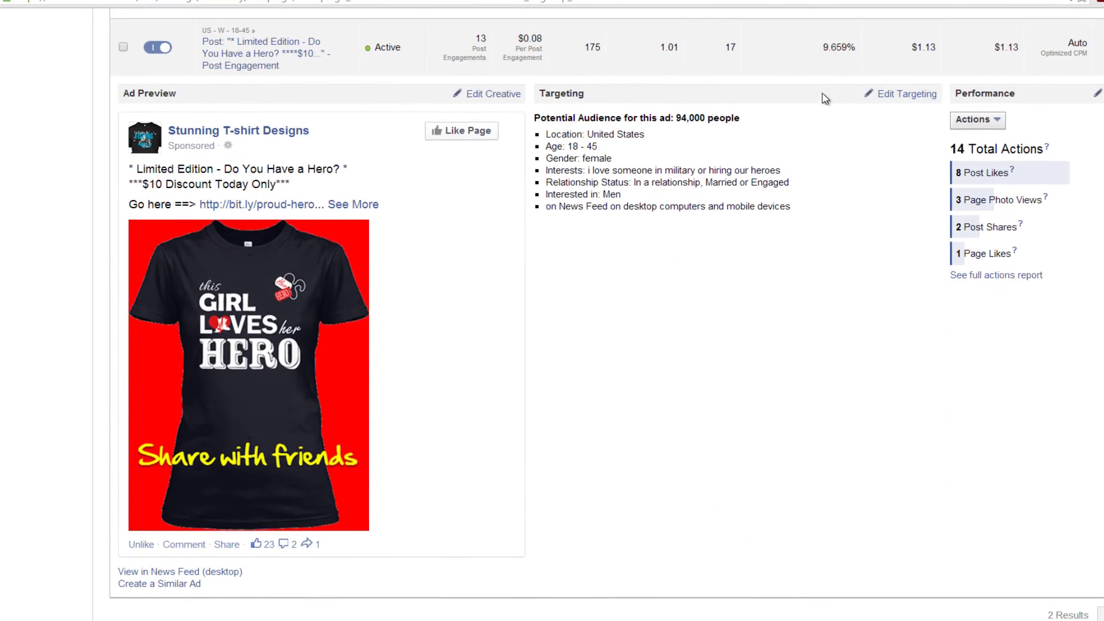
scroll(826, 99, up, 1)
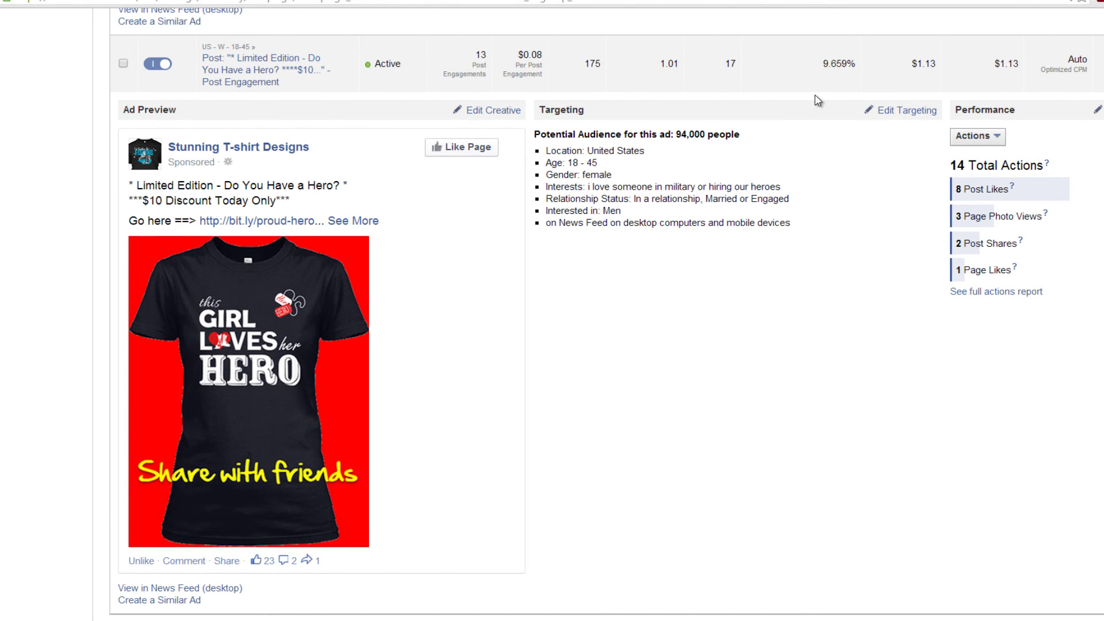
drag(809, 65, 203, 59)
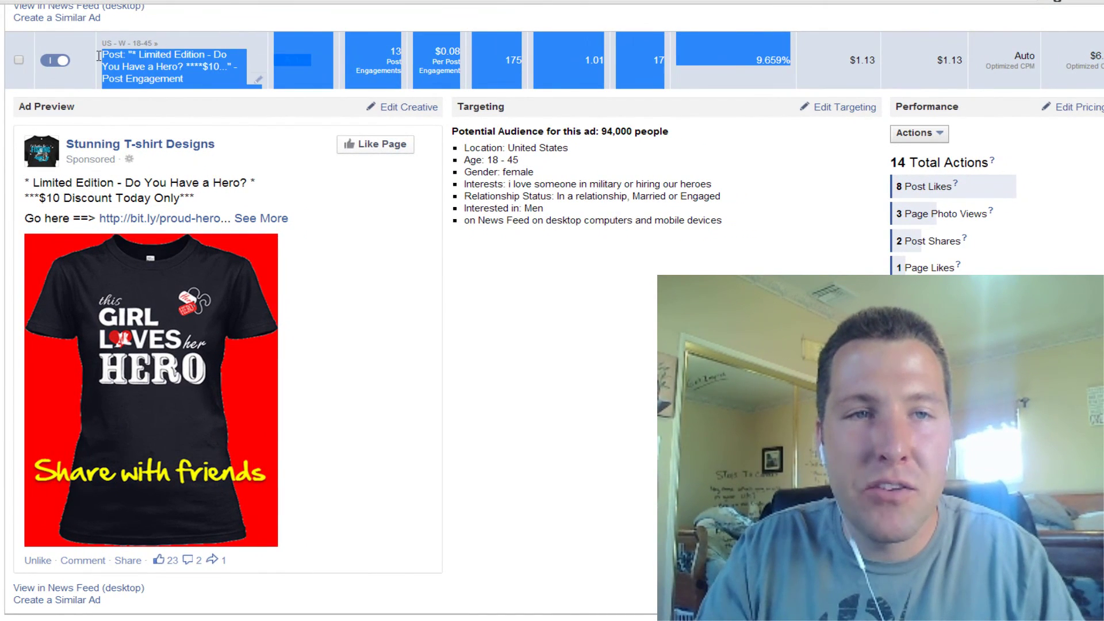
drag(99, 55, 98, 47)
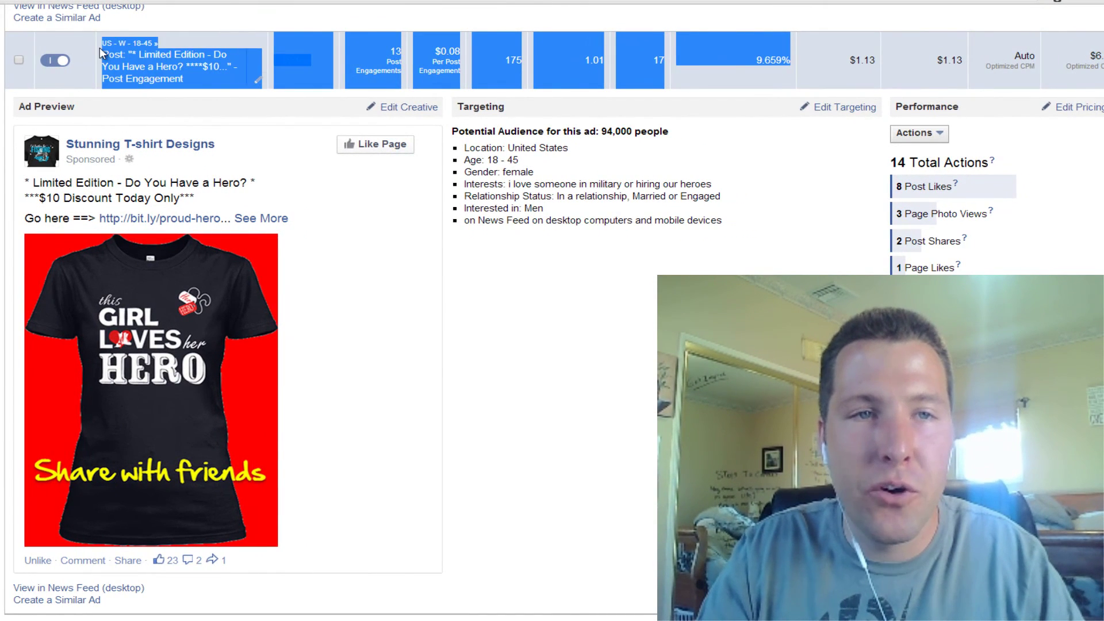